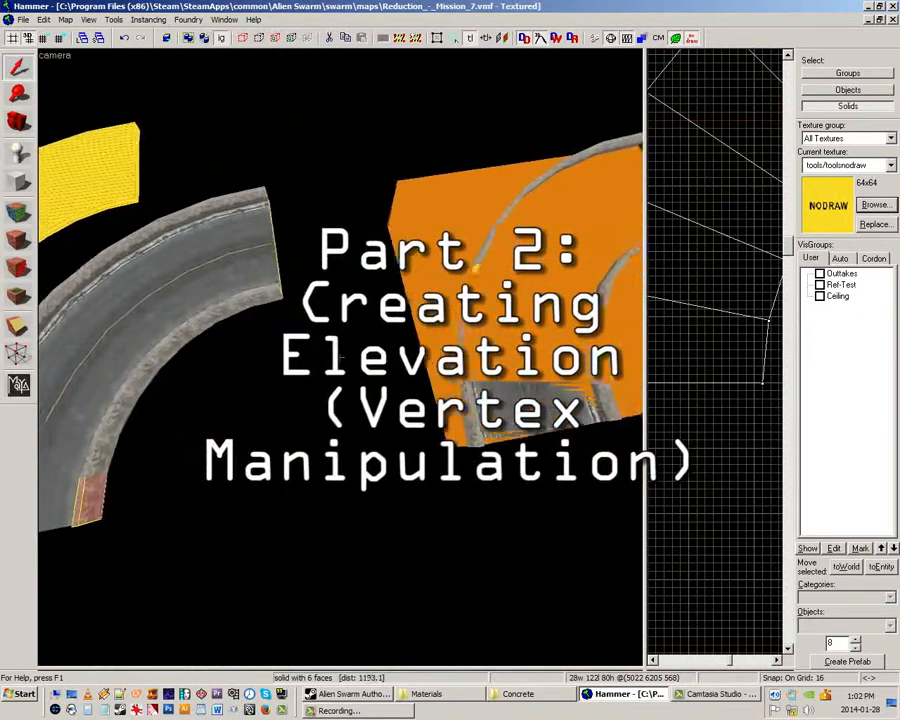
Examine the curved road sections and the orange block with its curved concrete walls in the 3D view.
key(a)
key(z)
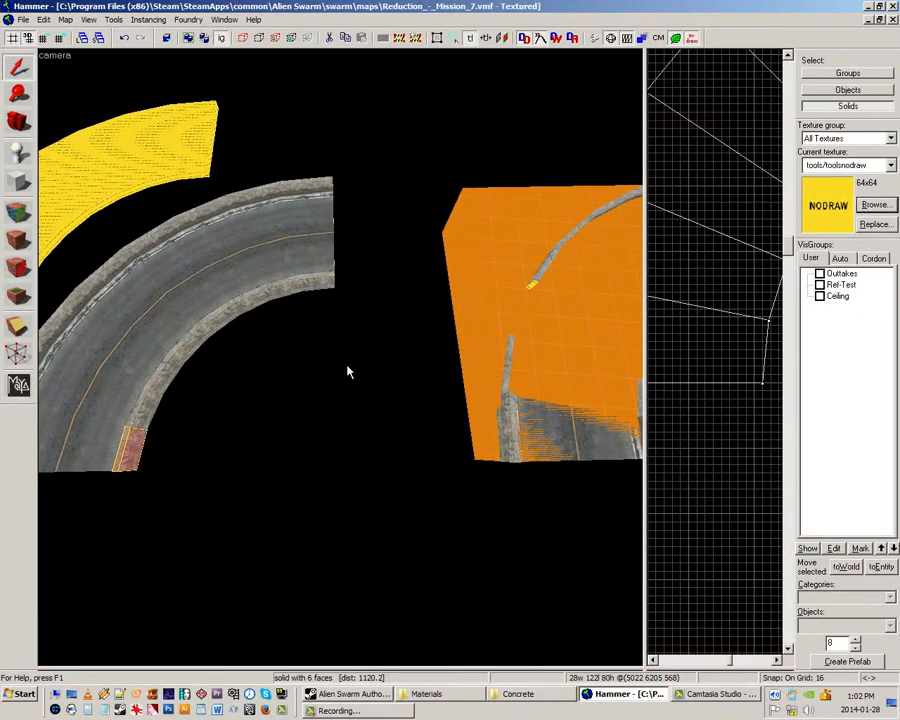
key(z)
key(w)
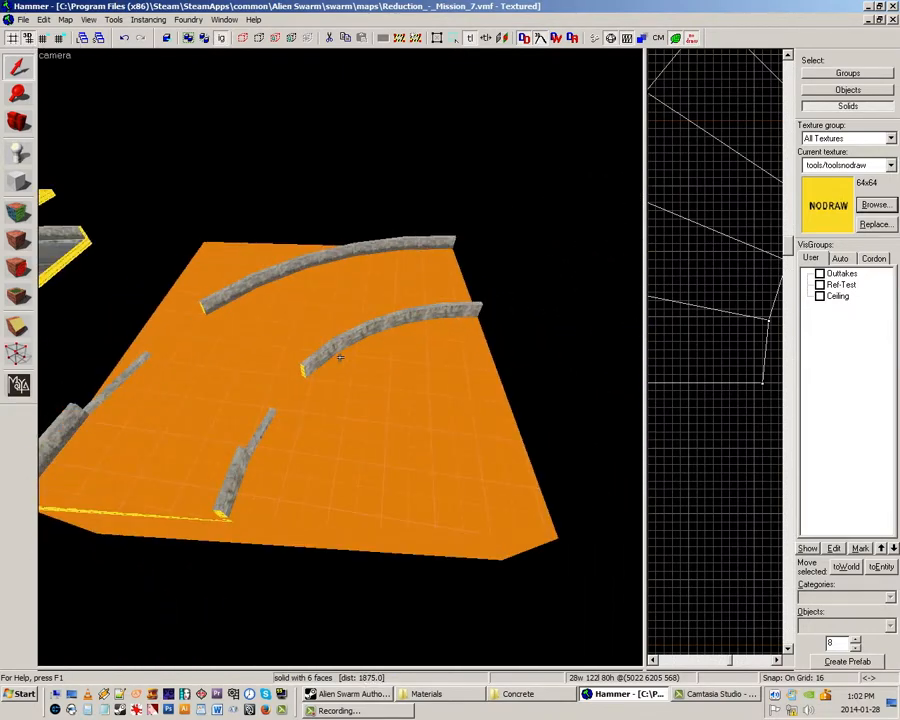
key(z)
key(z)
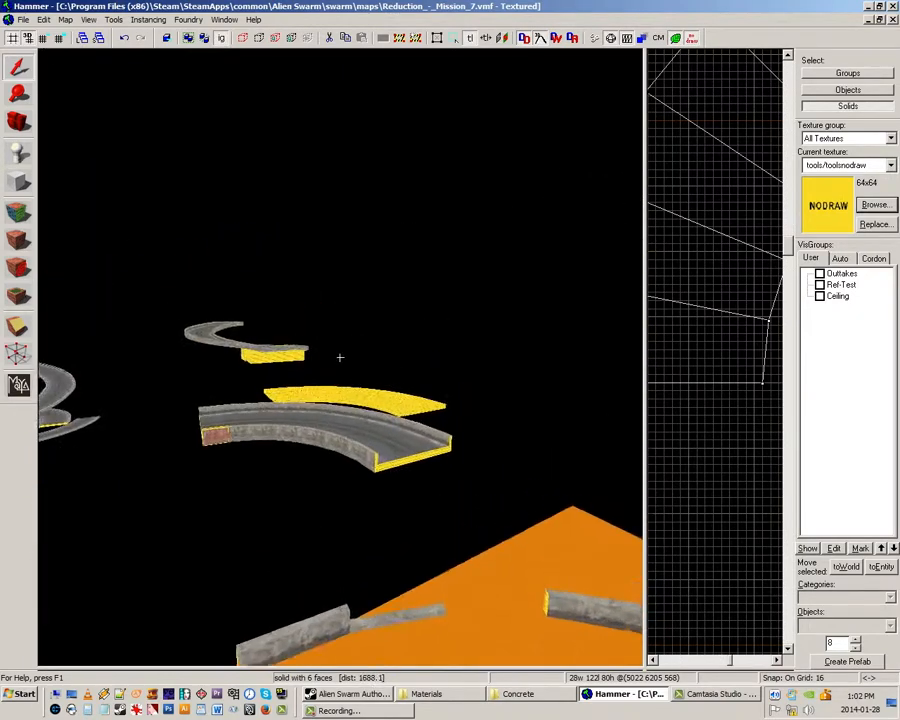
key(w)
key(z)
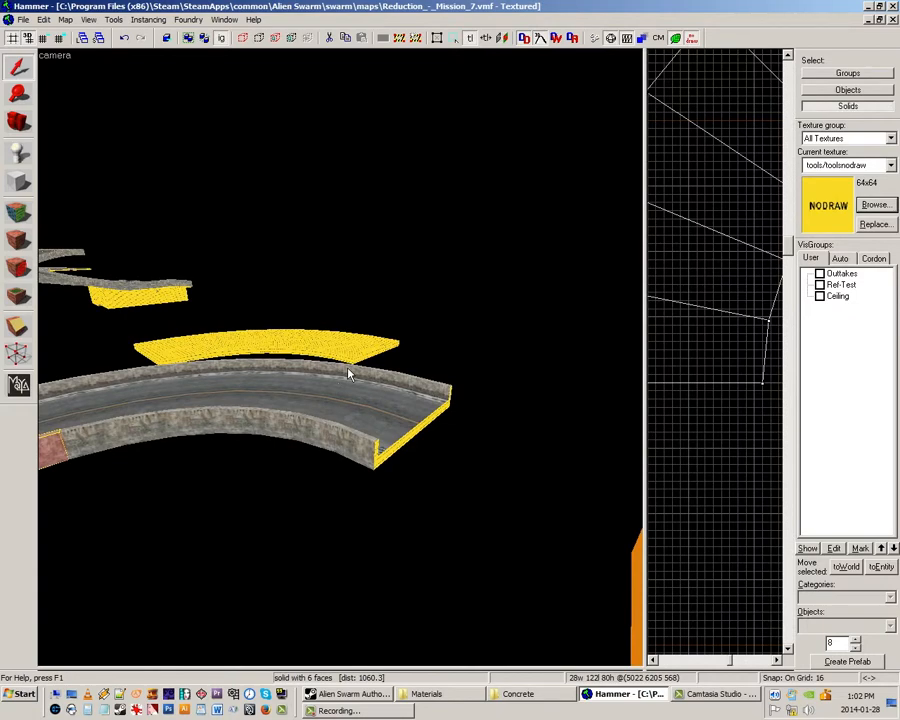
key(z)
key(w)
key(d)
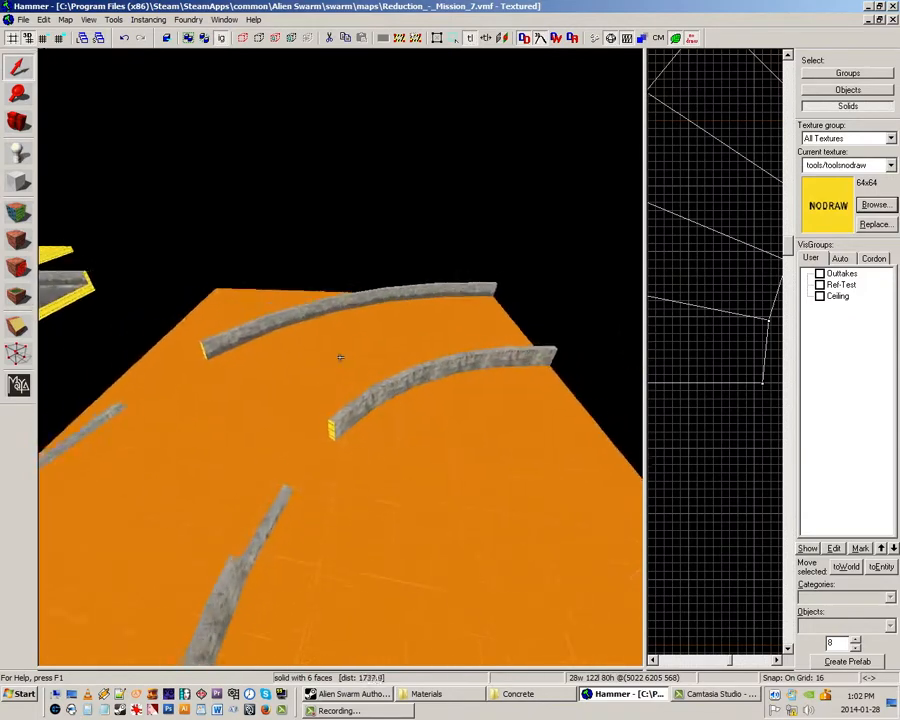
key(z)
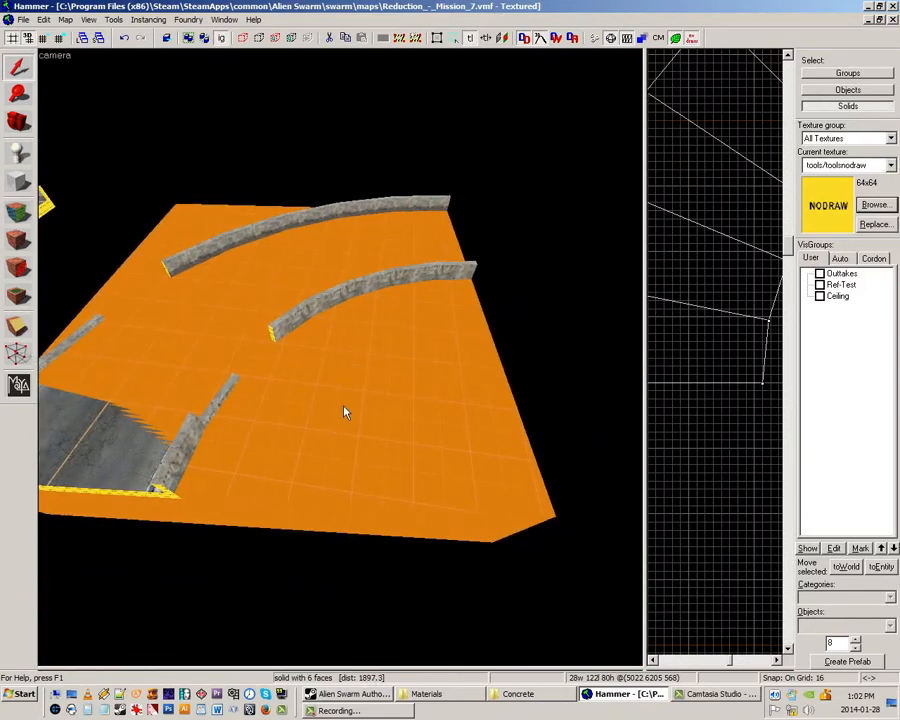
key(z)
key(a)
key(z)
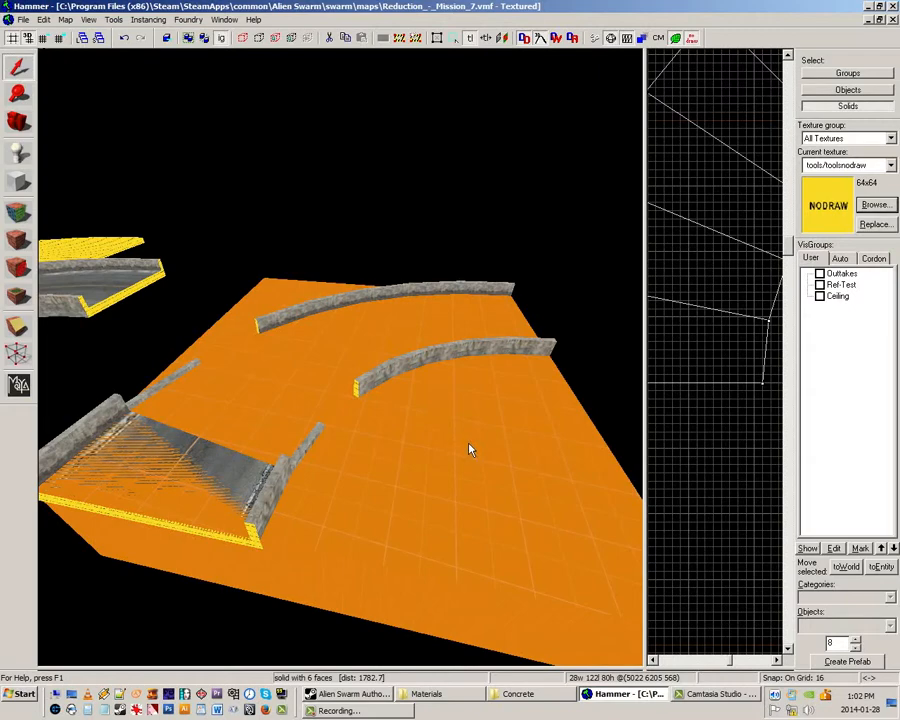
key(z)
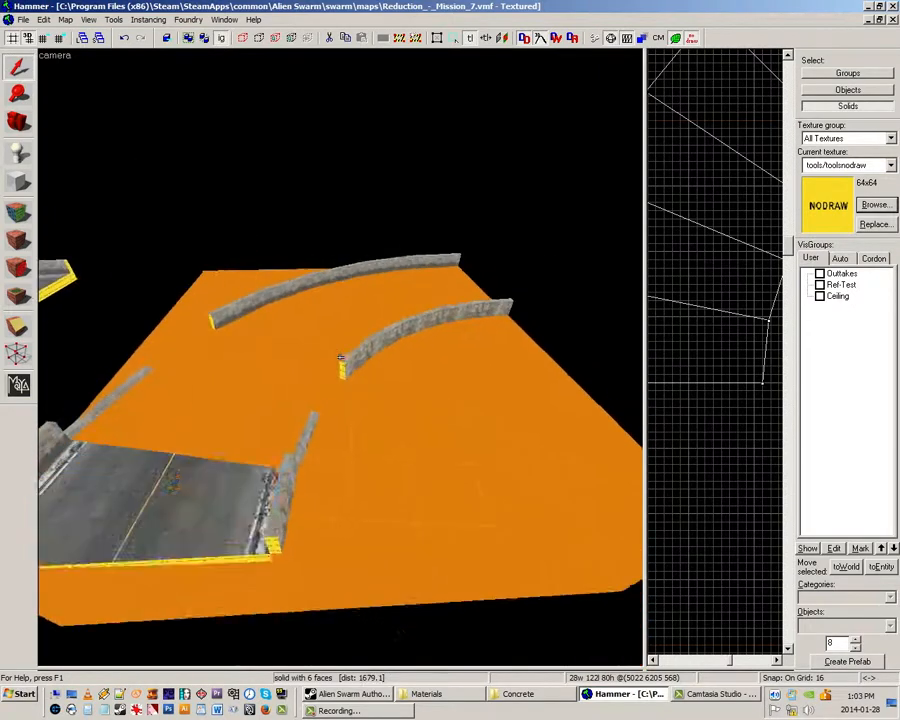
Select the large orange block and show it in an enlarged 2D front view.
key(z)
click(486, 466)
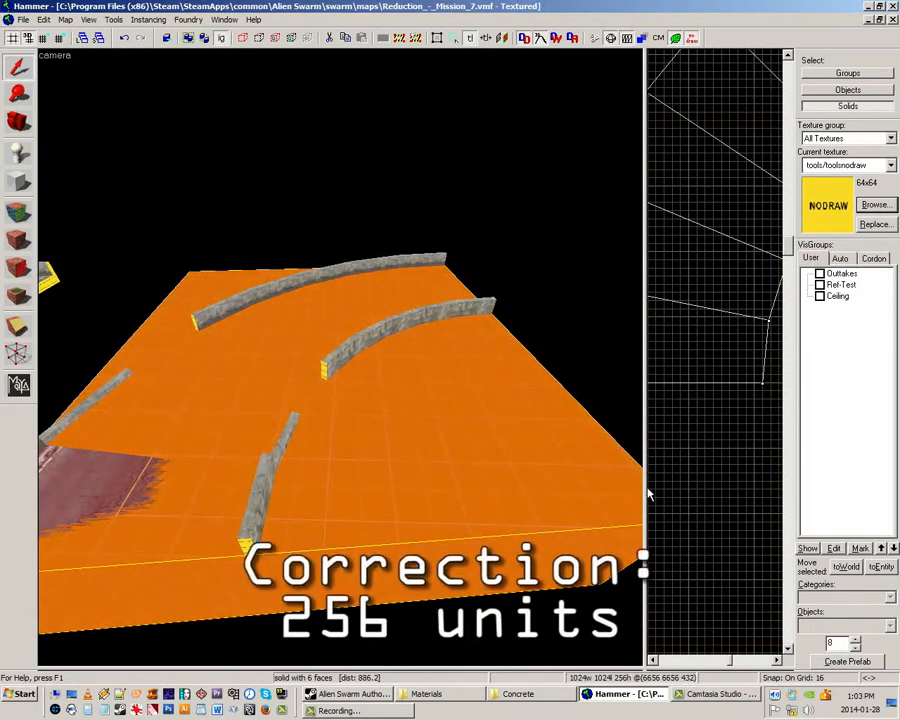
drag(652, 494, 347, 440)
scroll(476, 370, down, 5)
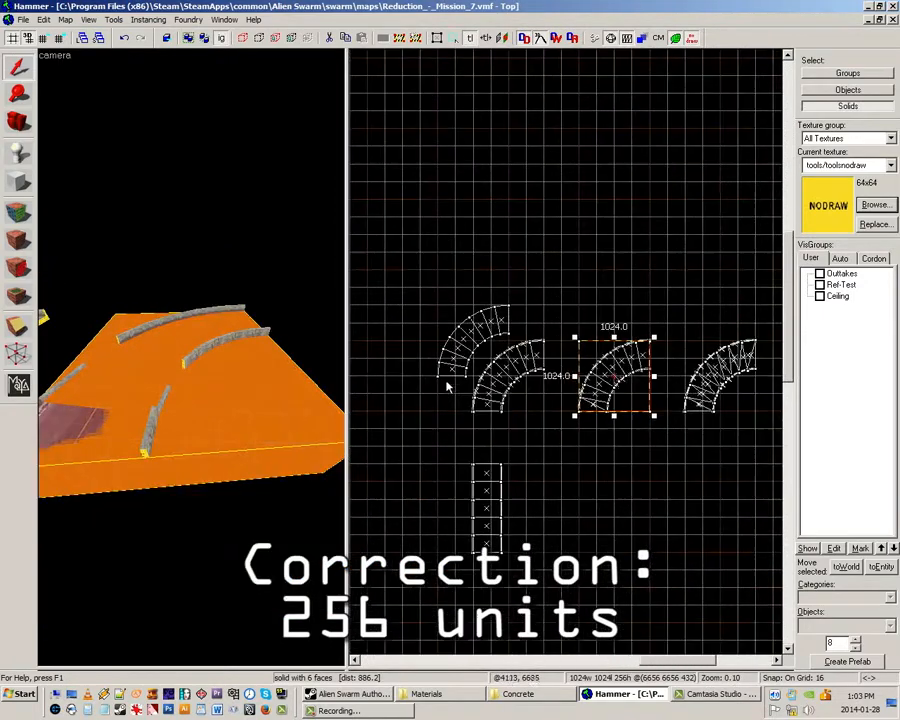
scroll(642, 383, up, 2)
scroll(642, 383, up, 3)
scroll(565, 313, down, 1)
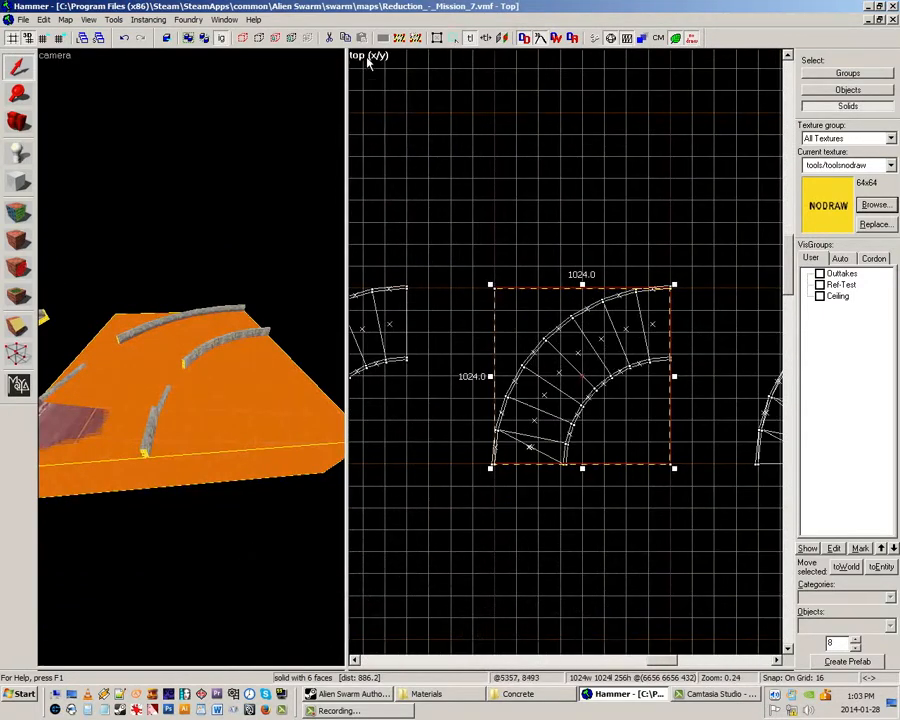
click(370, 62)
click(385, 81)
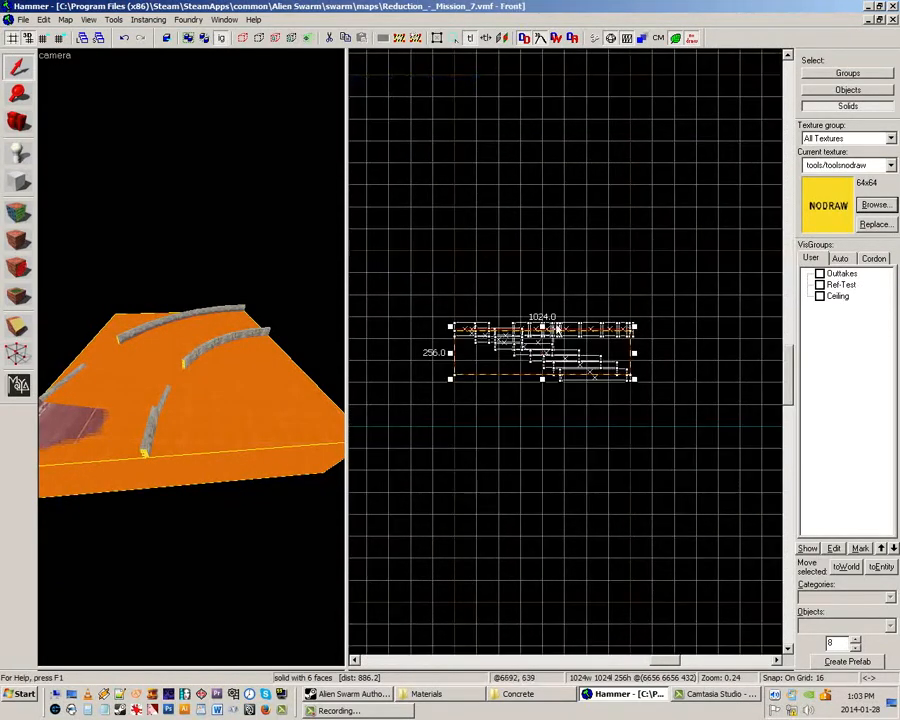
Inspect the orange block's height against the stepped road segments in the front view.
scroll(555, 329, up, 3)
scroll(540, 355, down, 3)
scroll(525, 380, up, 6)
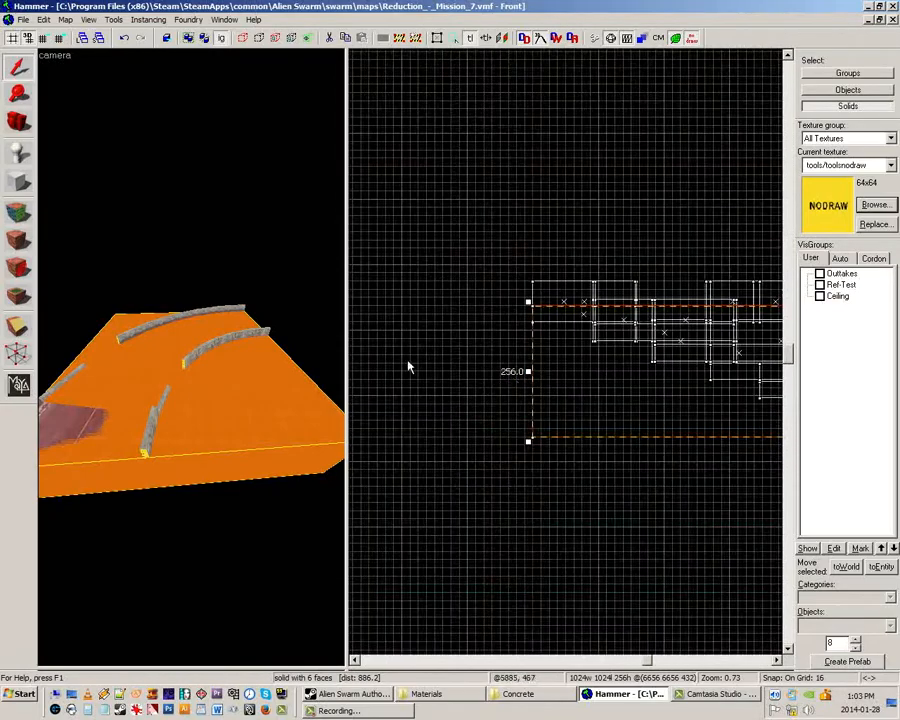
scroll(565, 360, up, 6)
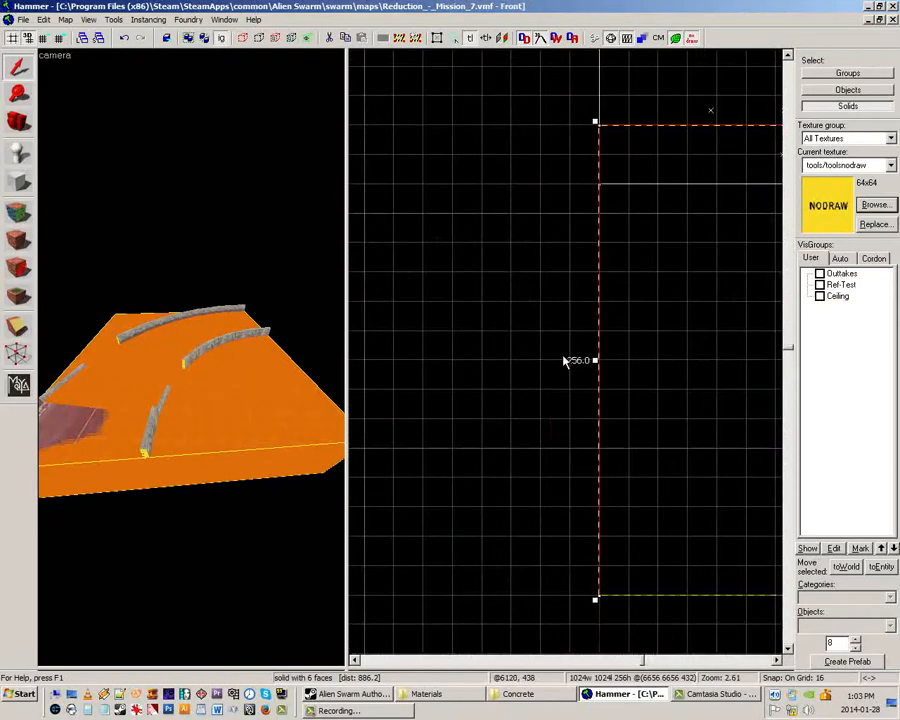
scroll(565, 360, down, 3)
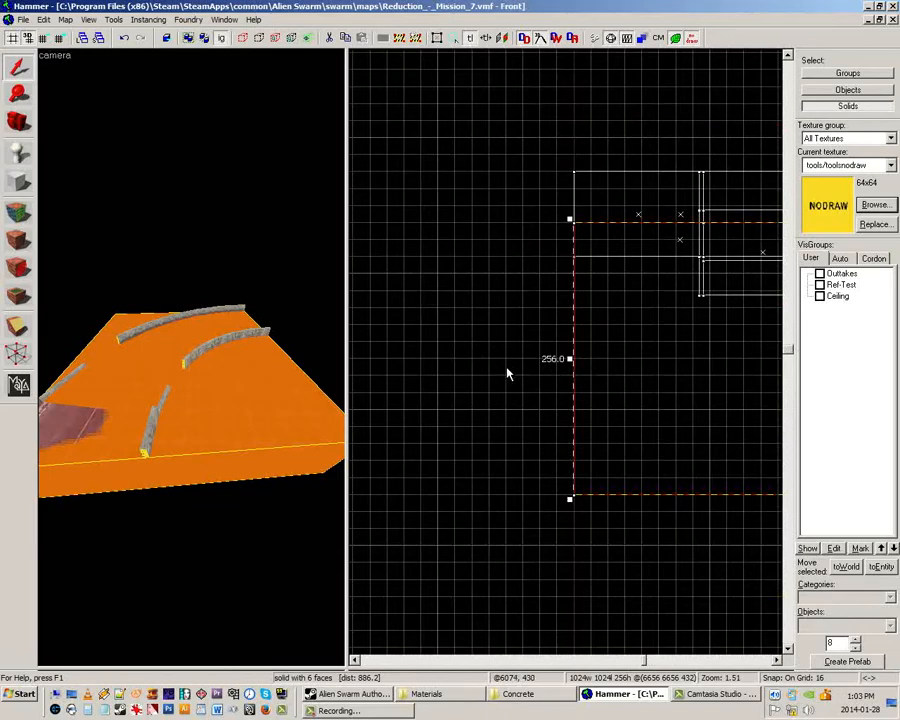
scroll(480, 370, down, 7)
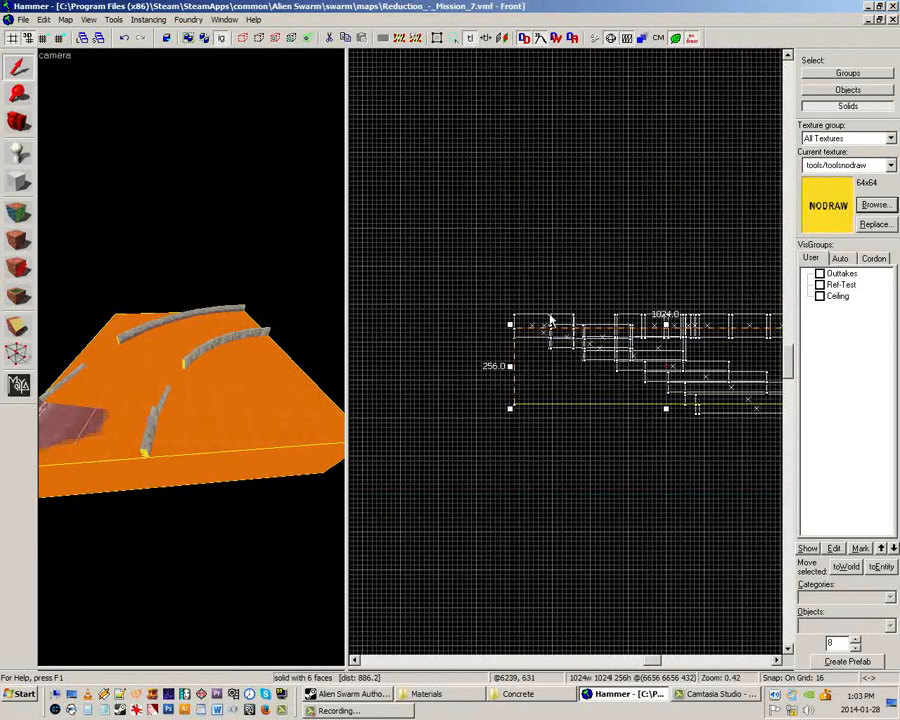
scroll(549, 310, up, 7)
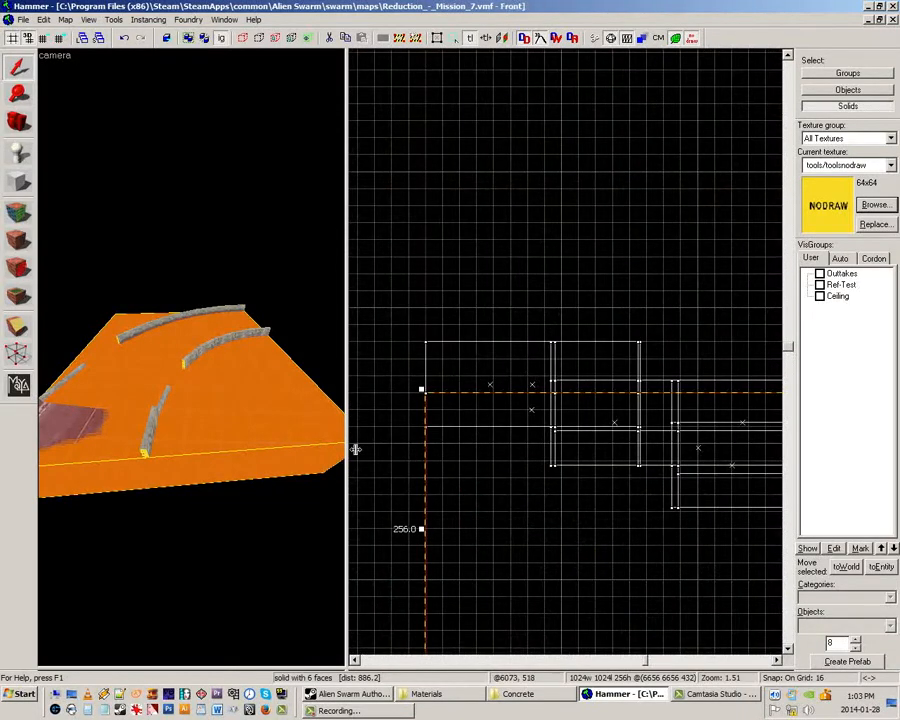
Enlarge the 3D view and examine how the orange block's edges line up with the ends of the curved road.
drag(350, 446, 625, 465)
key(z)
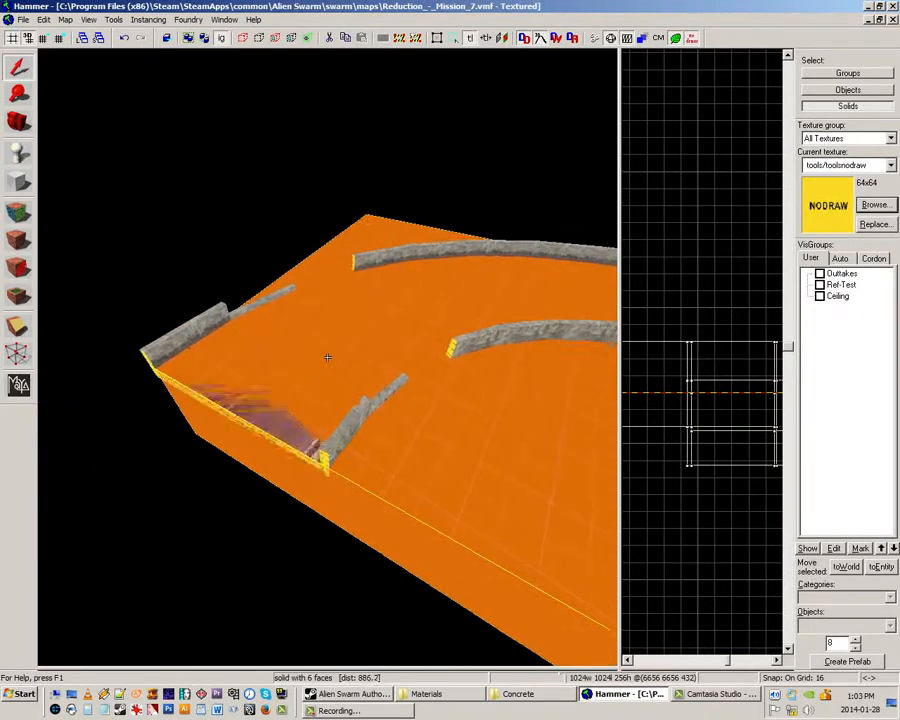
key(w)
key(z)
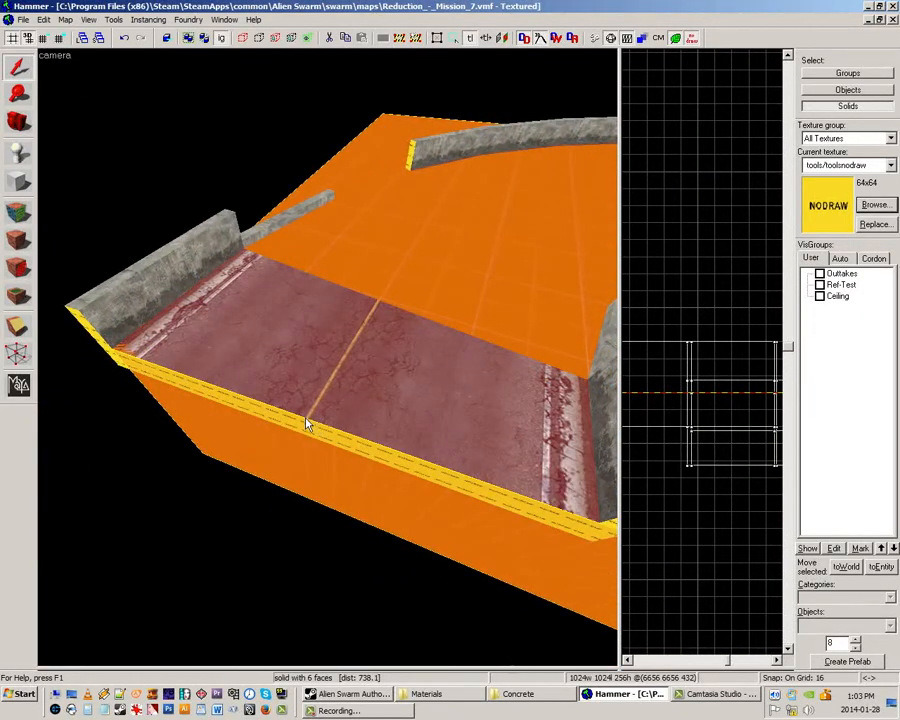
key(z)
key(z)
key(z)
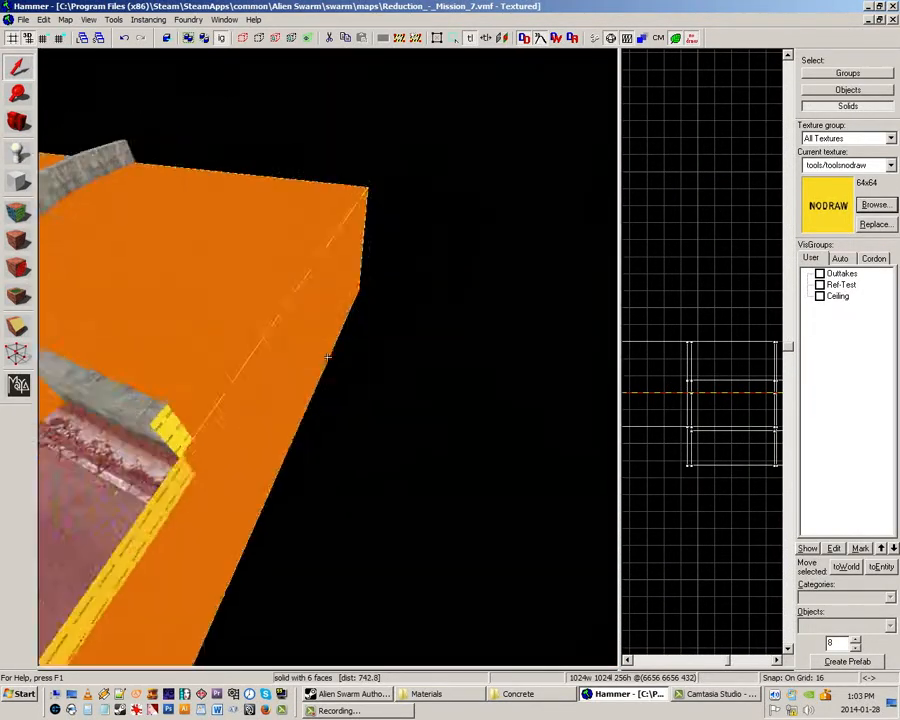
key(w)
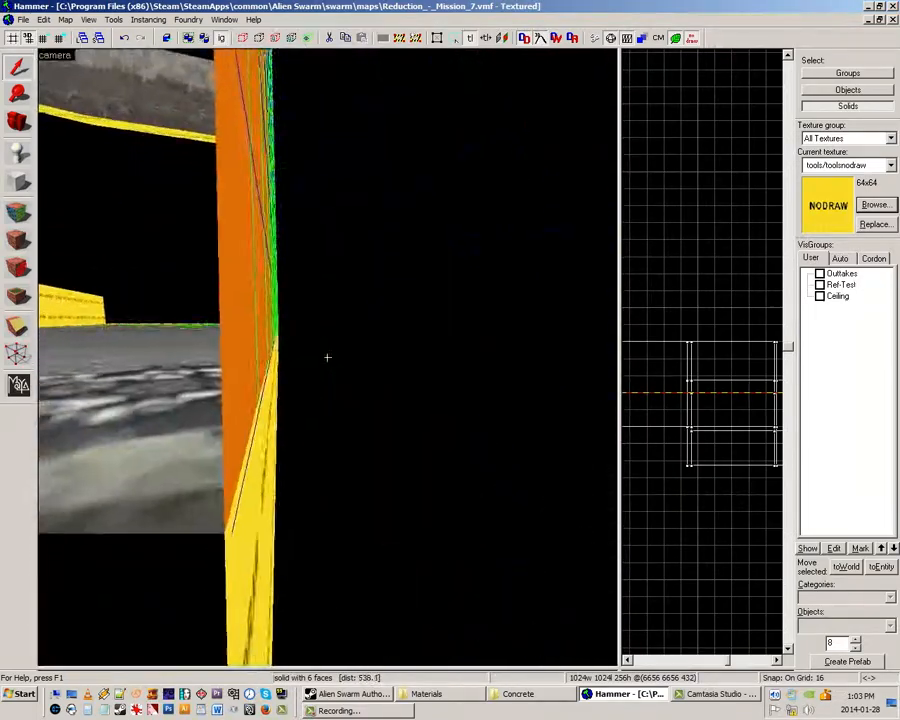
key(d)
key(z)
key(z)
key(a)
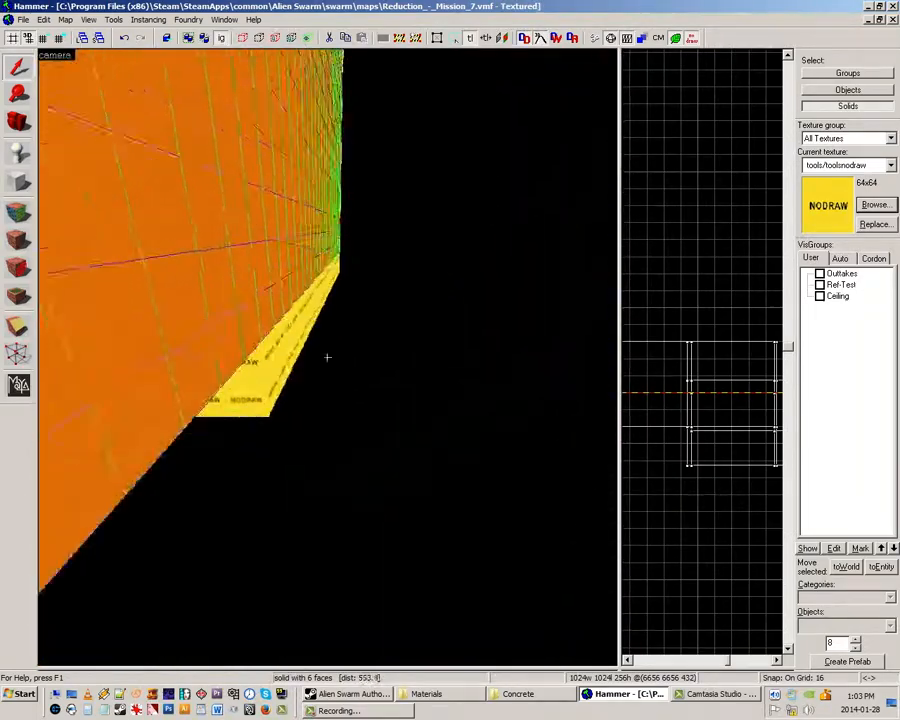
Delete the orange block surrounding the stepped curved road.
key(z)
key(s)
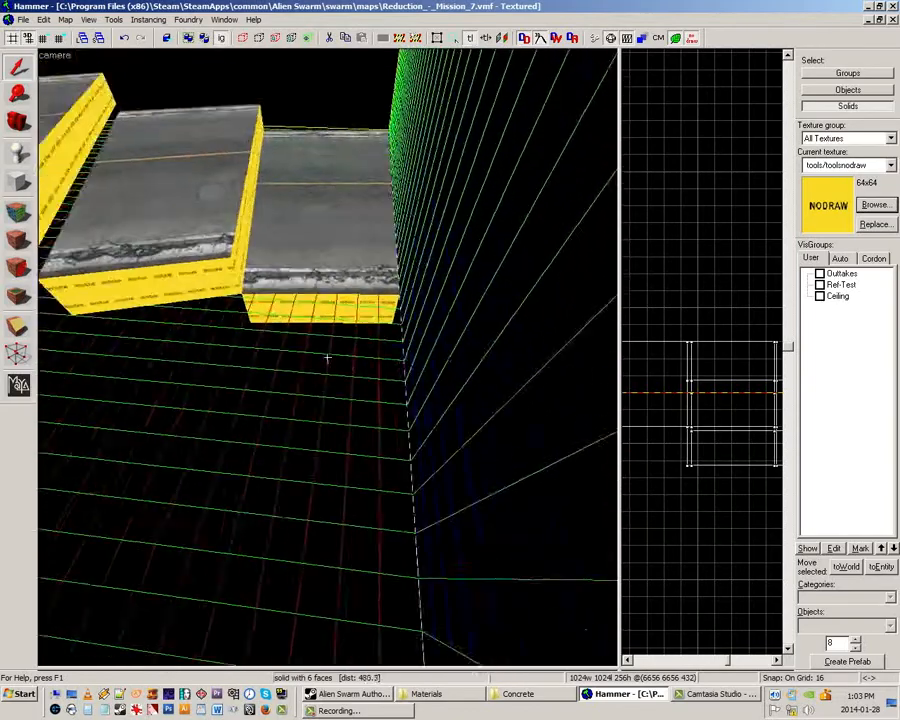
key(z)
key(Delete)
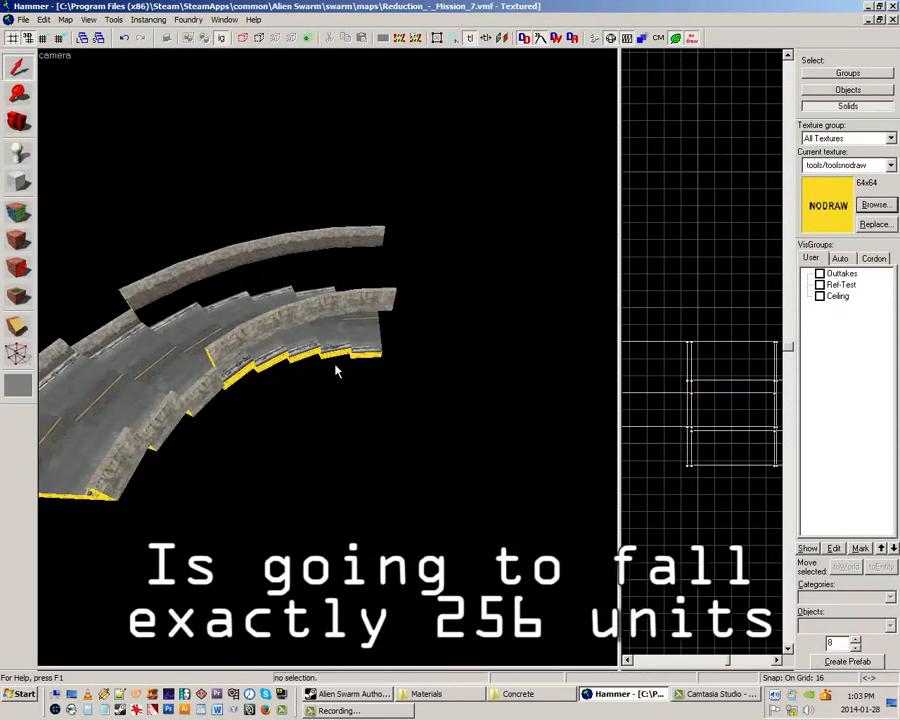
Select the two triangular road pieces at the upper end of the stepped curve in turn.
key(z)
key(w)
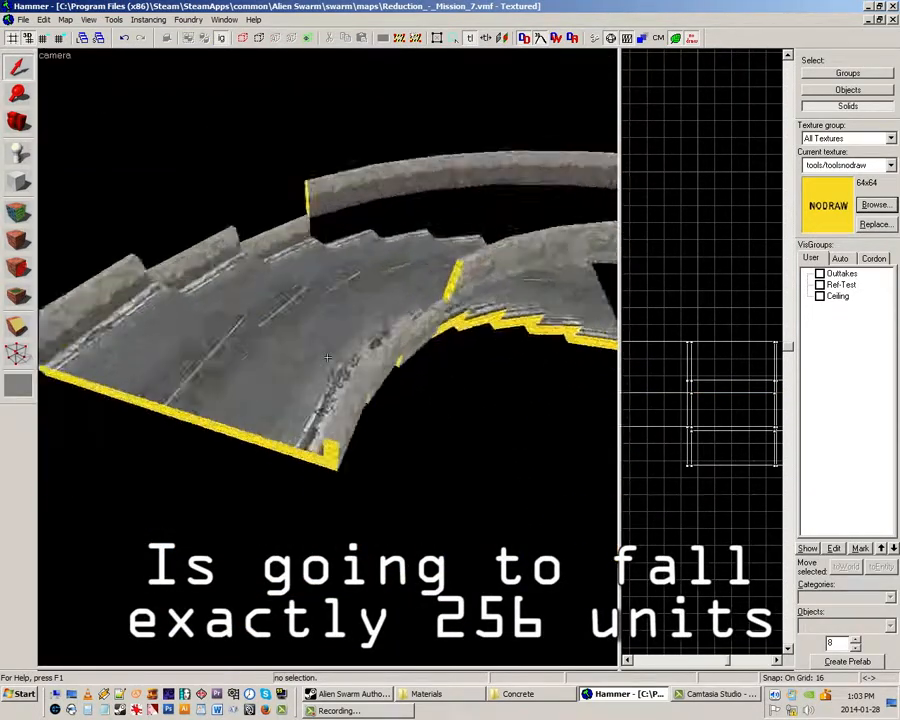
key(z)
click(331, 361)
key(z)
key(s)
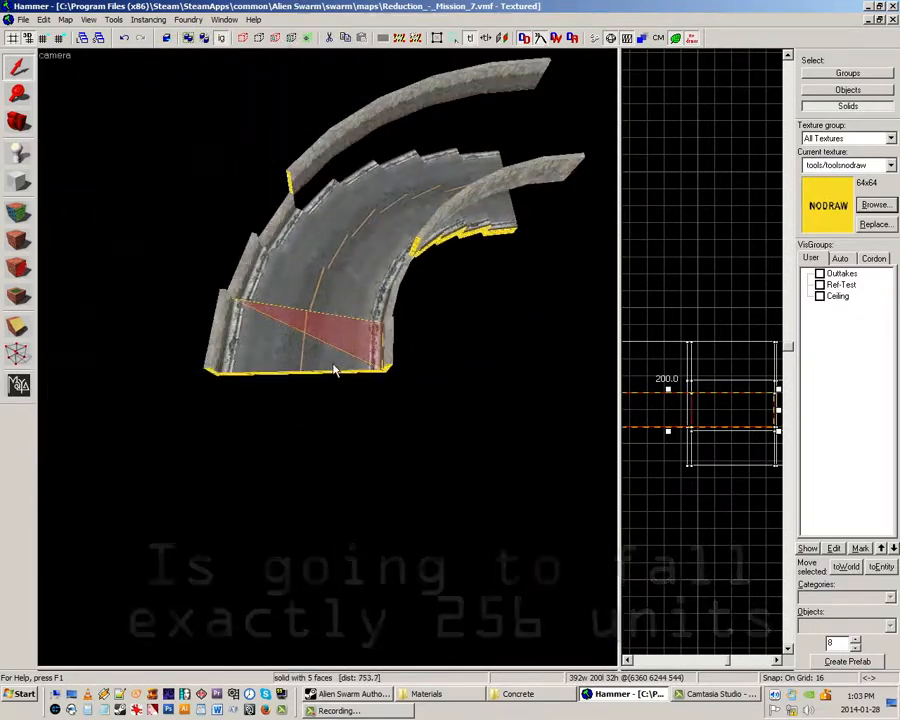
key(z)
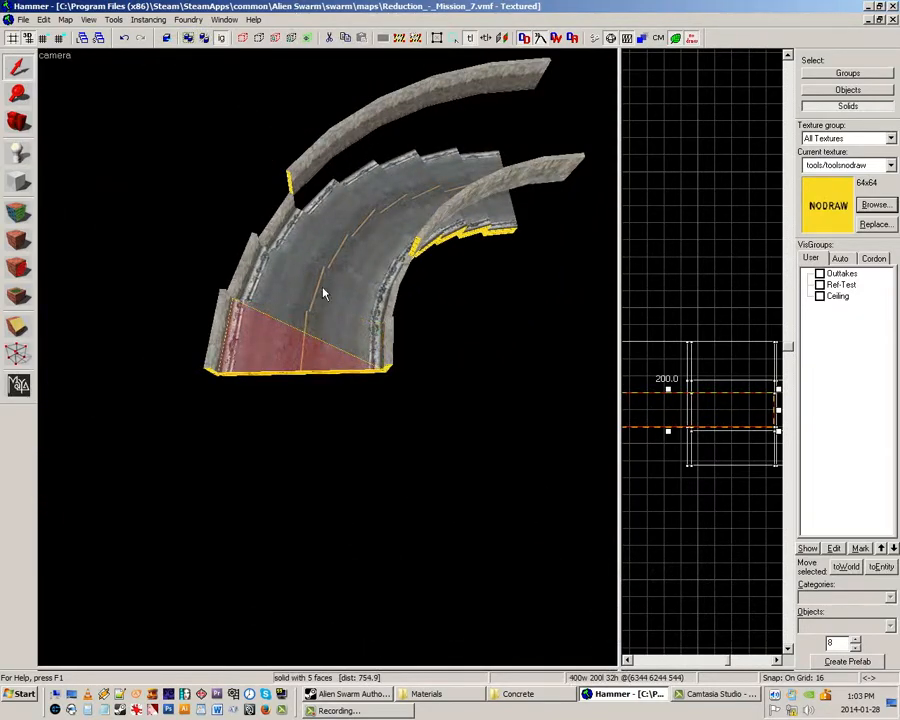
Select the descending road segments one after another from the lower end upward to examine their steps.
key(z)
key(w)
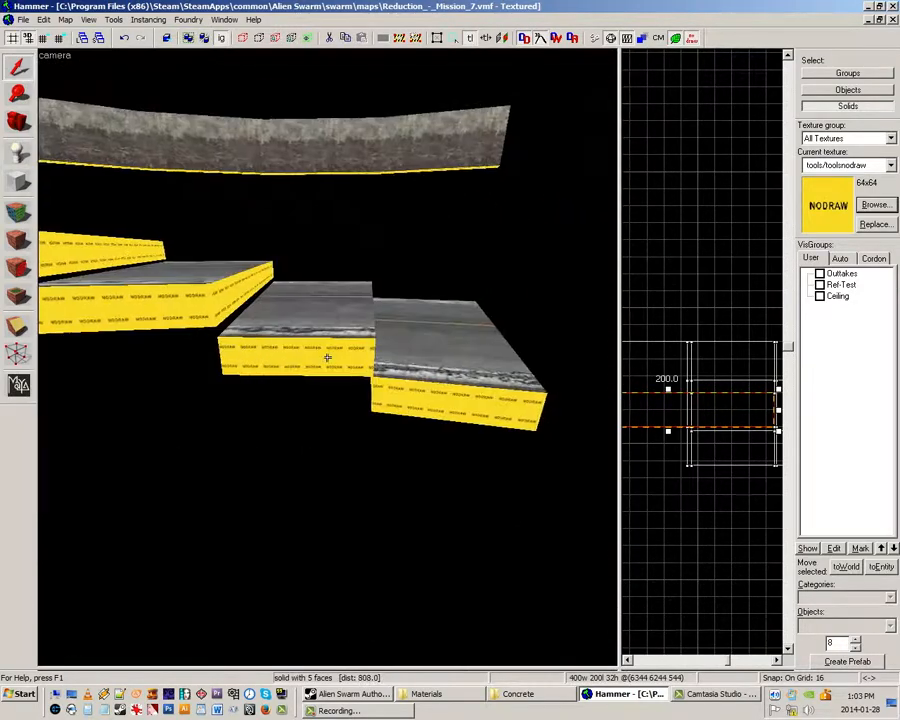
key(d)
key(z)
click(348, 364)
click(313, 332)
click(142, 273)
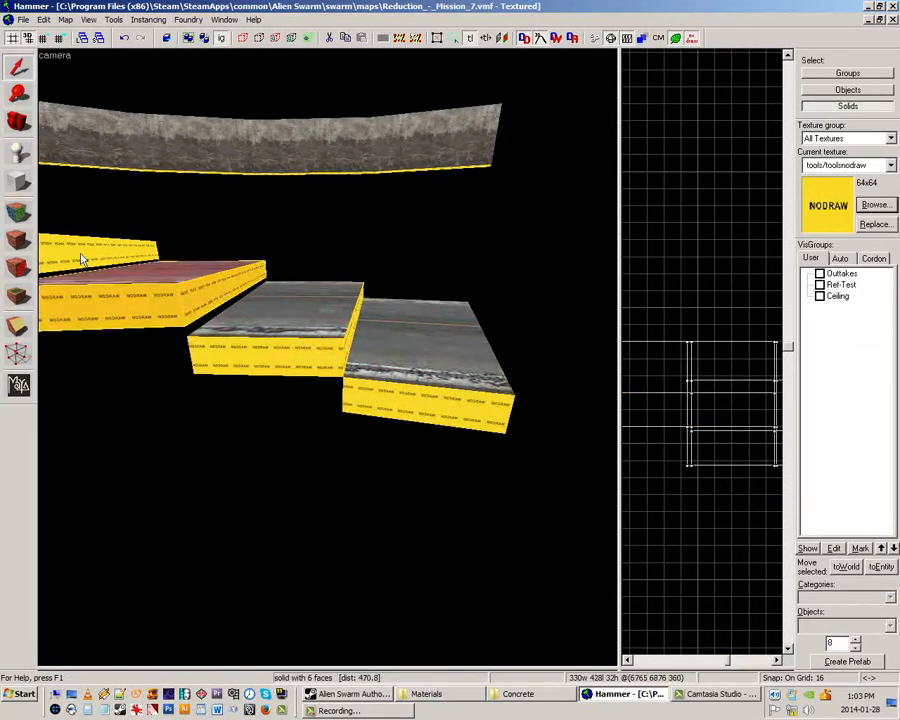
click(82, 259)
key(z)
key(w)
key(s)
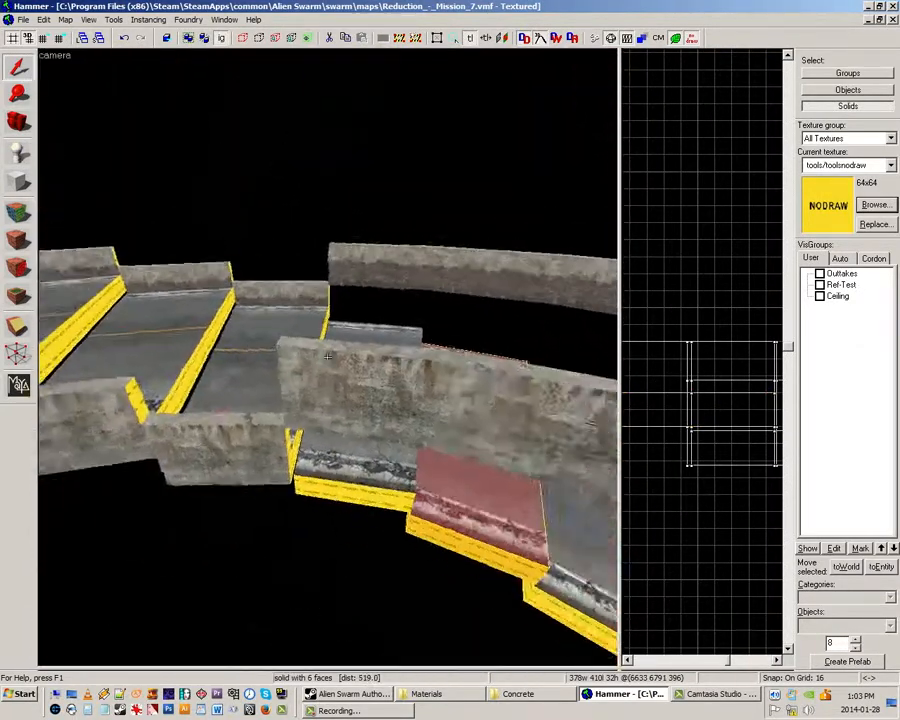
Select the lowest road segment and the segments above it in turn, and review the whole stepped curve.
key(w)
key(z)
click(364, 375)
key(z)
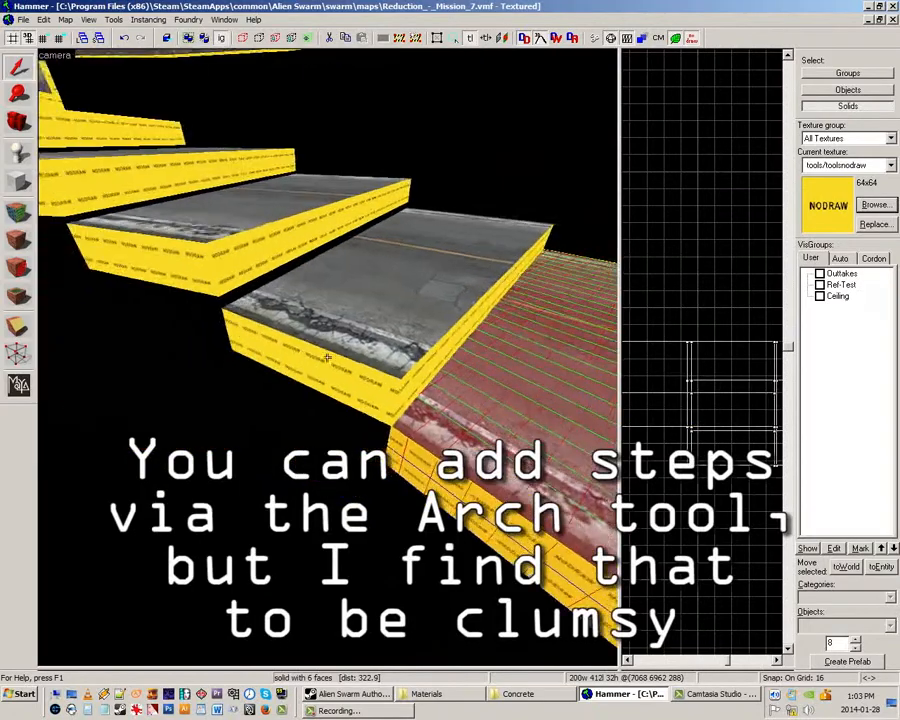
key(w)
key(s)
key(z)
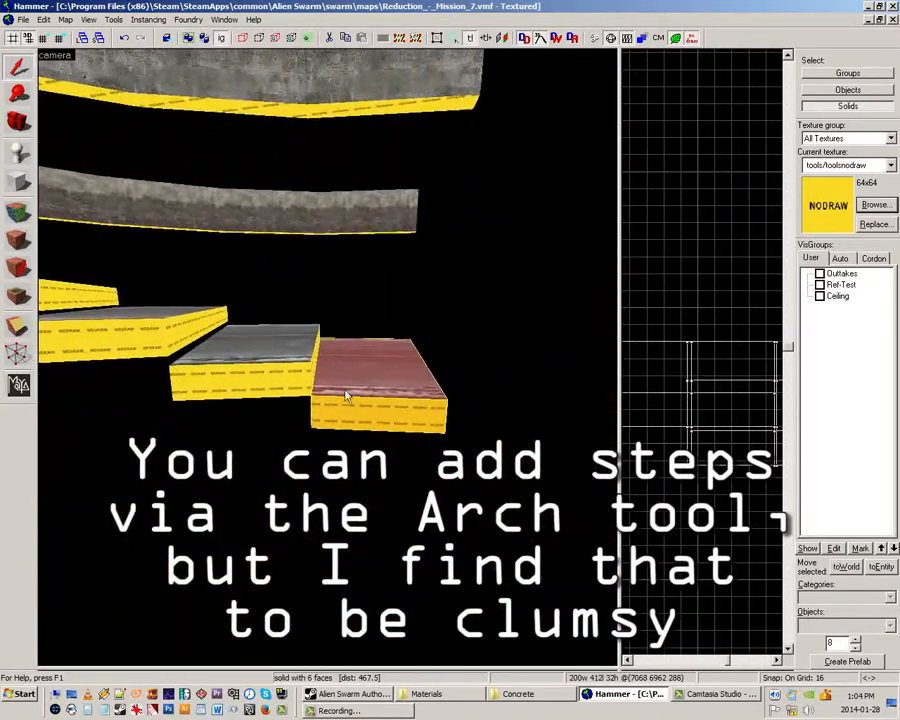
click(292, 386)
click(141, 341)
key(z)
key(w)
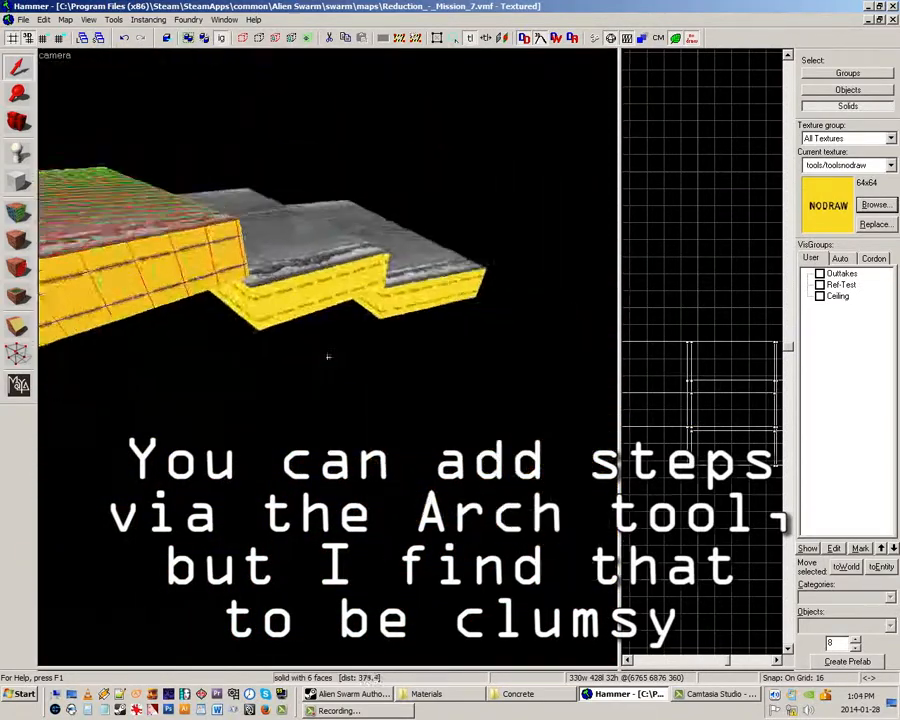
key(s)
key(a)
key(w)
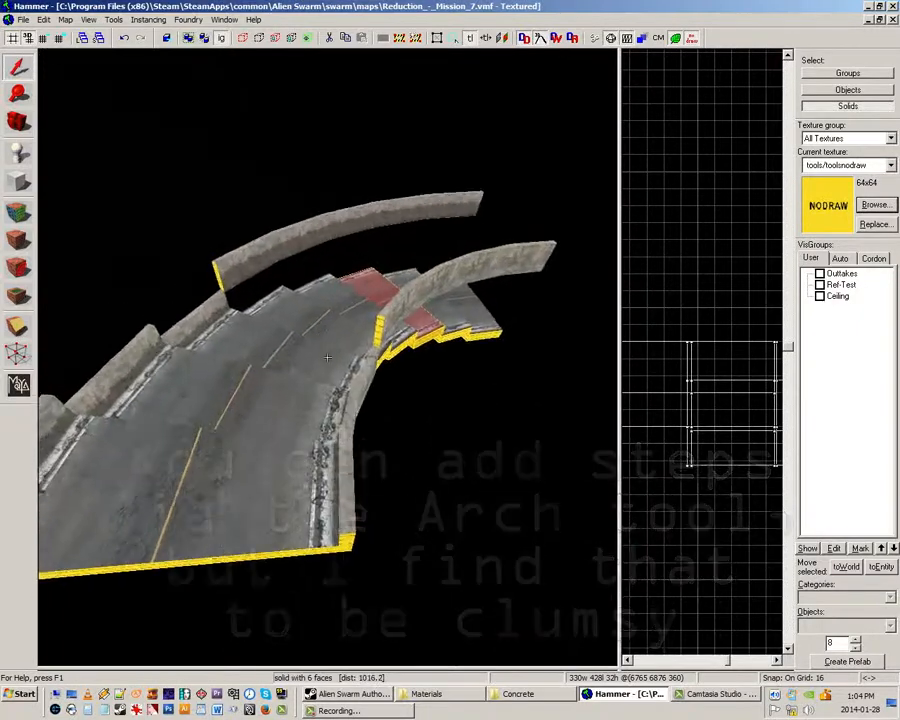
key(z)
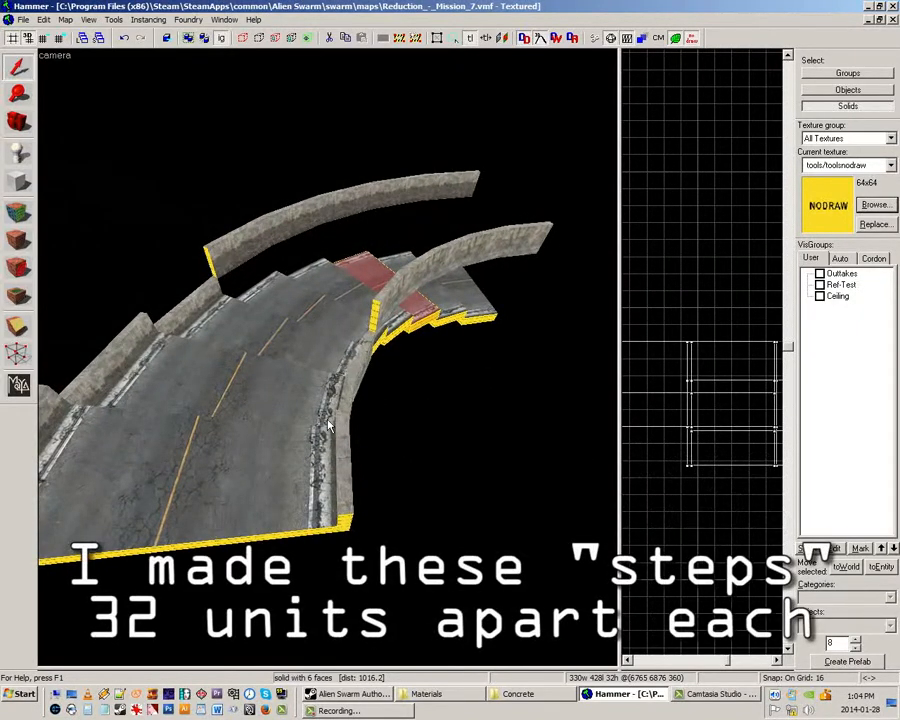
Select the descending road segment next to the highlighted one and examine how its underside and sides step relative to its neighbours.
key(z)
key(w)
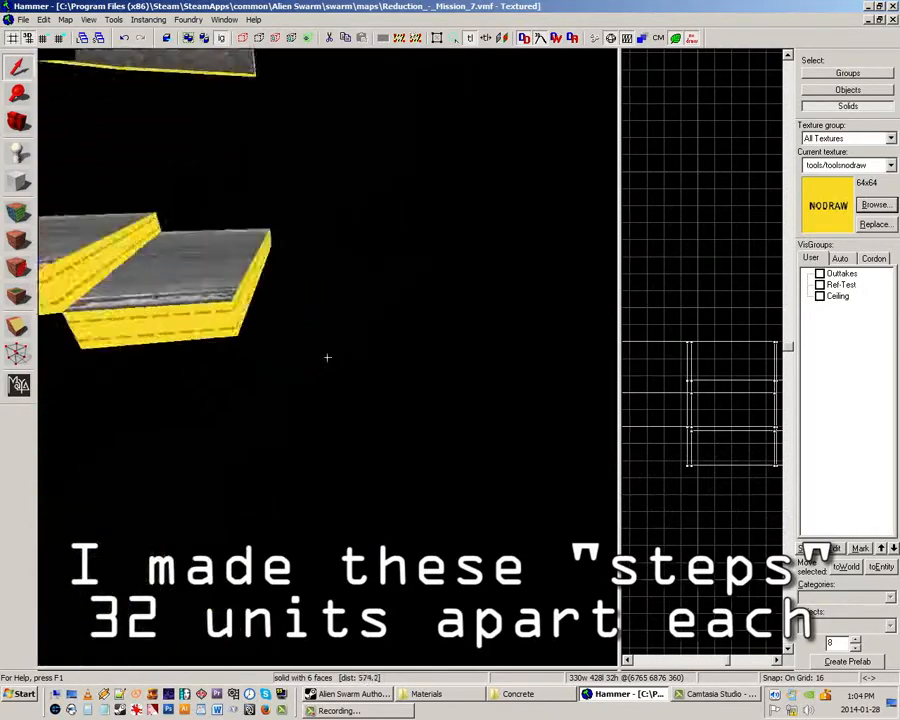
key(w)
key(s)
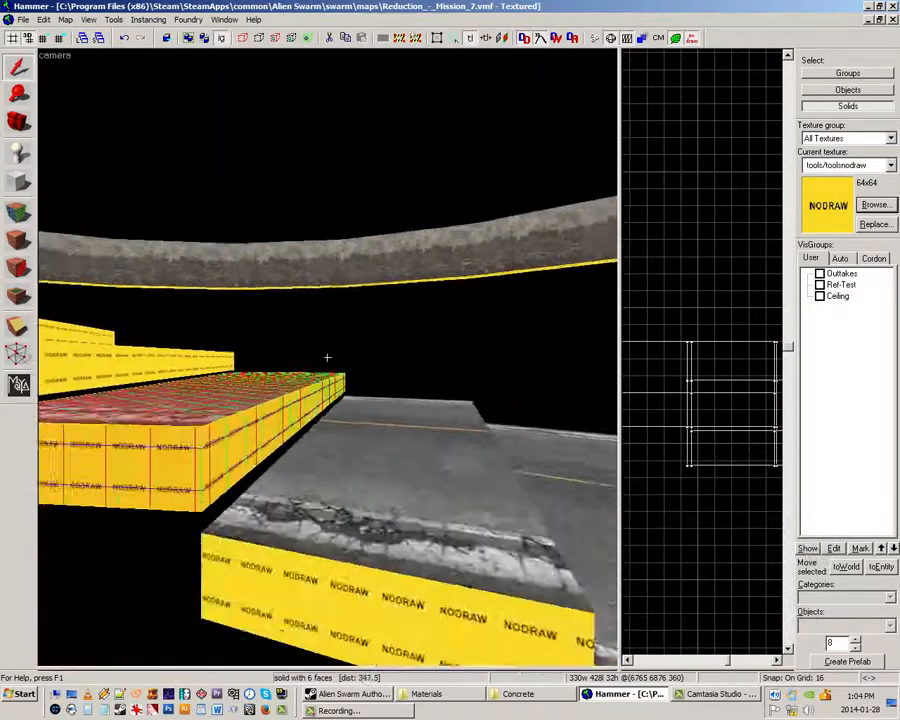
key(z)
click(391, 466)
key(z)
key(w)
key(z)
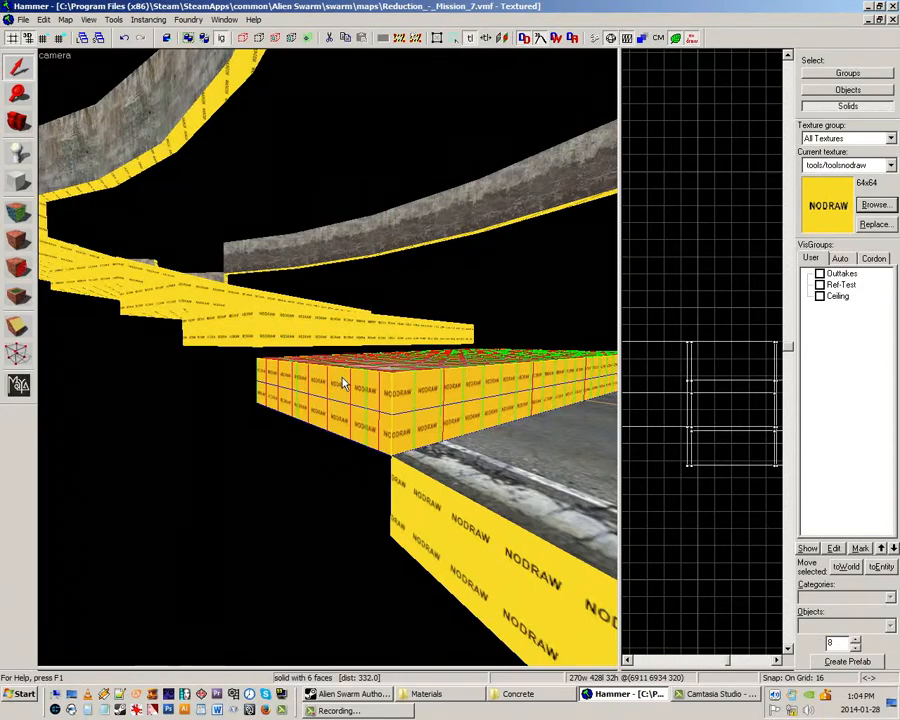
key(z)
key(z)
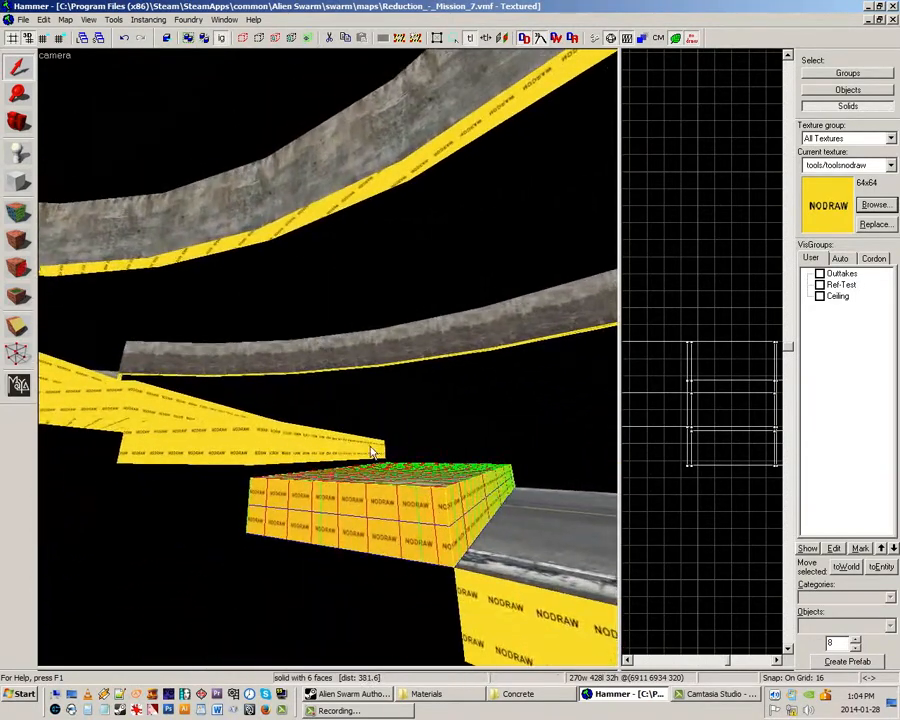
Reduce the grid snap to 2 units and try nudging the selected road segment upward before lowering it back and deselecting it.
key(bracketleft)
key(bracketleft)
key(bracketleft)
key(Up)
key(Up)
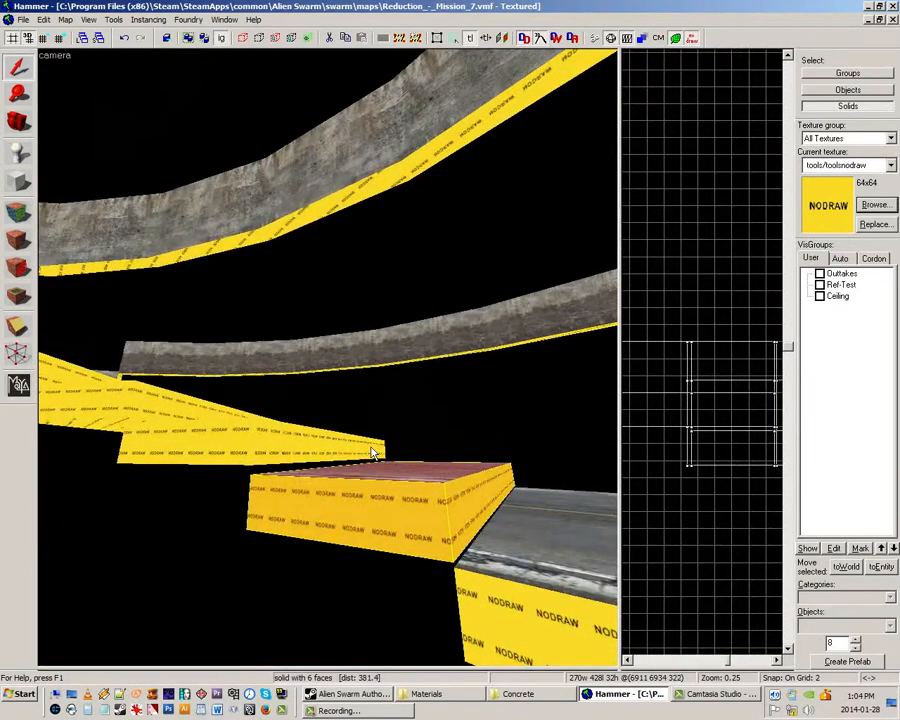
key(Down)
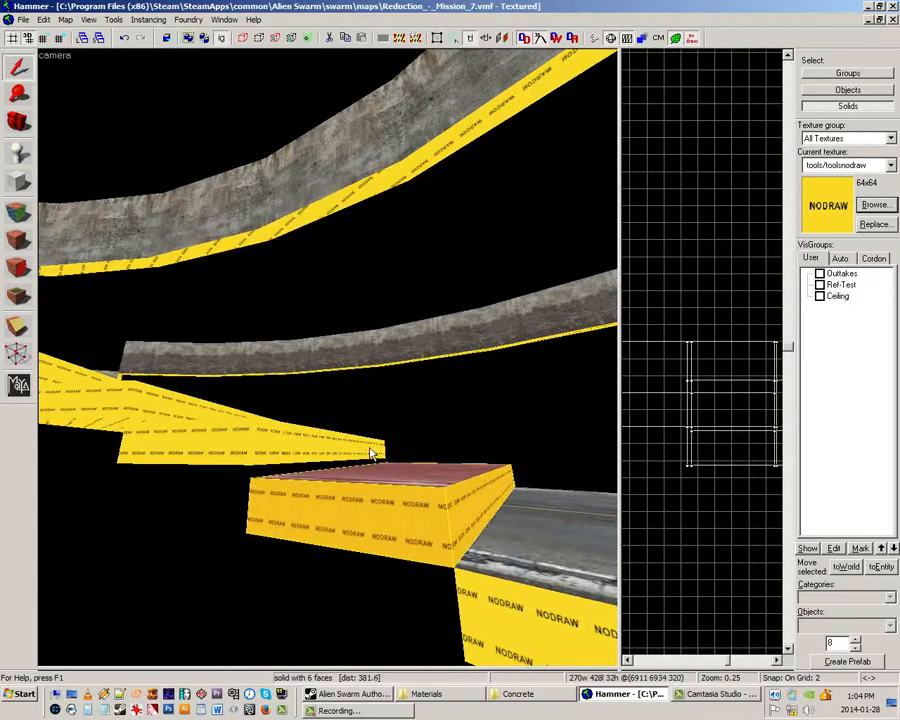
key(Escape)
Unhide the hidden brushes and hide the orange block covering the curved road again.
key(z)
key(s)
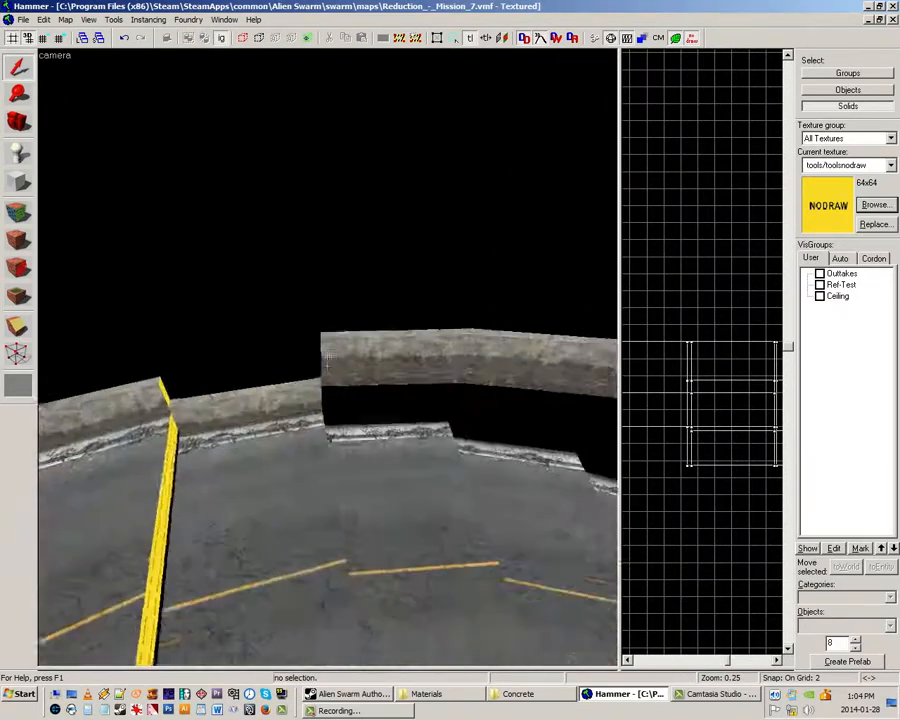
key(w)
key(z)
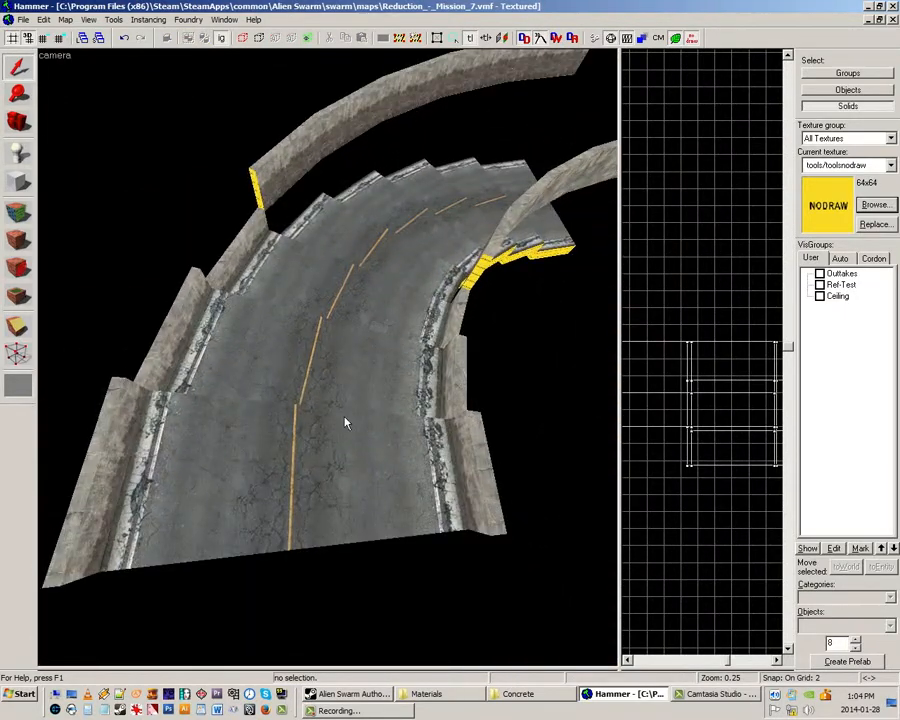
click(341, 416)
scroll(341, 404, down, 3)
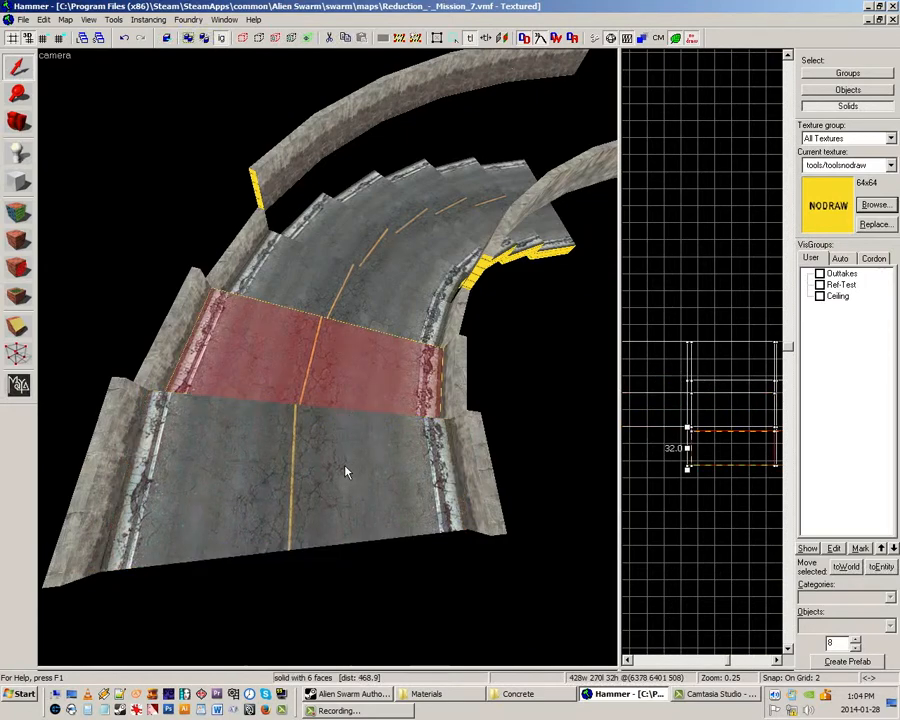
key(u)
click(298, 531)
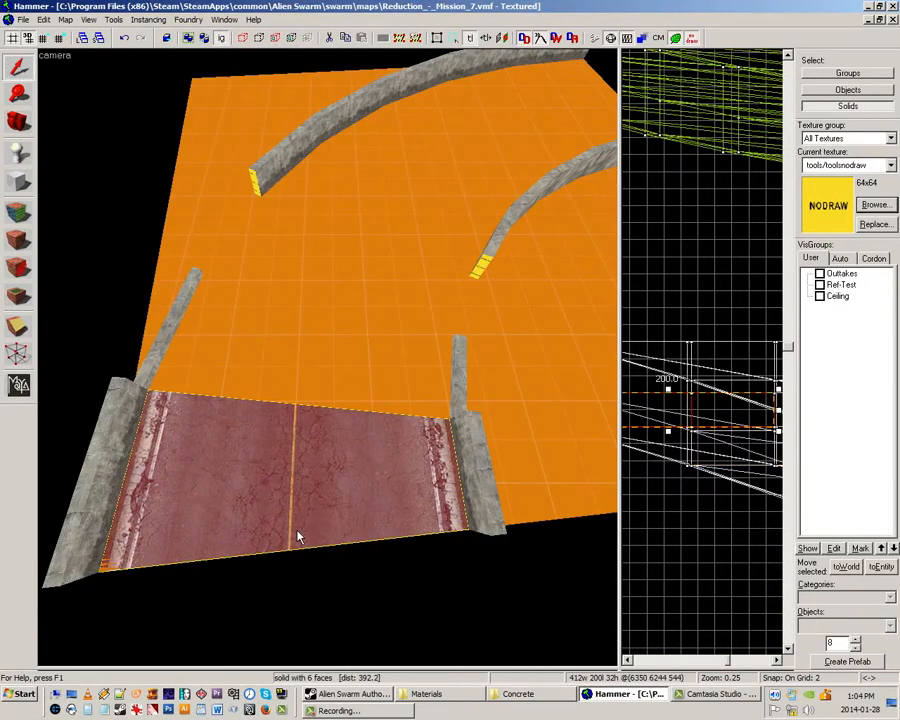
click(317, 344)
key(h)
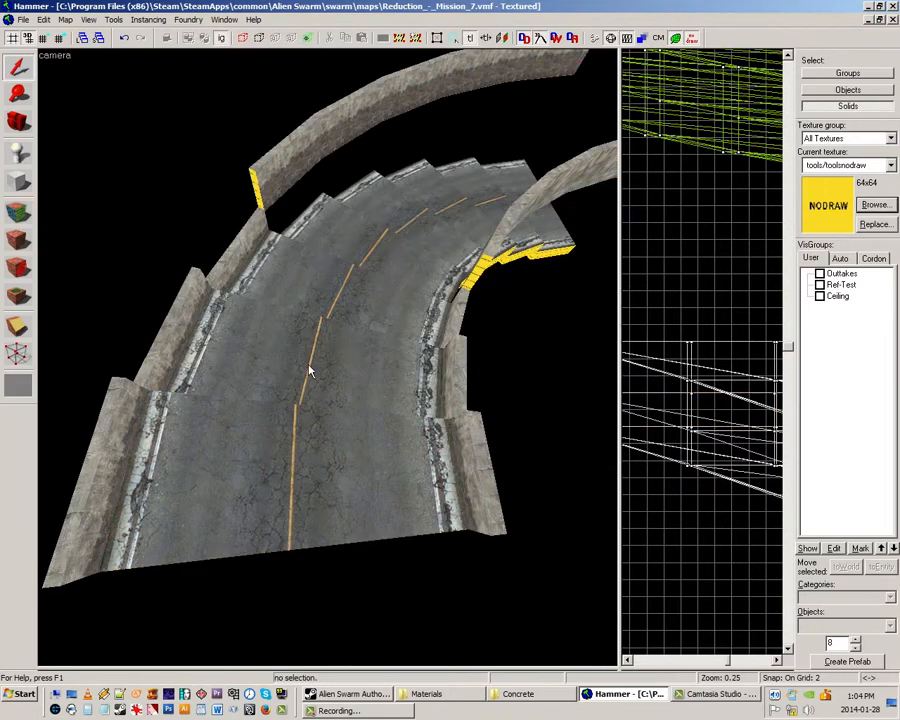
Select one triangular half of the road segment at the near end and show it in an enlarged top view.
click(308, 370)
click(282, 498)
click(352, 451)
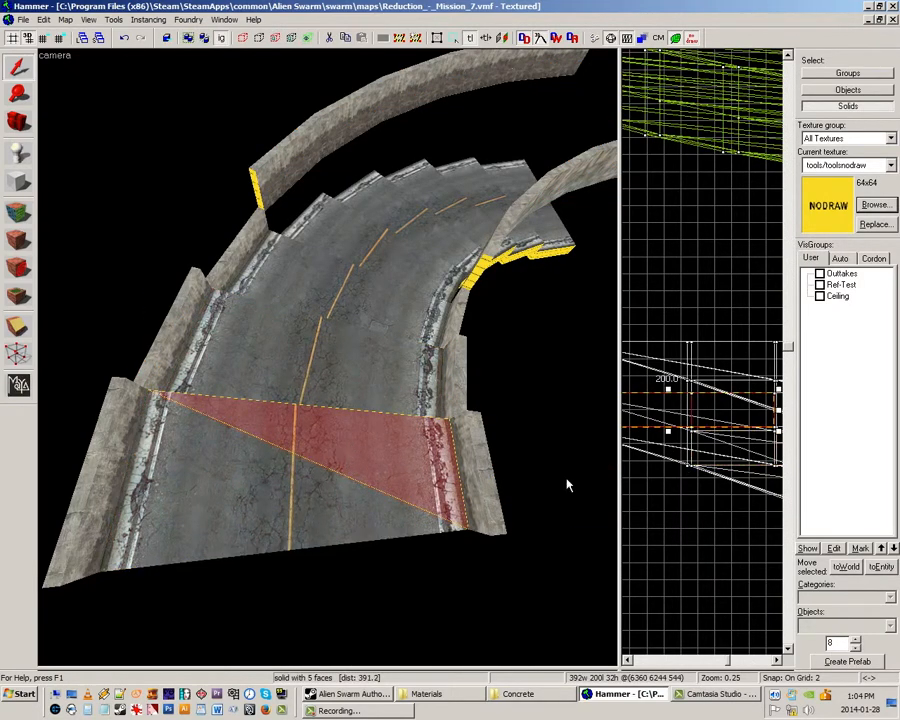
drag(620, 490, 310, 490)
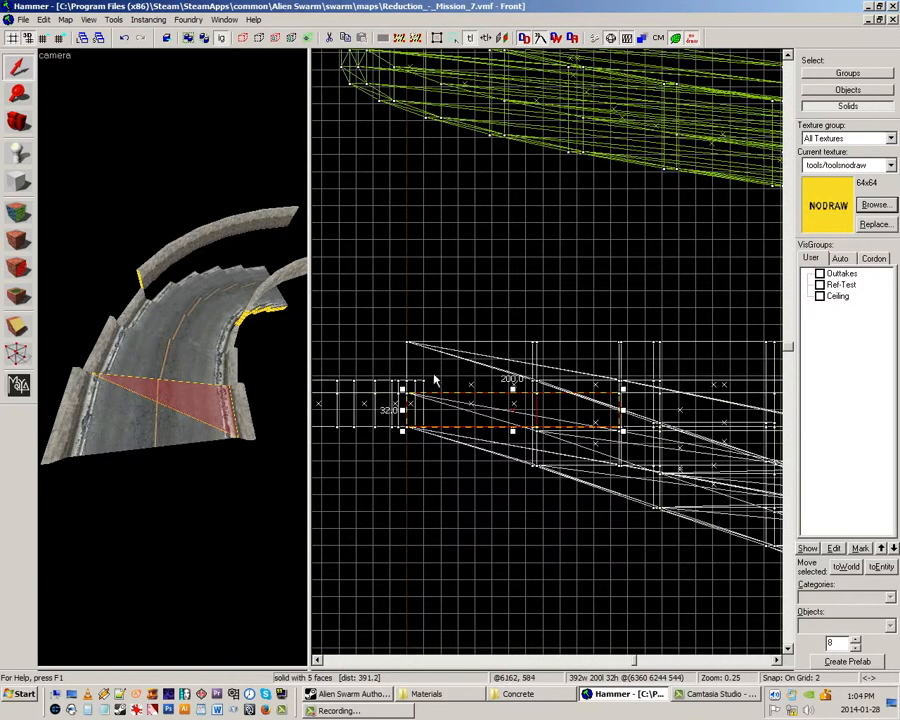
click(334, 62)
click(345, 66)
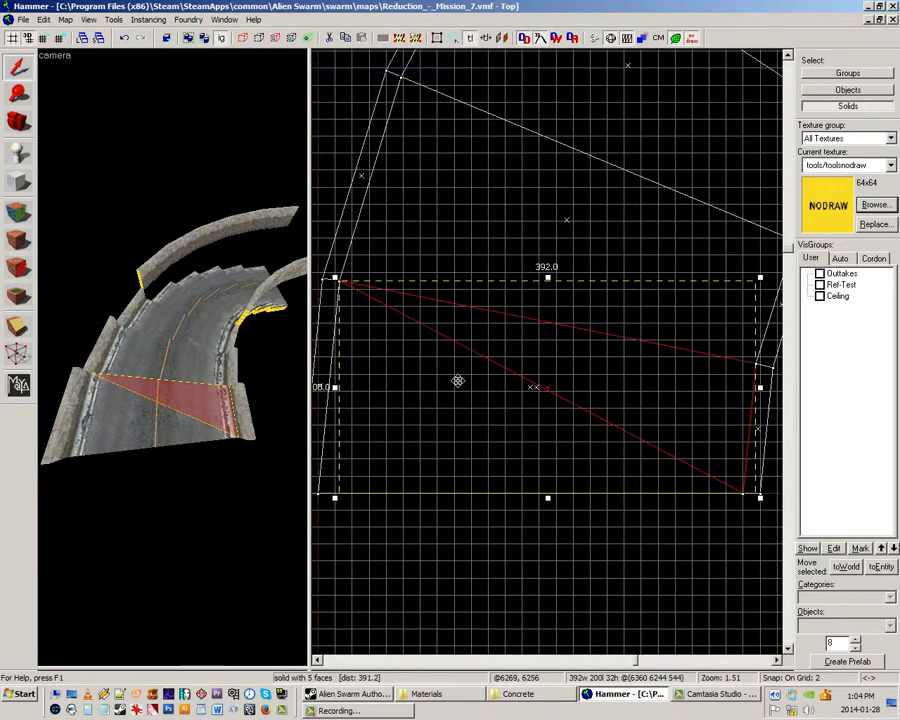
Draw a diagonal clip line across the second road segment from its far outer corner toward its near inner corner.
scroll(440, 390, down, 2)
click(184, 366)
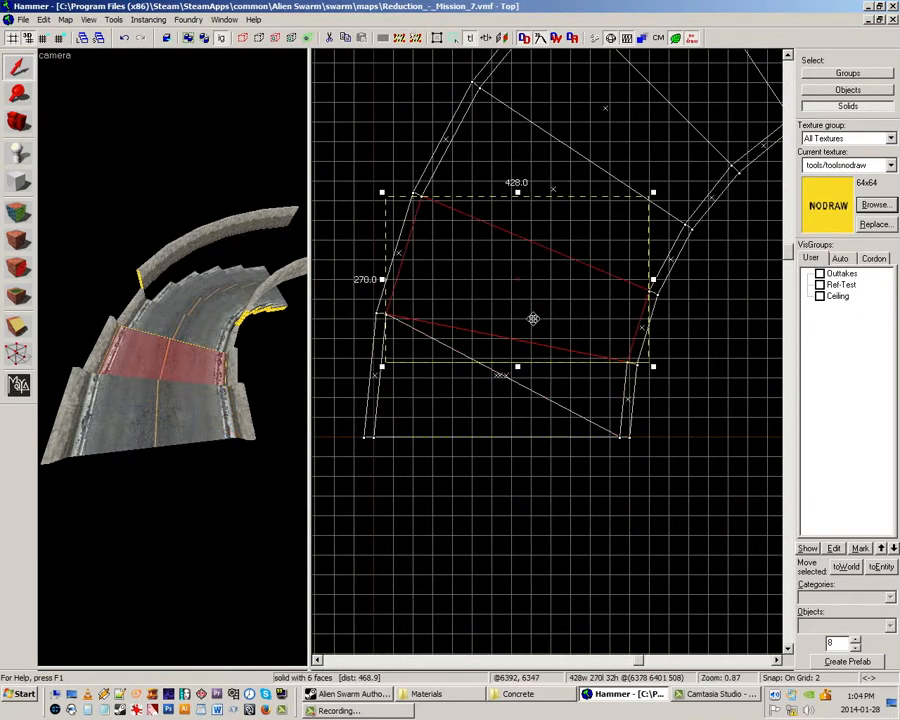
scroll(384, 196, up, 2)
scroll(436, 217, up, 3)
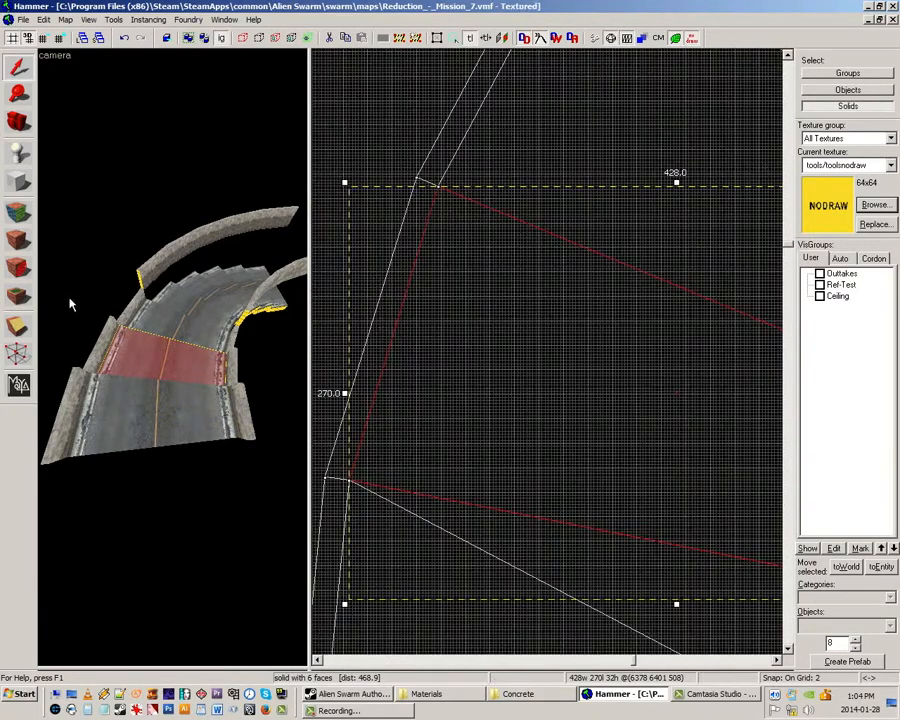
scroll(446, 187, up, 12)
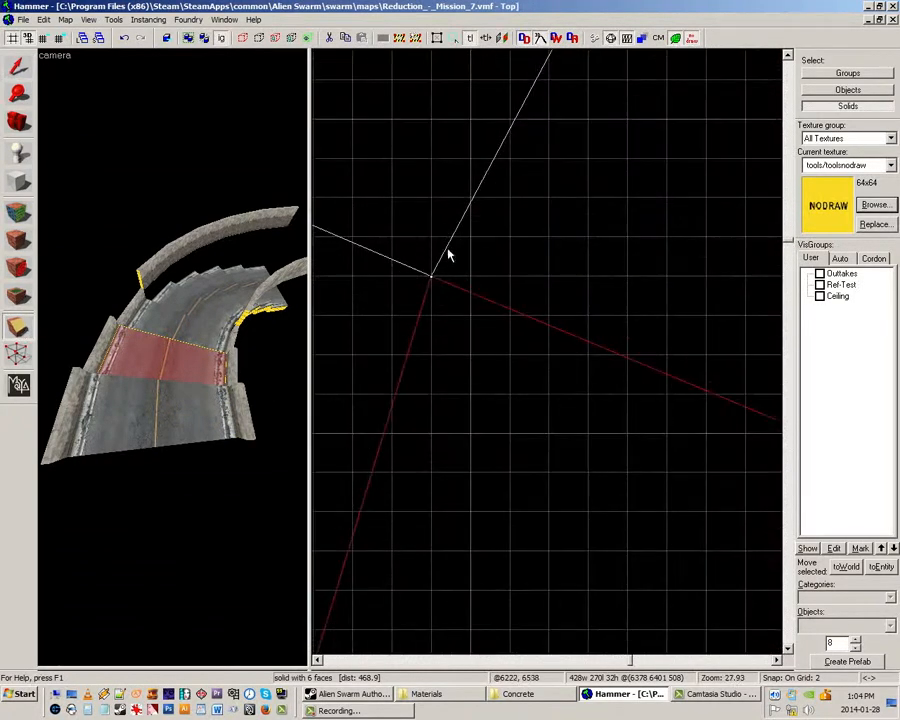
scroll(470, 394, down, 15)
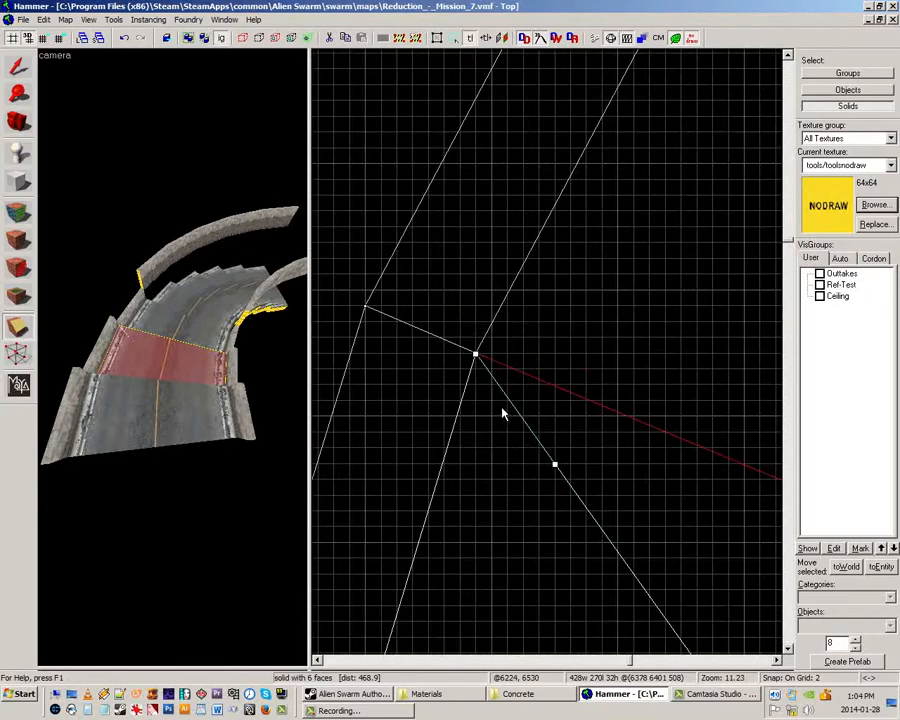
drag(476, 401, 638, 528)
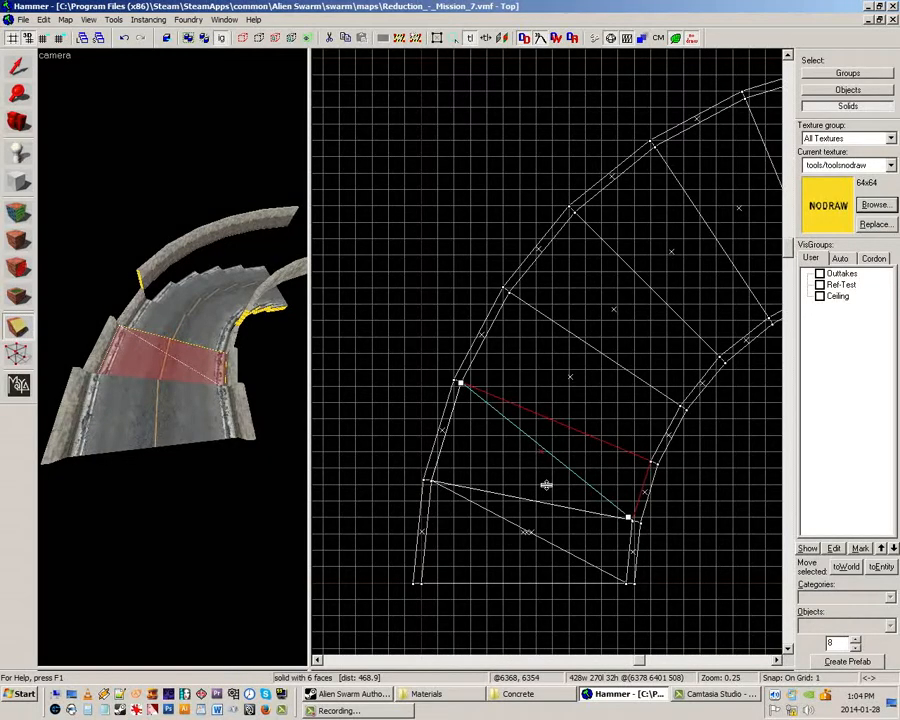
Align the clip line's end exactly with the second segment's near inner corner and split the segment into two triangular halves.
scroll(554, 489, up, 6)
scroll(490, 360, down, 4)
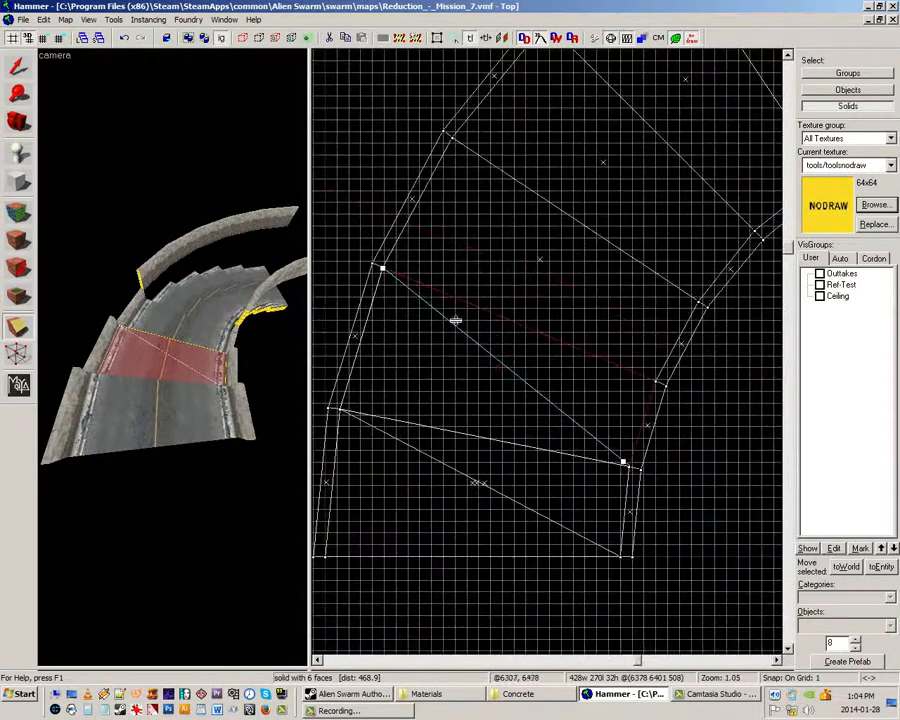
scroll(384, 272, up, 12)
scroll(388, 280, down, 8)
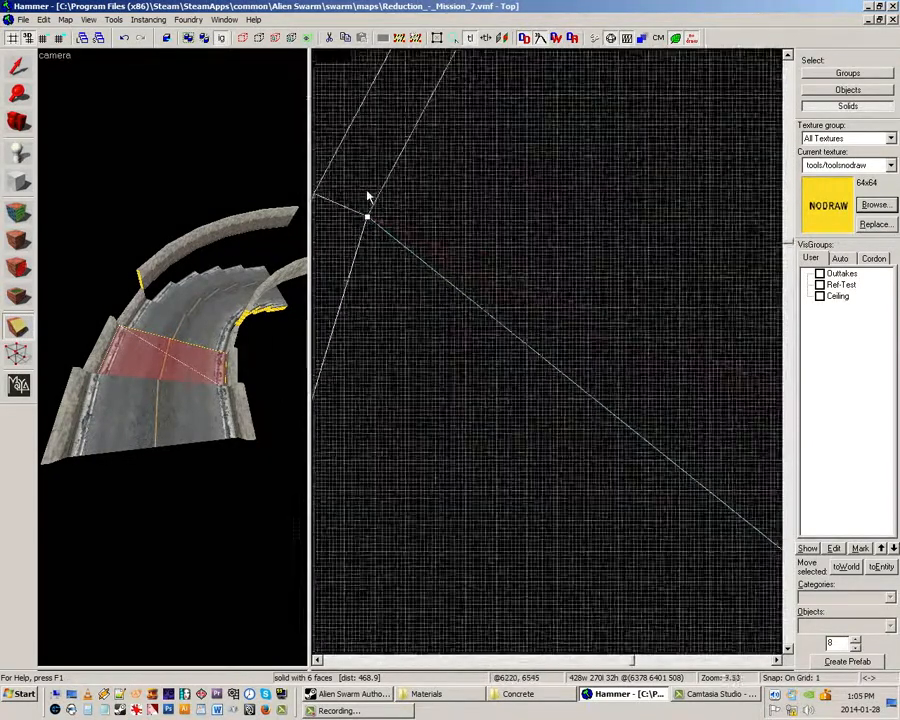
scroll(550, 340, up, 12)
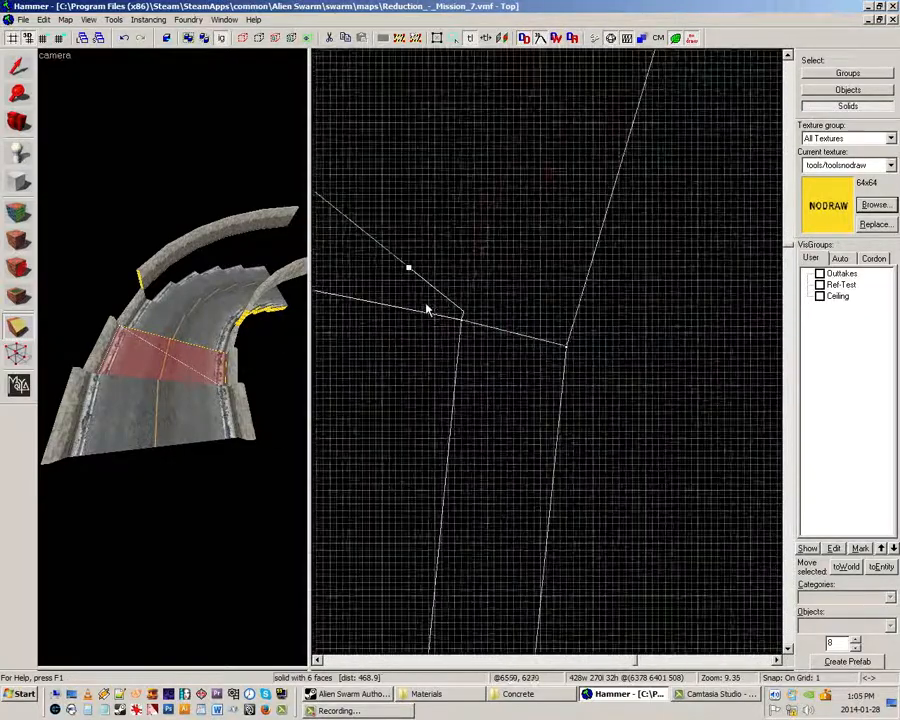
drag(412, 260, 495, 347)
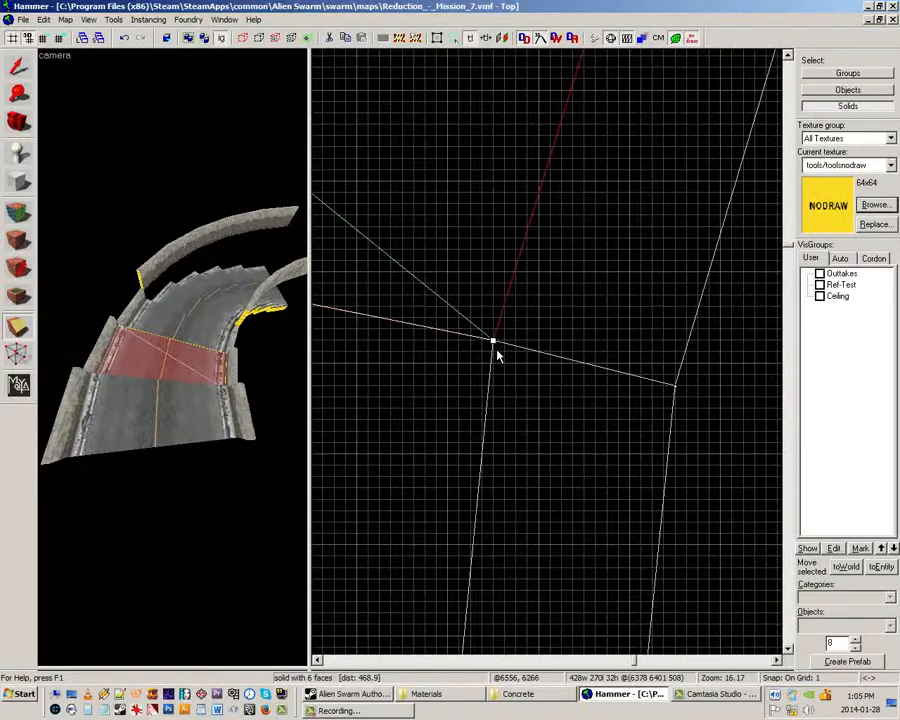
scroll(640, 355, down, 8)
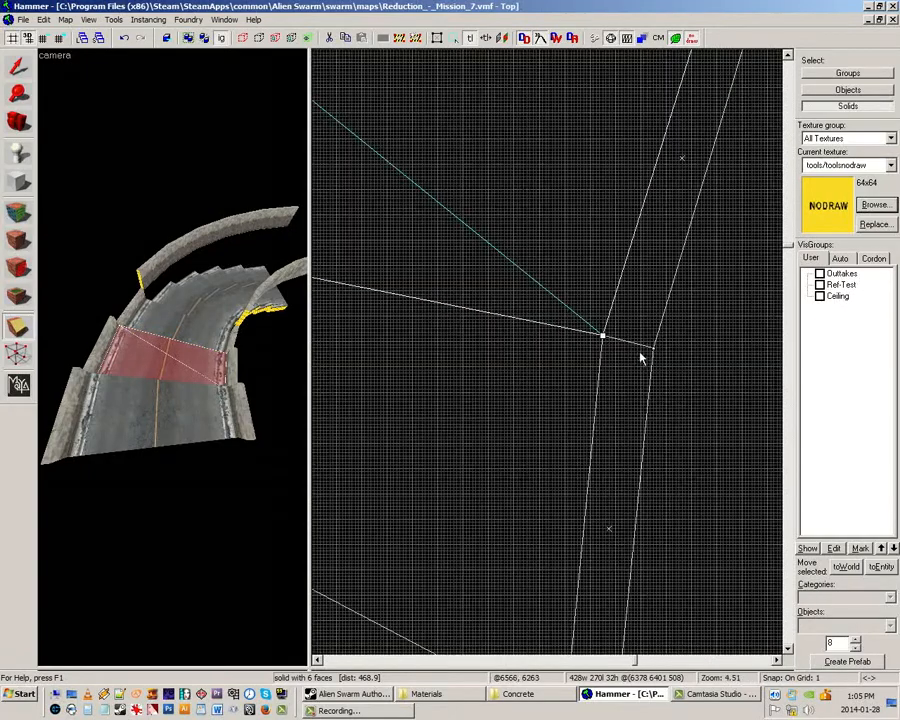
key(shift+v)
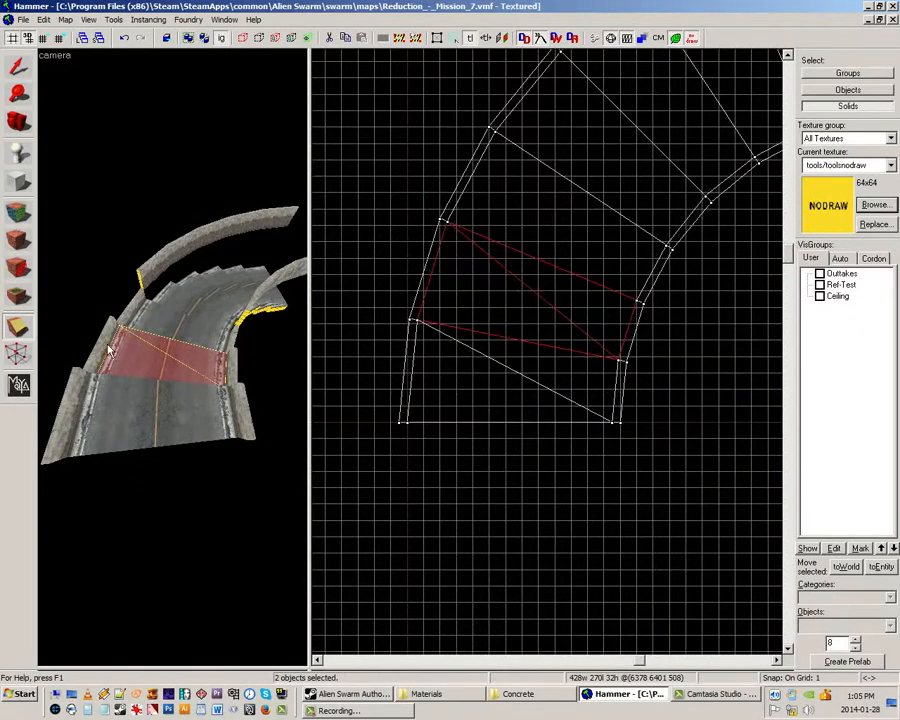
click(16, 66)
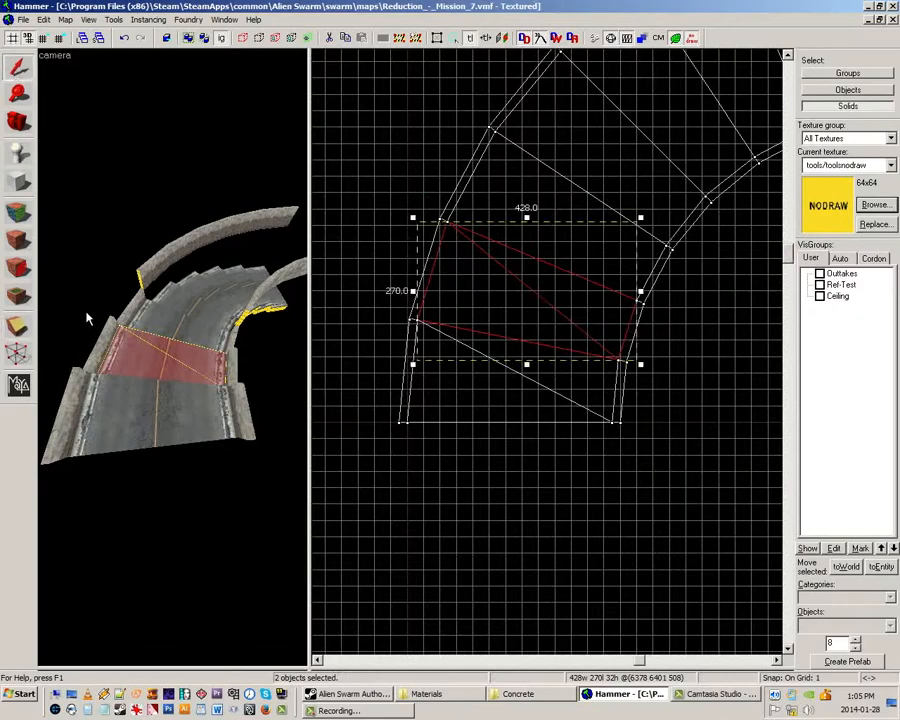
Split the outer wall piece beside the second road segment diagonally from its far outer corner to its near inner corner, keeping both halves.
click(115, 358)
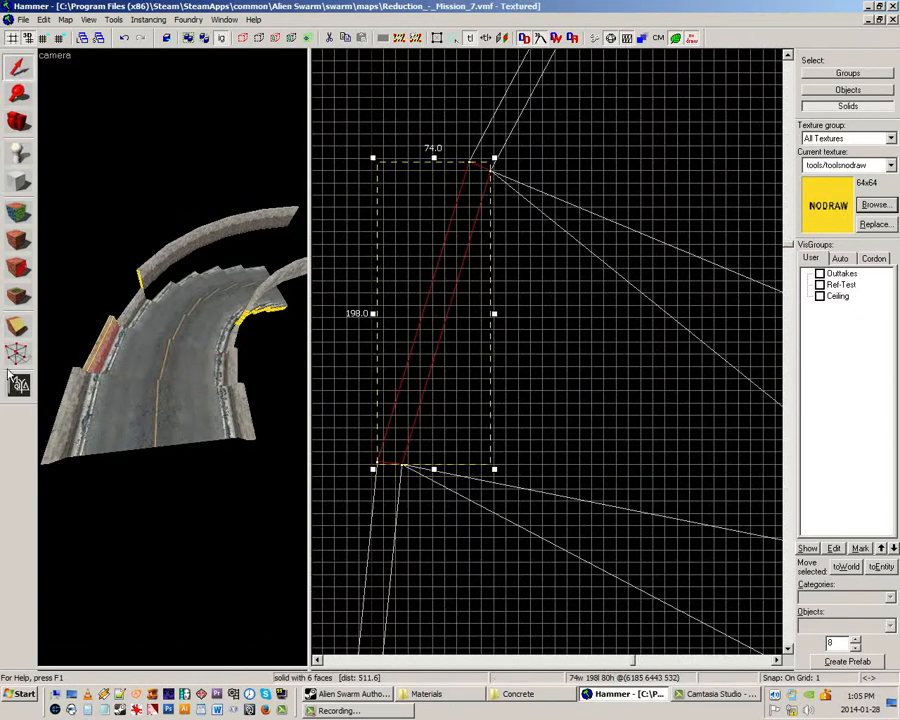
scroll(486, 187, up, 4)
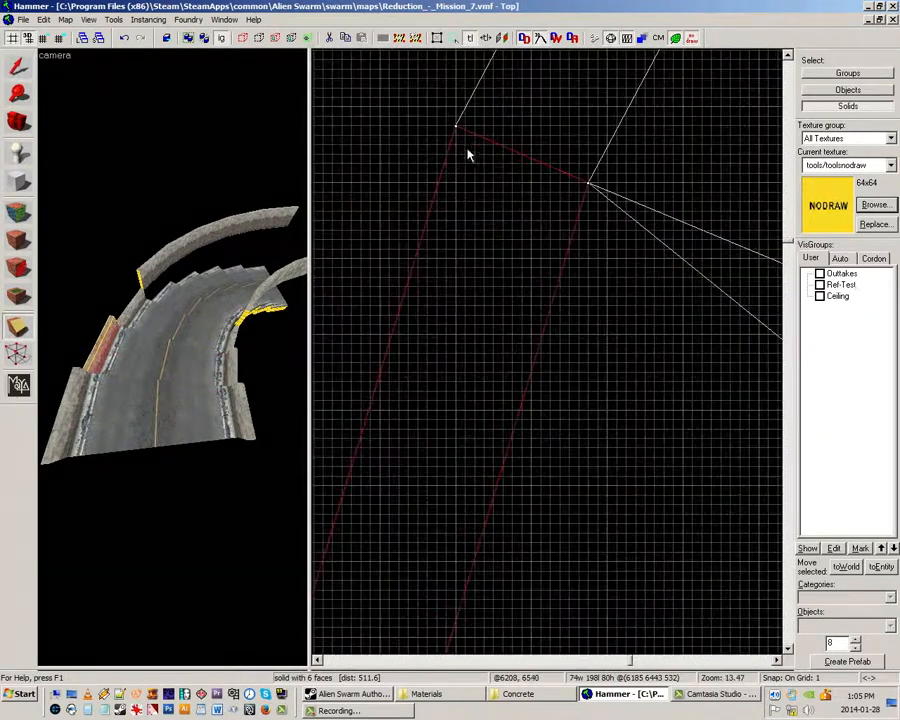
scroll(463, 140, down, 8)
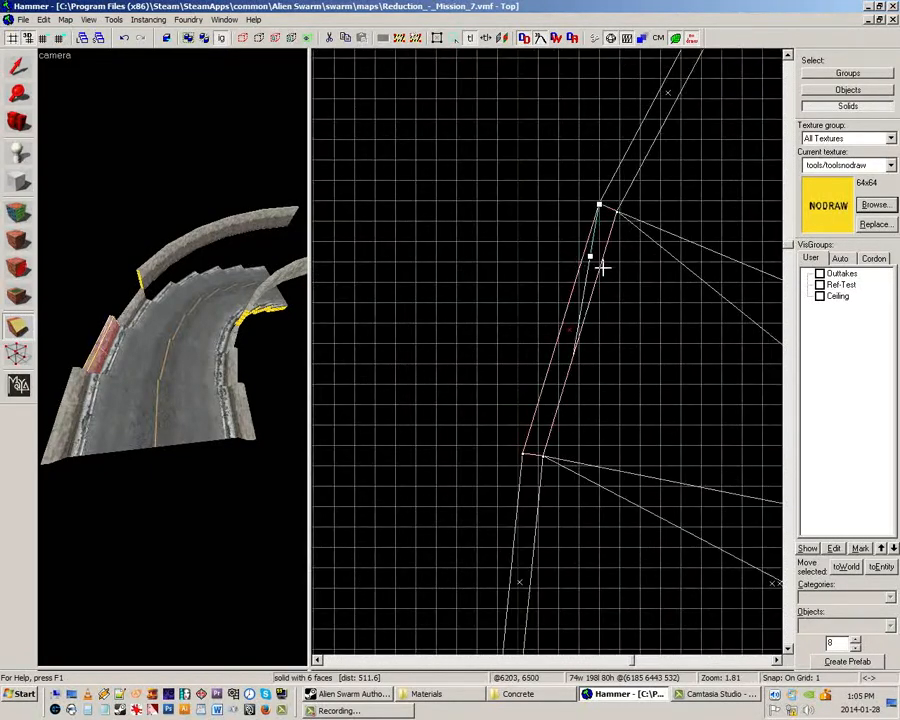
drag(603, 268, 542, 484)
scroll(552, 462, up, 7)
key(shift+s)
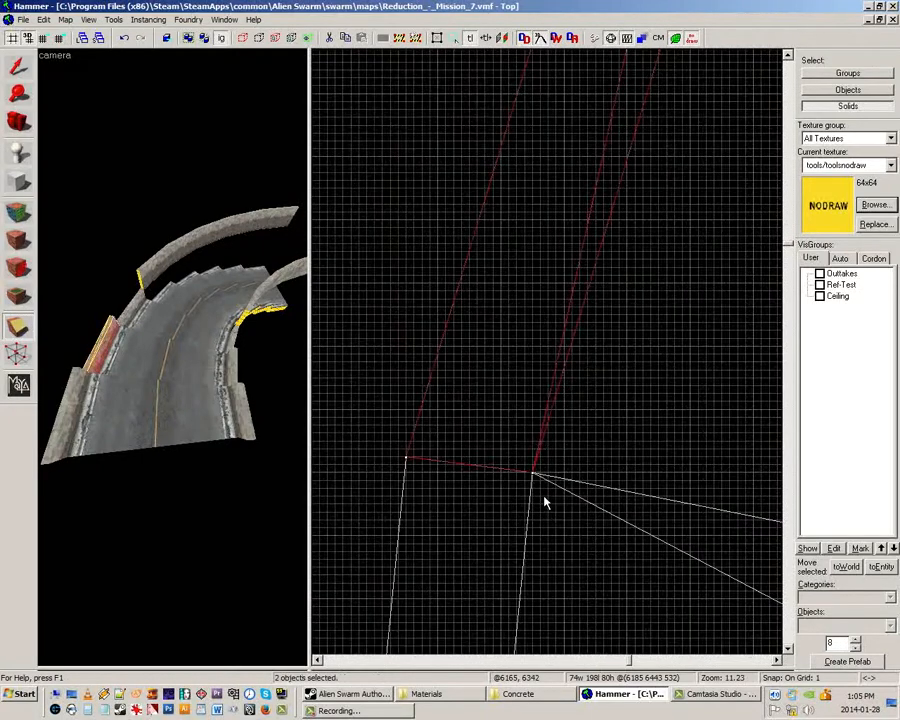
key(Escape)
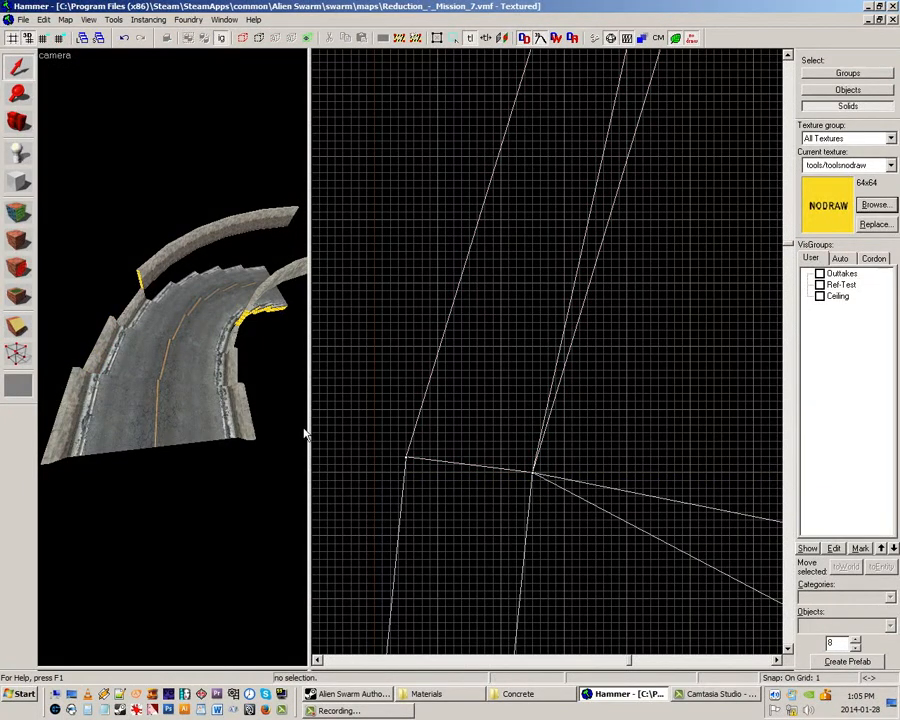
Enlarge the 3D view, select a triangular half of the split road segment and examine it from inside and above.
drag(318, 430, 682, 466)
scroll(357, 357, up, 6)
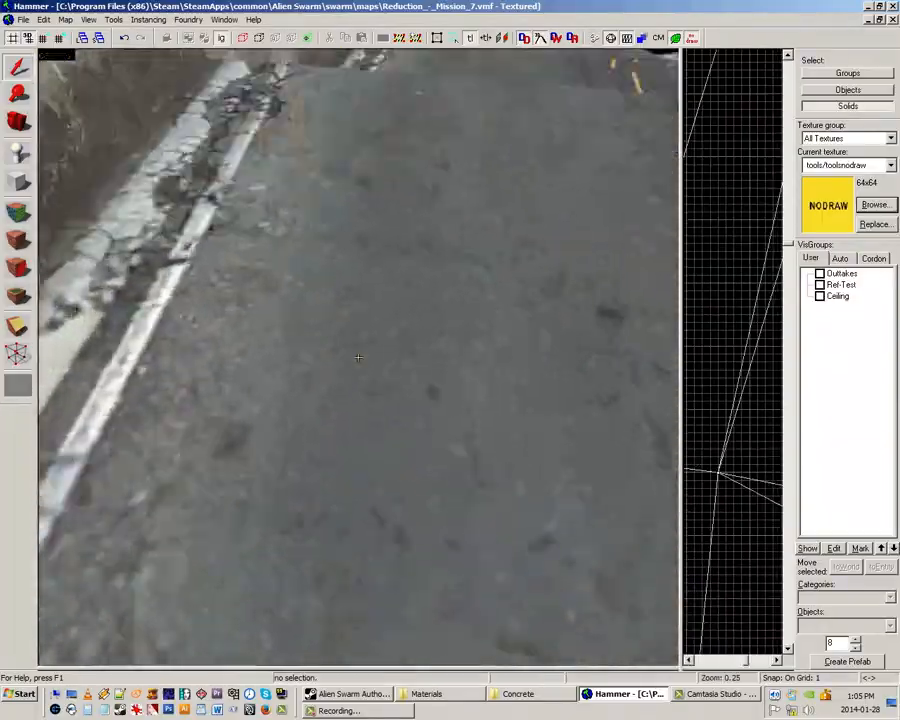
click(358, 357)
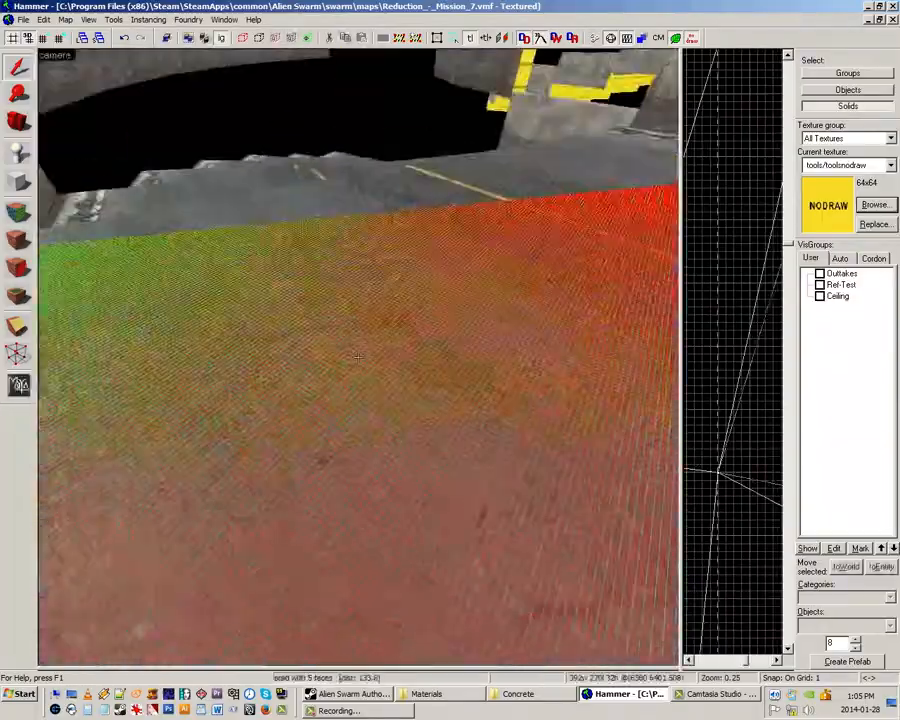
key(w)
key(z)
key(z)
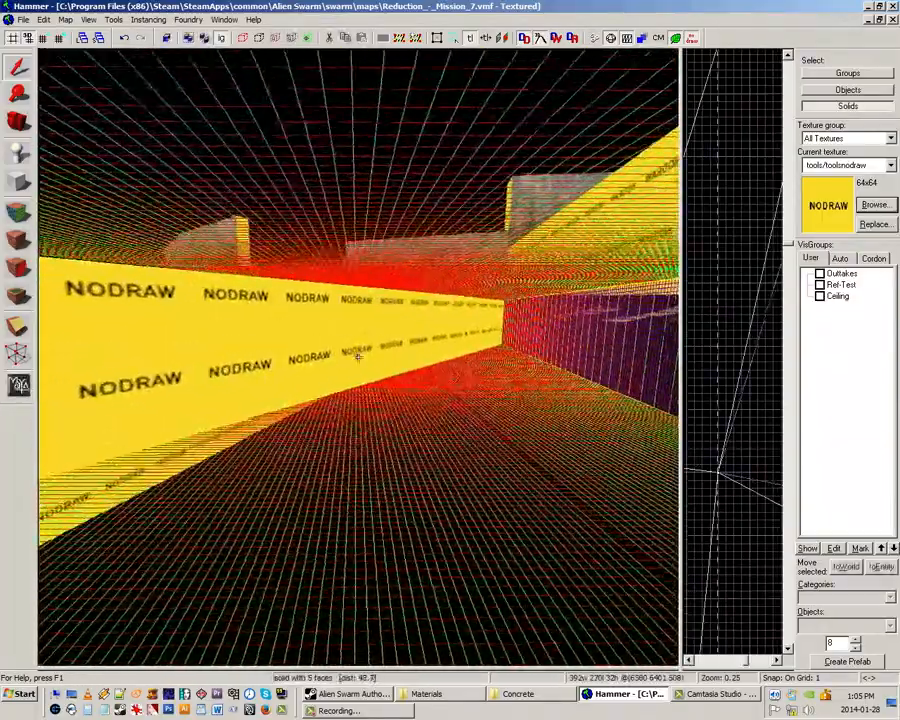
key(w)
key(s)
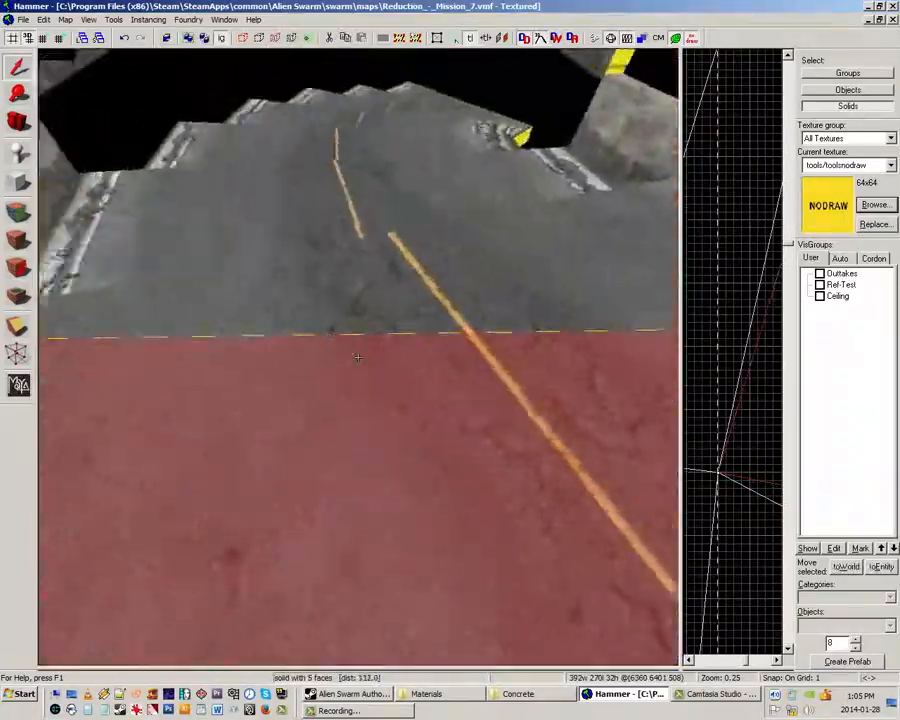
key(s)
key(w)
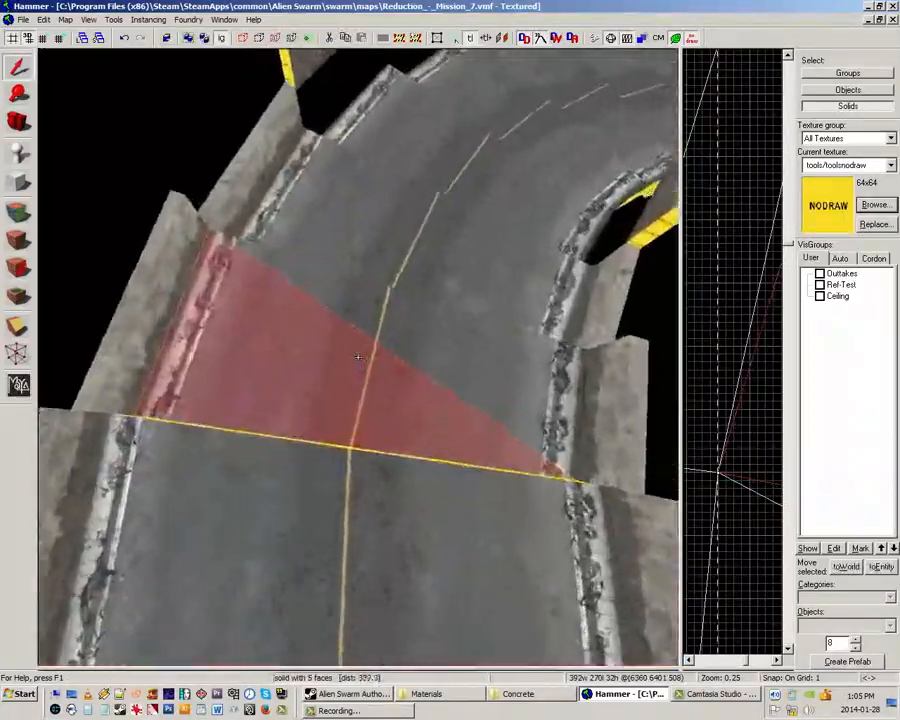
Clear the selection and examine the Nodraw faces on the road segment's sides and underside.
key(z)
key(Escape)
key(z)
key(s)
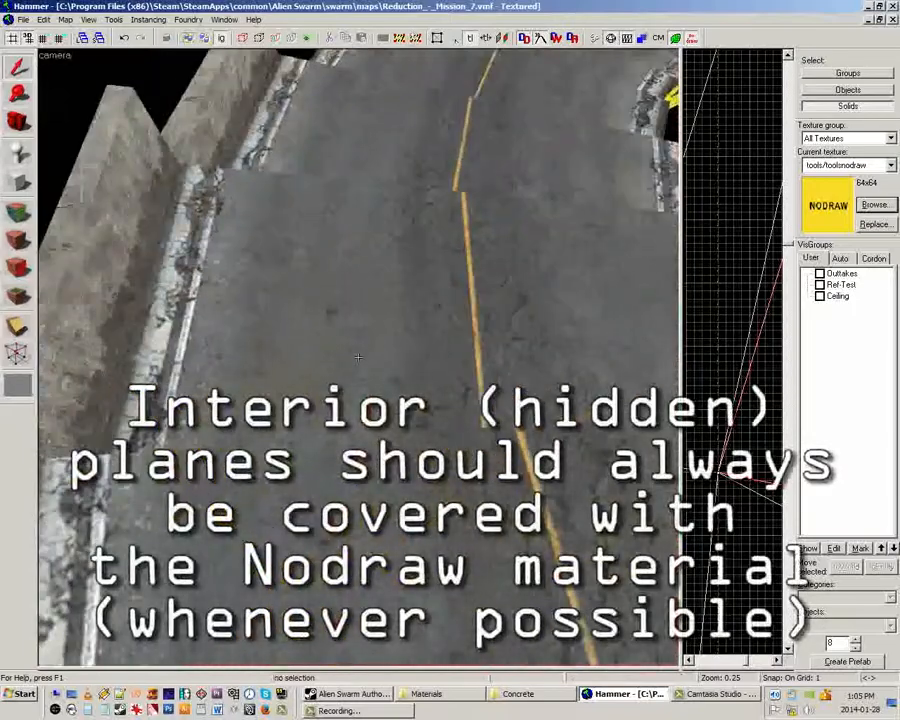
key(w)
key(w)
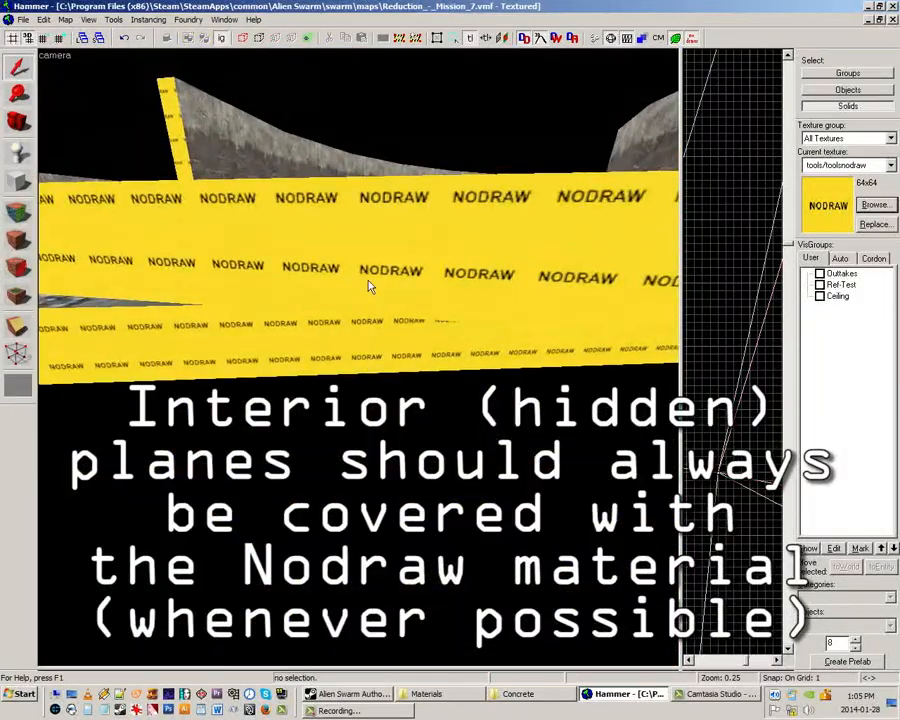
key(ctrl+s)
key(z)
key(s)
key(z)
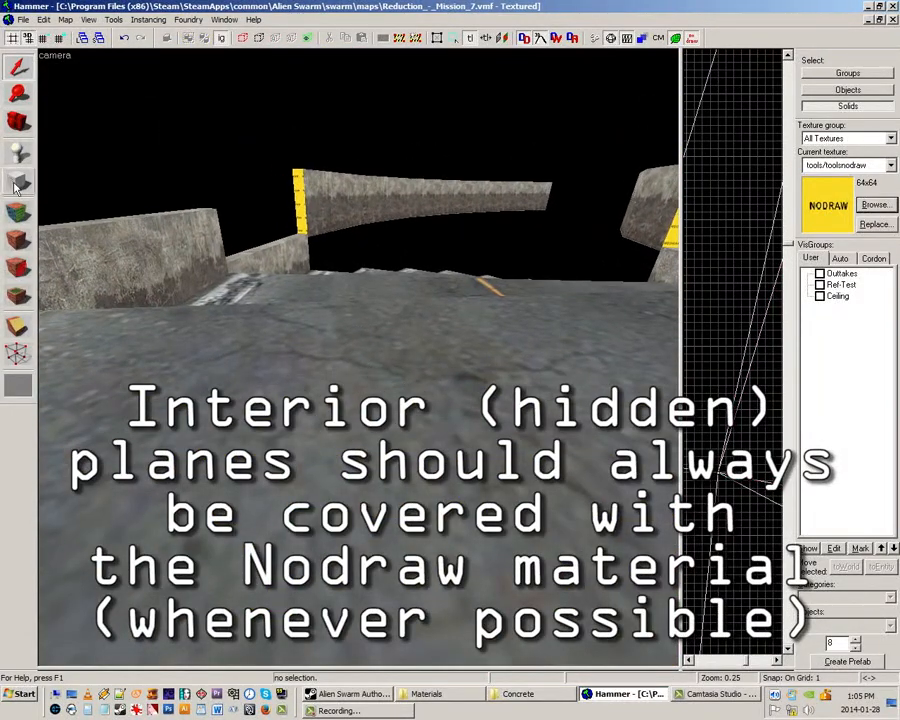
Pick up the concrete/road06_reduction material from the road's top face and try applying it to the segment's hidden side face.
click(19, 214)
click(230, 345)
key(z)
key(w)
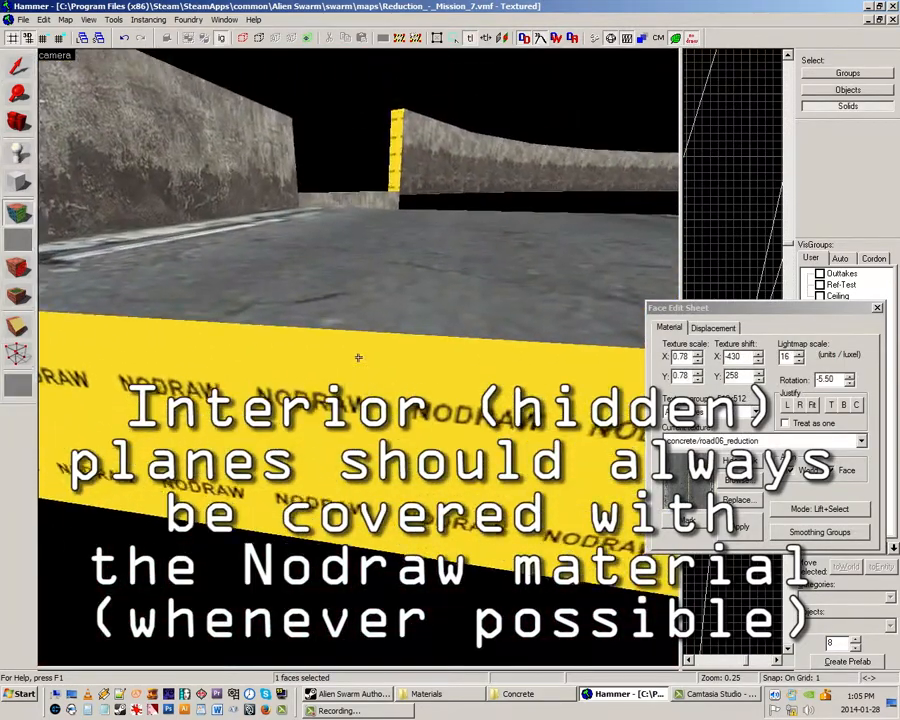
key(z)
key(z)
key(s)
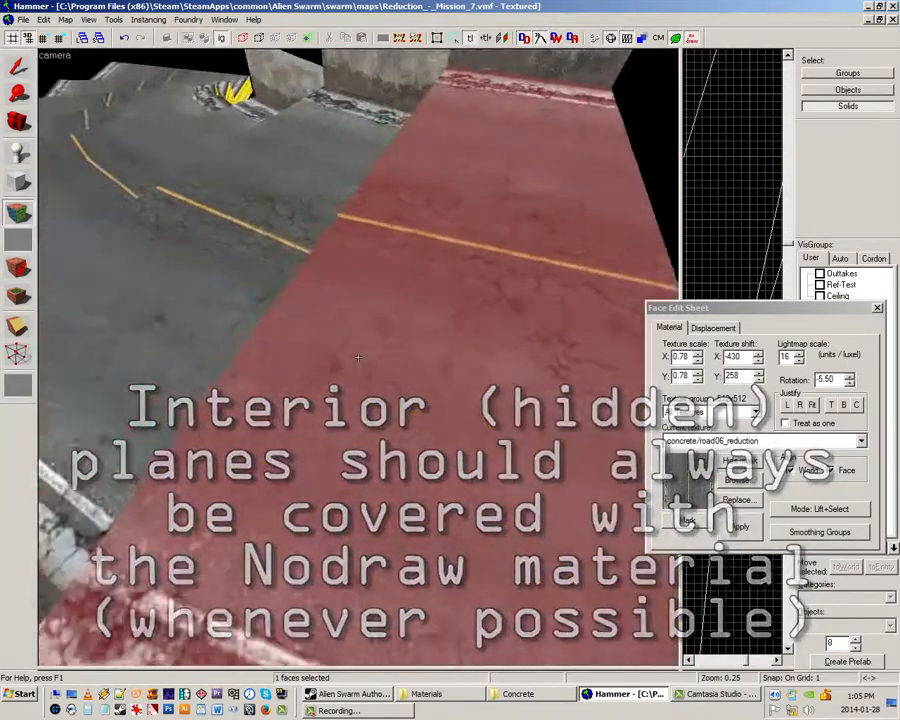
key(w)
key(z)
right_click(338, 354)
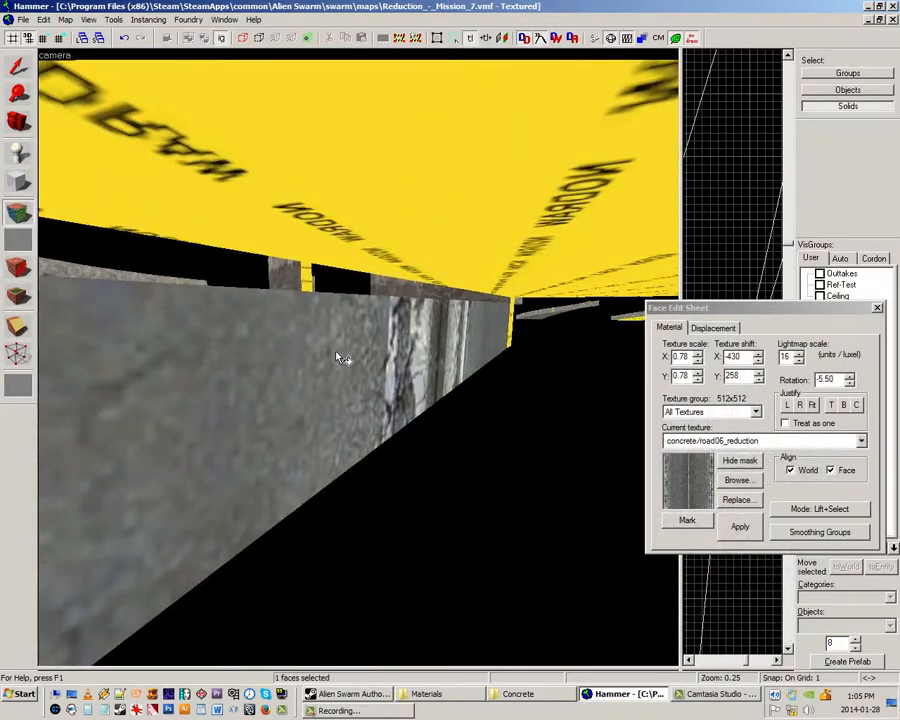
key(a)
right_click(332, 346)
Undo the road material on the hidden side face and close the Face Edit Sheet.
key(z)
key(s)
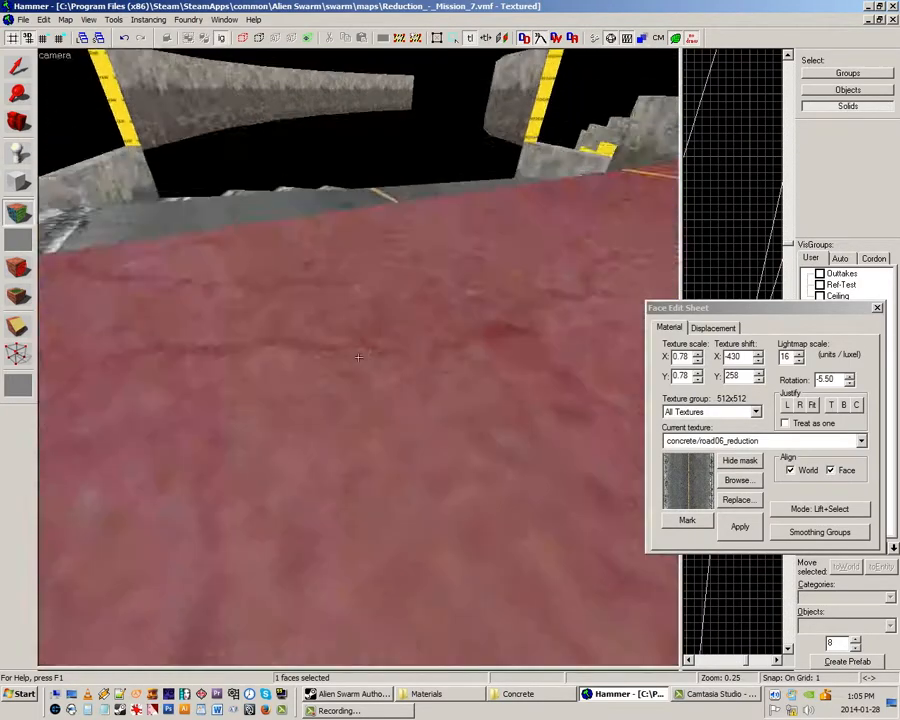
key(z)
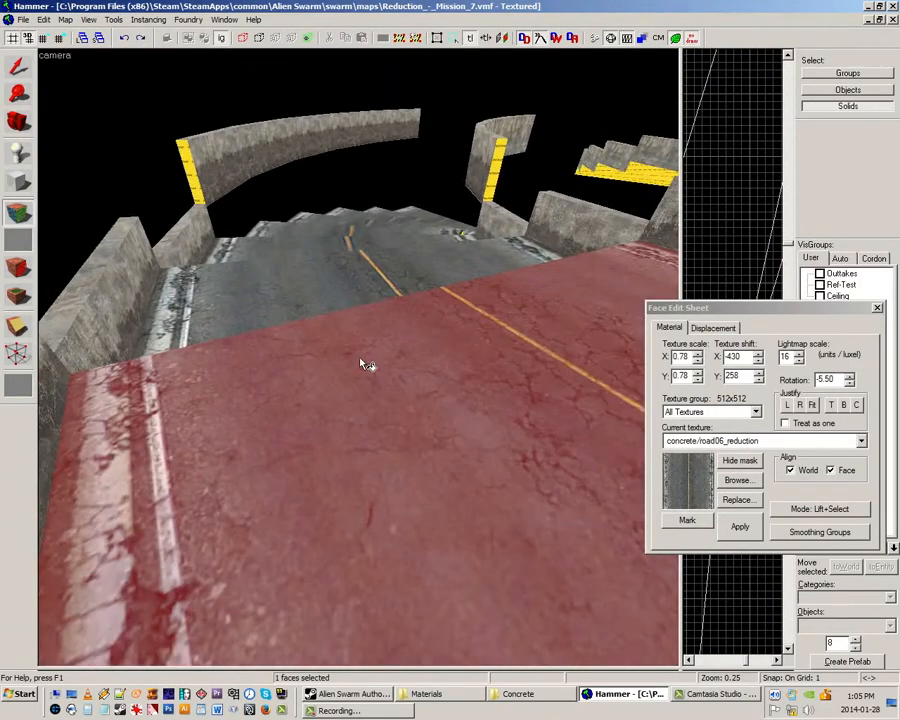
key(z)
key(w)
key(z)
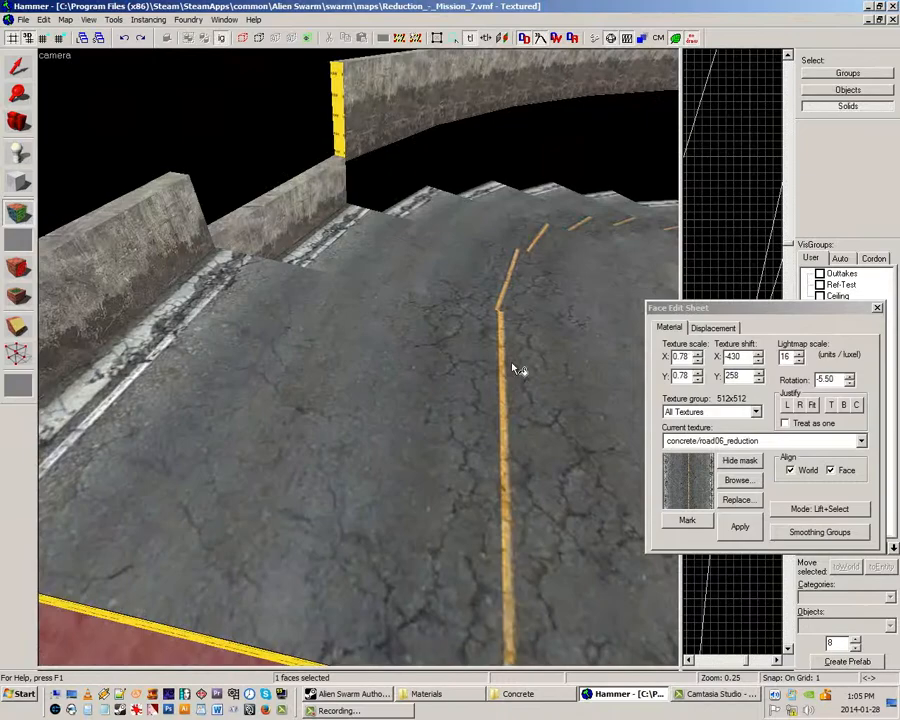
click(877, 308)
Inspect the stepped road and its raised walls around the curve, selecting a piece of the raised inner wall.
key(z)
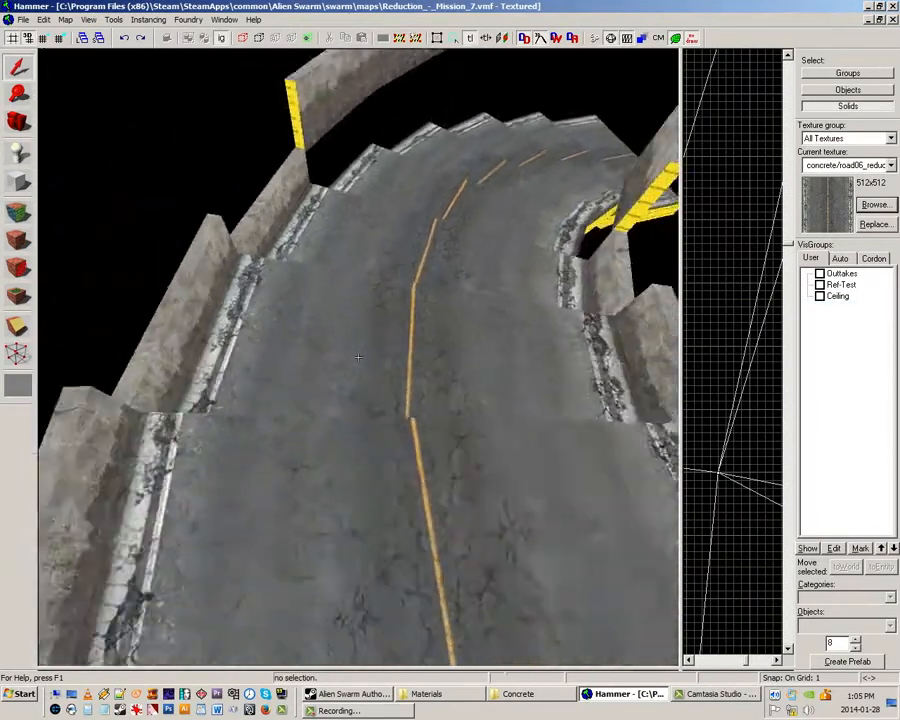
key(s)
key(w)
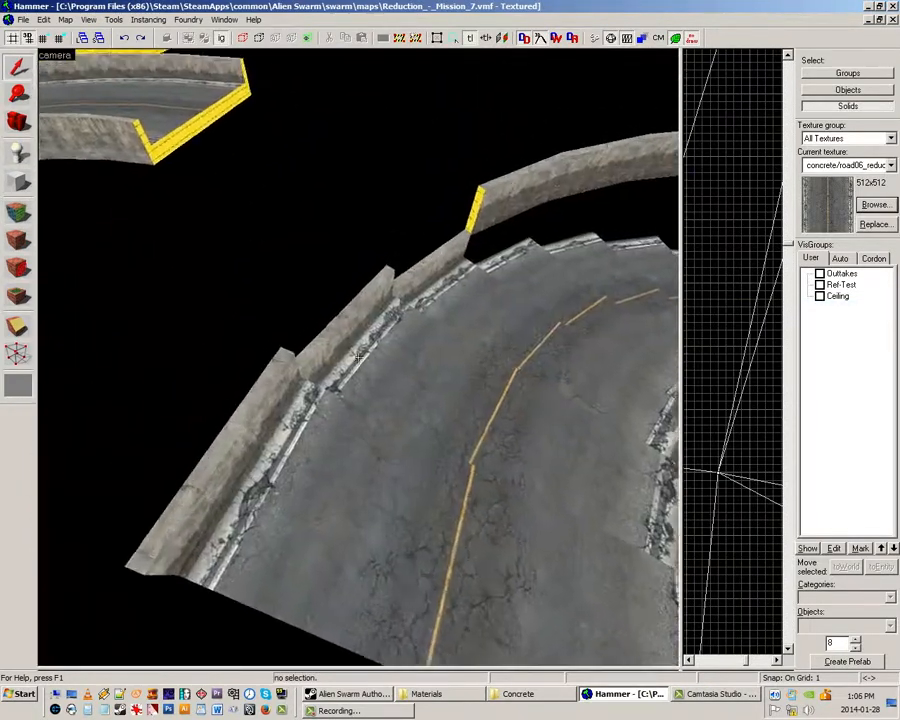
key(w)
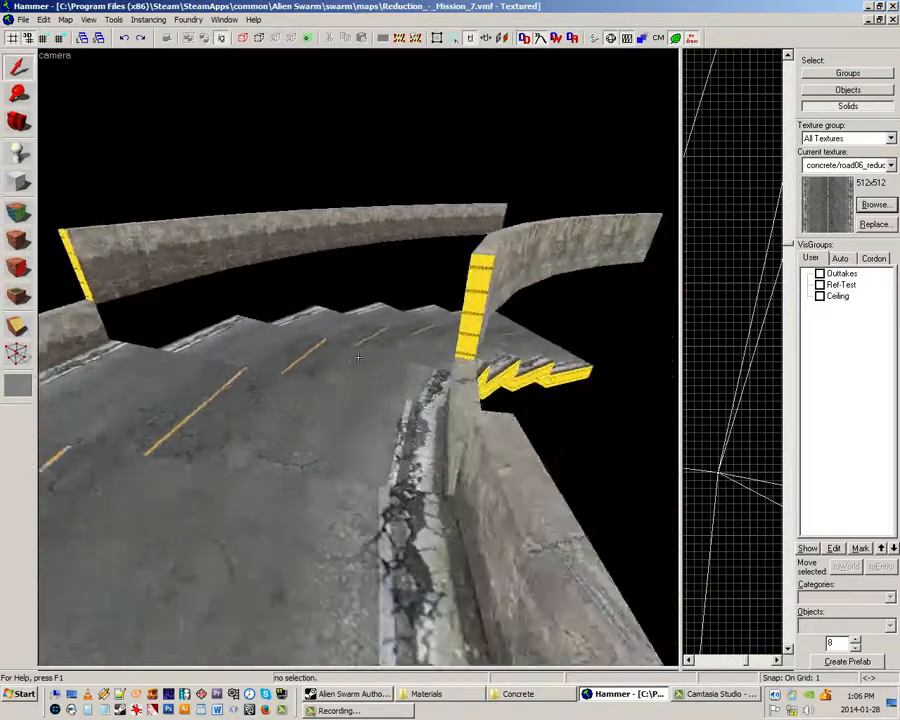
key(d)
key(w)
key(z)
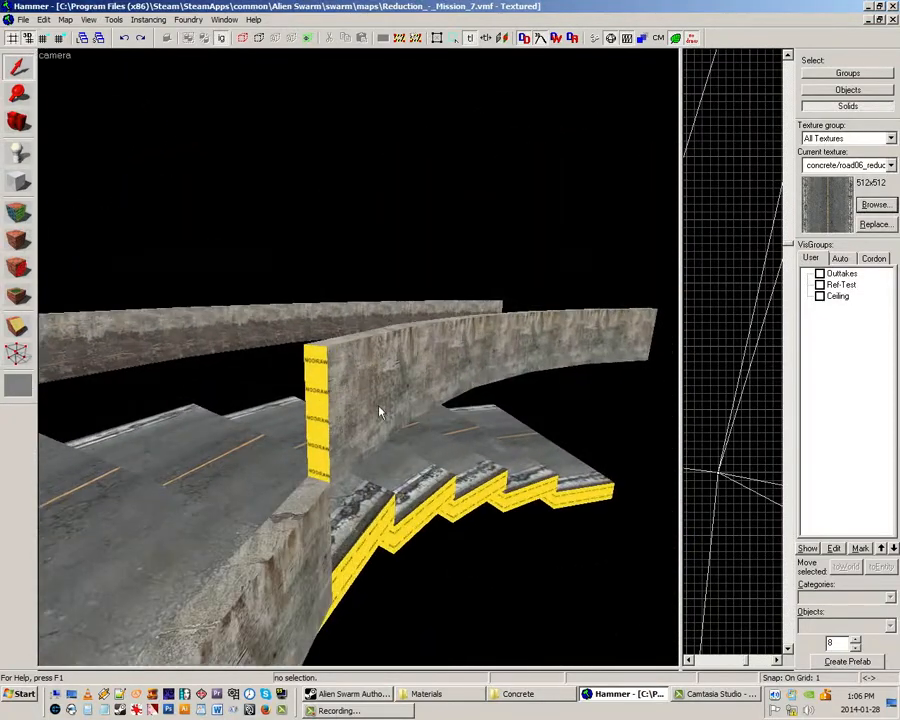
click(381, 412)
key(z)
key(w)
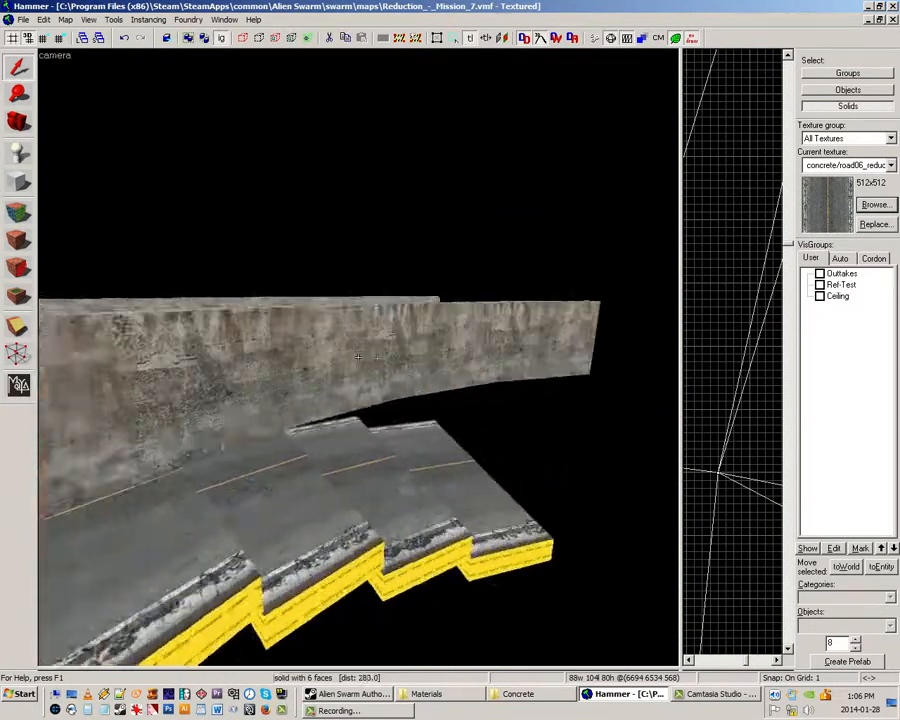
key(d)
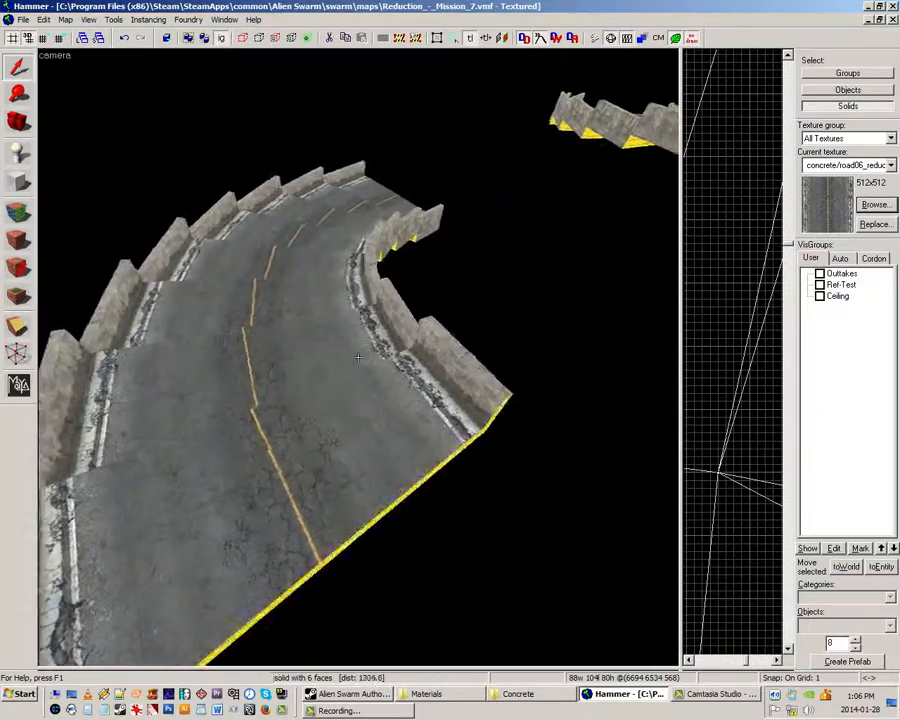
Select successive triangular road pieces along the other, already split curved road to examine how its segments are divided.
key(w)
key(z)
click(366, 366)
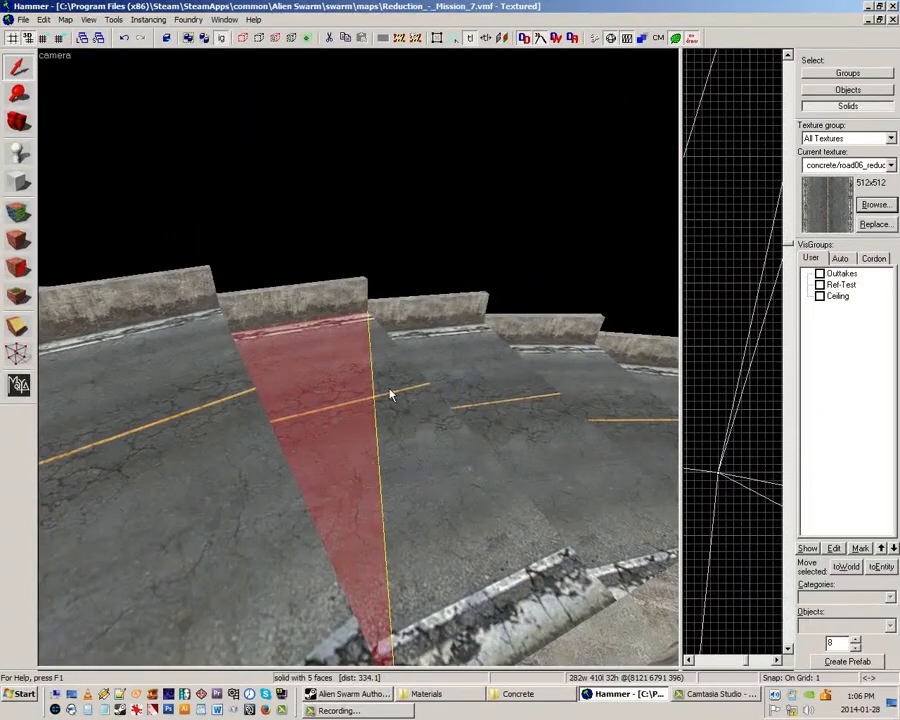
click(421, 385)
click(456, 376)
click(540, 421)
key(z)
key(d)
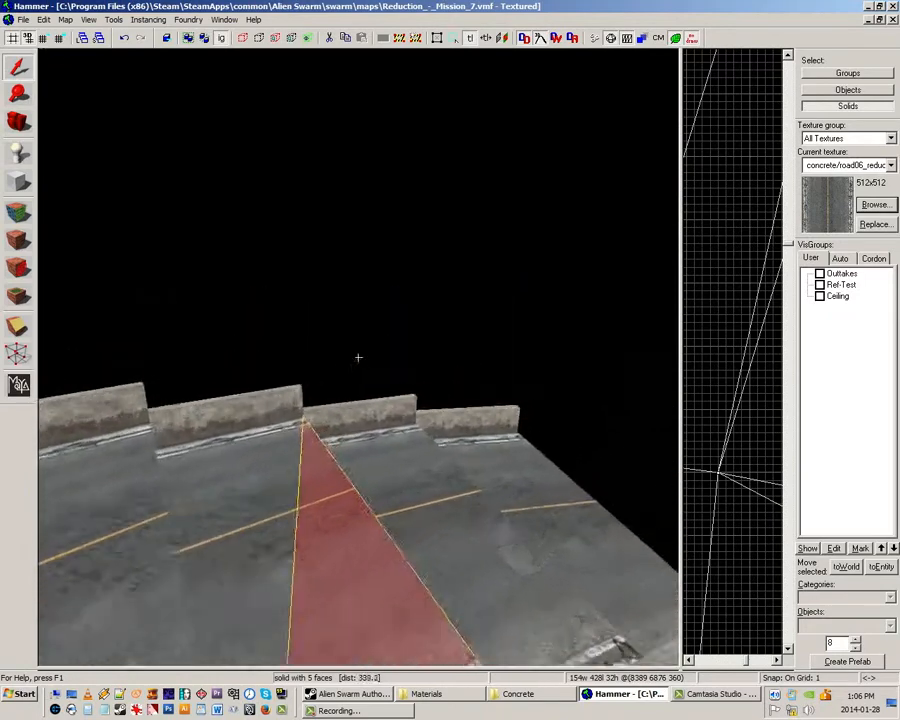
key(z)
click(358, 397)
click(457, 435)
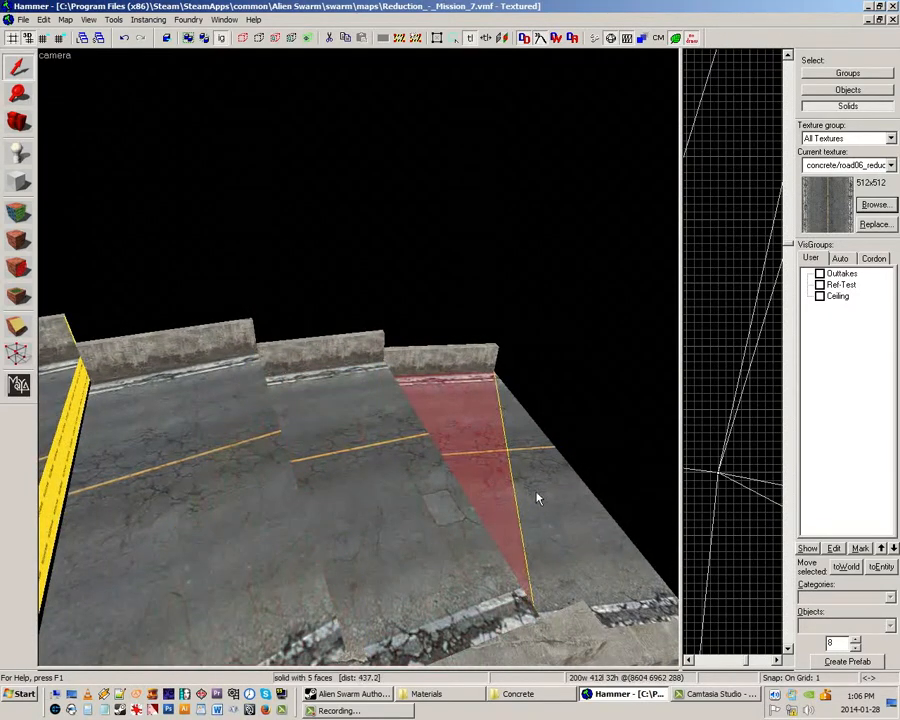
Examine the split curve's far end from above, checking its triangular road pieces and a divided wall piece.
key(z)
key(z)
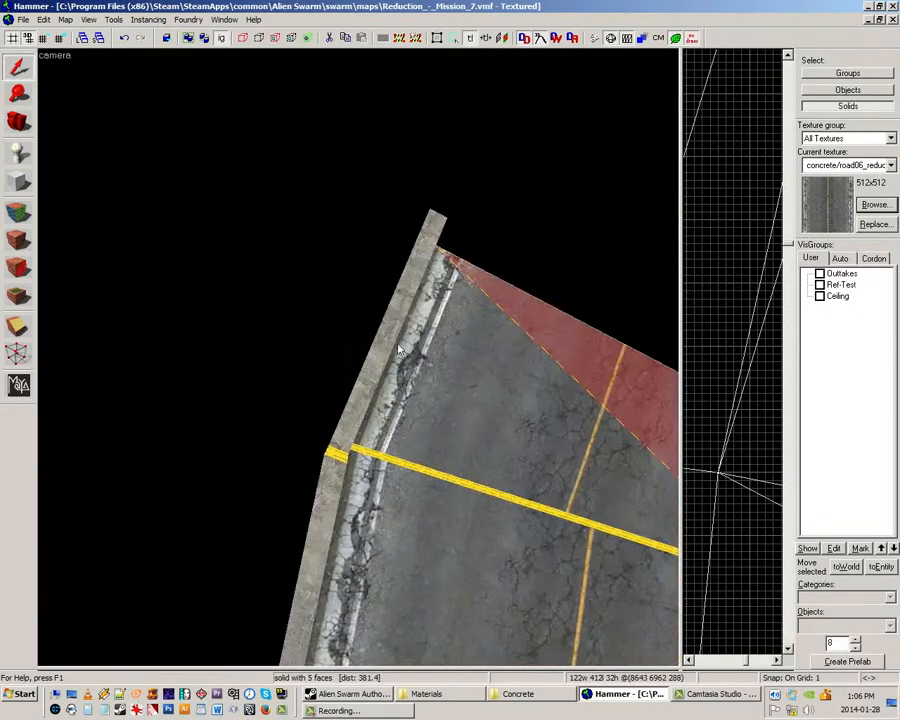
key(z)
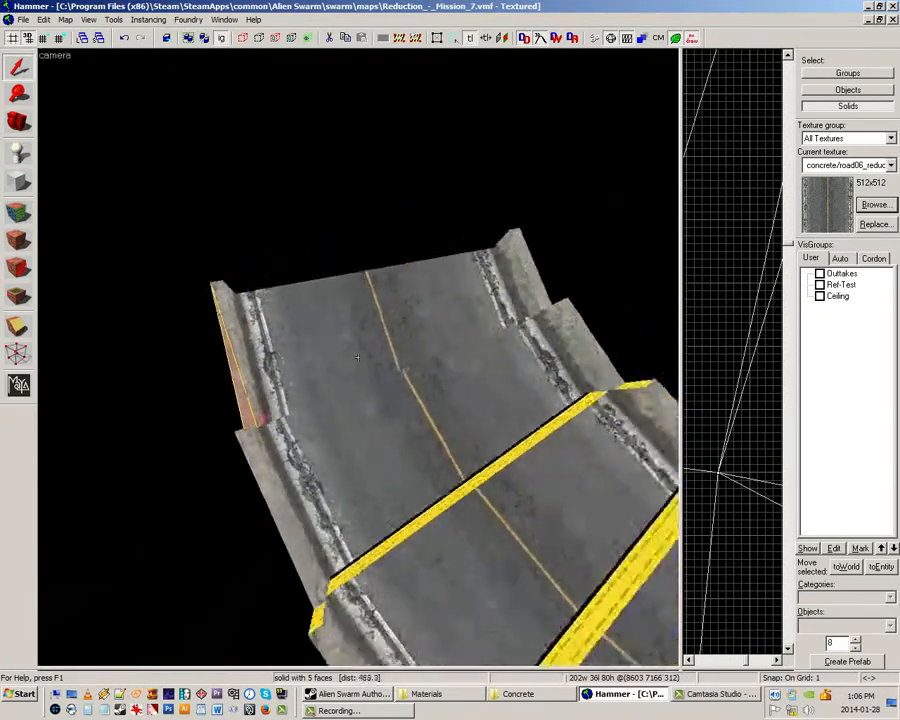
key(w)
click(355, 372)
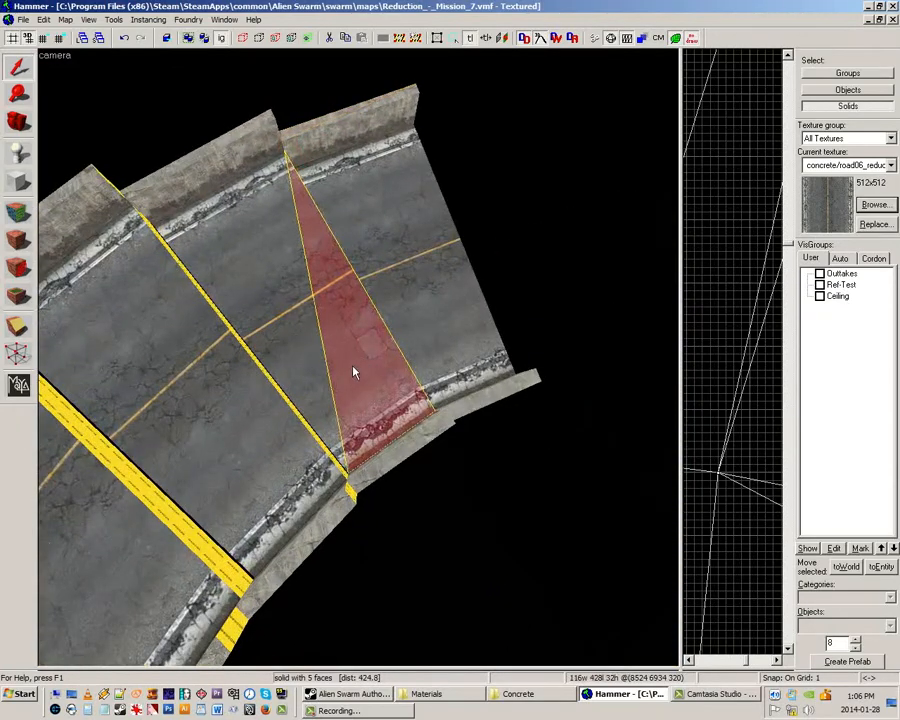
click(237, 385)
click(156, 382)
key(z)
key(s)
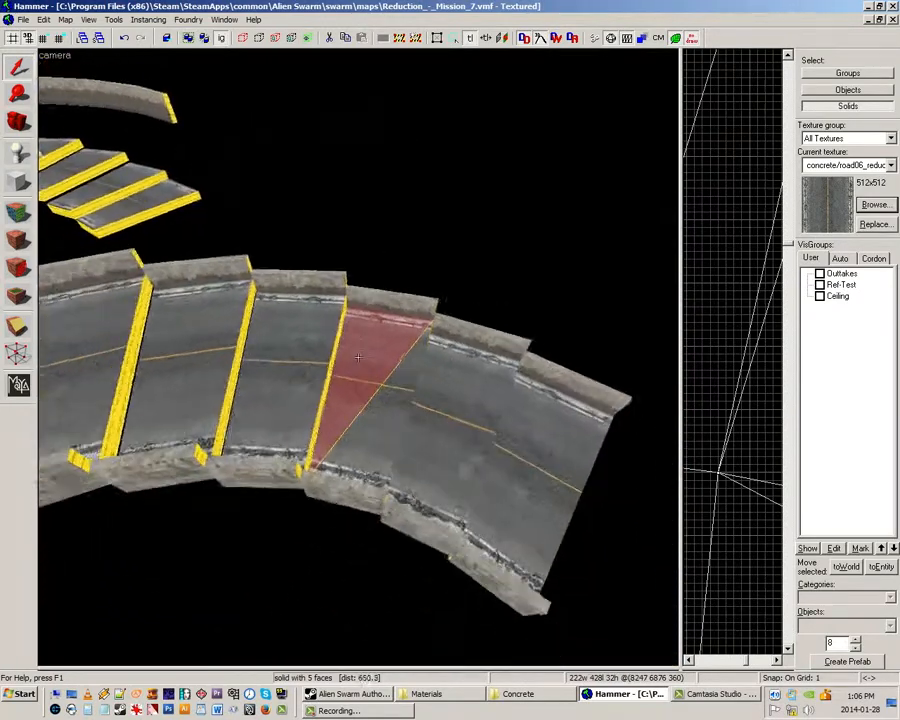
key(a)
key(s)
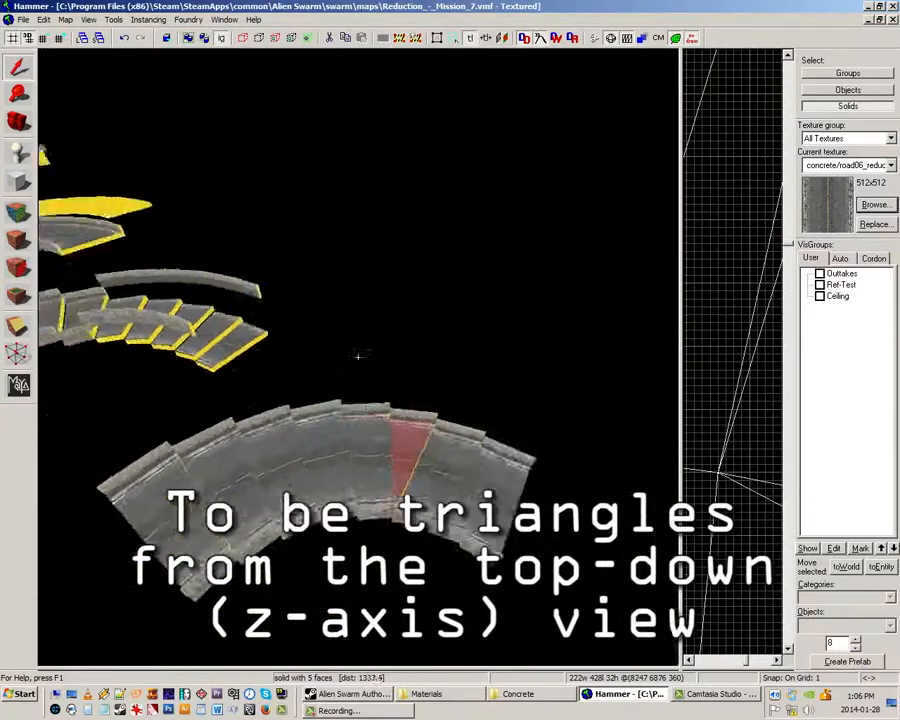
On the stepped road, open an unsplit four-sided segment for vertex manipulation and select the upper and lower edges facing the next lower segment.
key(w)
key(w)
key(z)
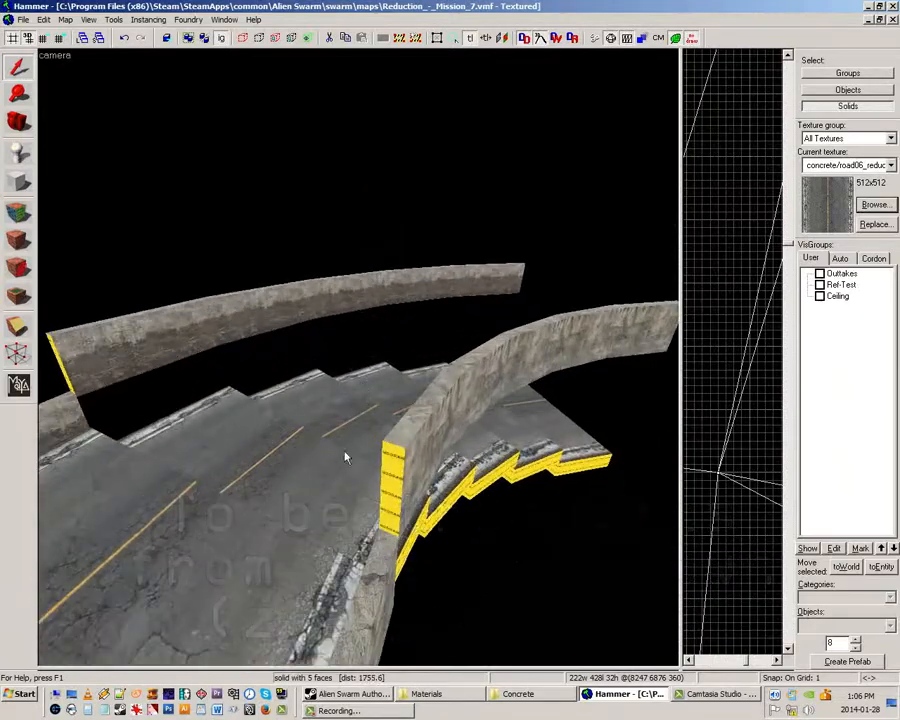
click(335, 475)
key(z)
key(w)
key(z)
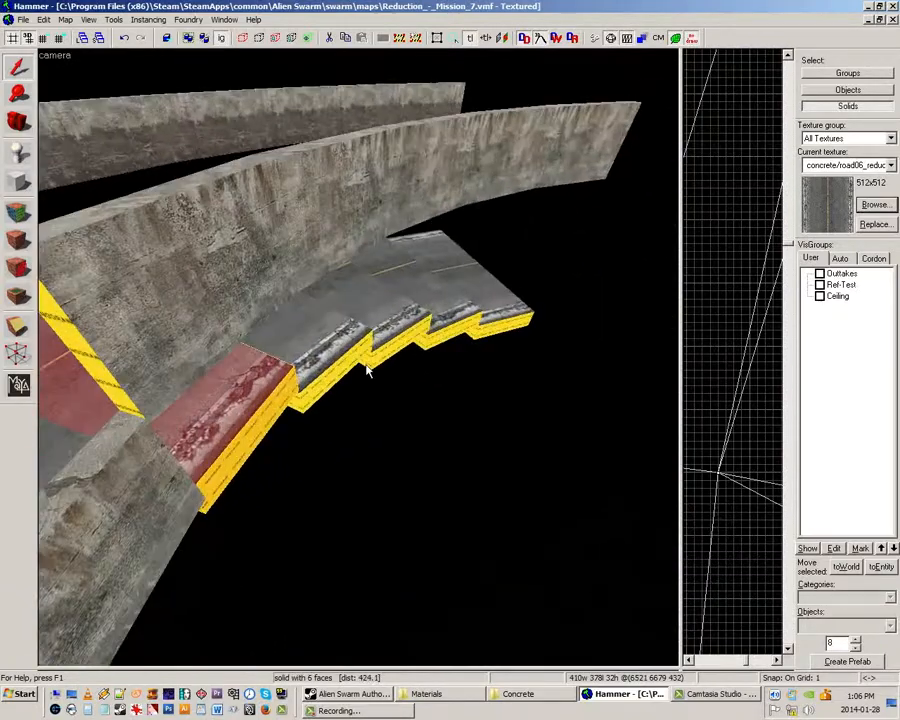
click(18, 354)
key(z)
key(w)
key(z)
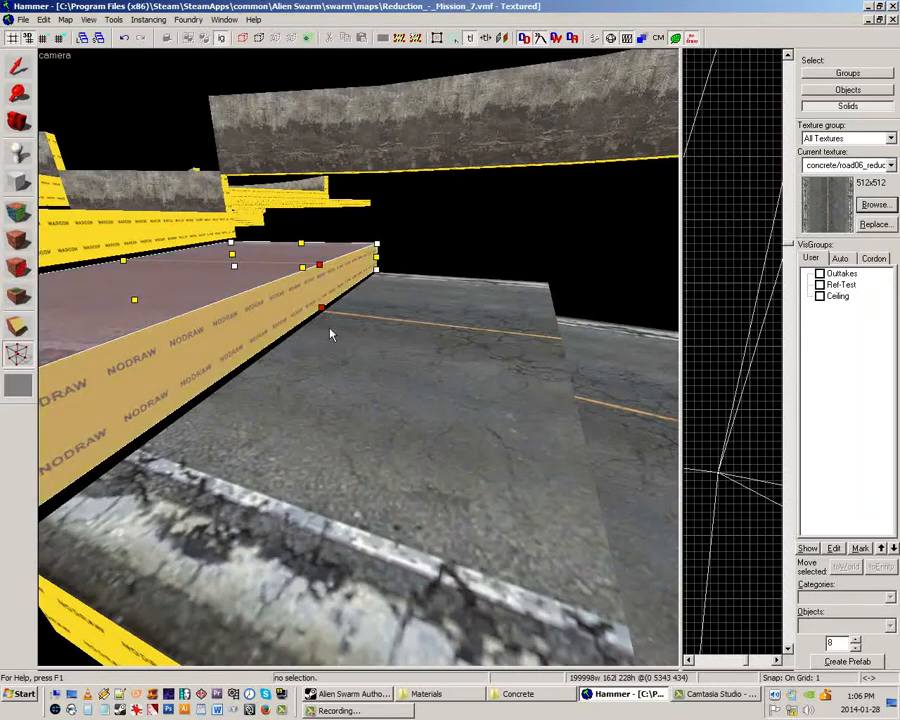
Set the grid to 4 and lower the selected end edges to meet the next segment's surface, then leave vertex editing.
key(bracketright)
key(bracketright)
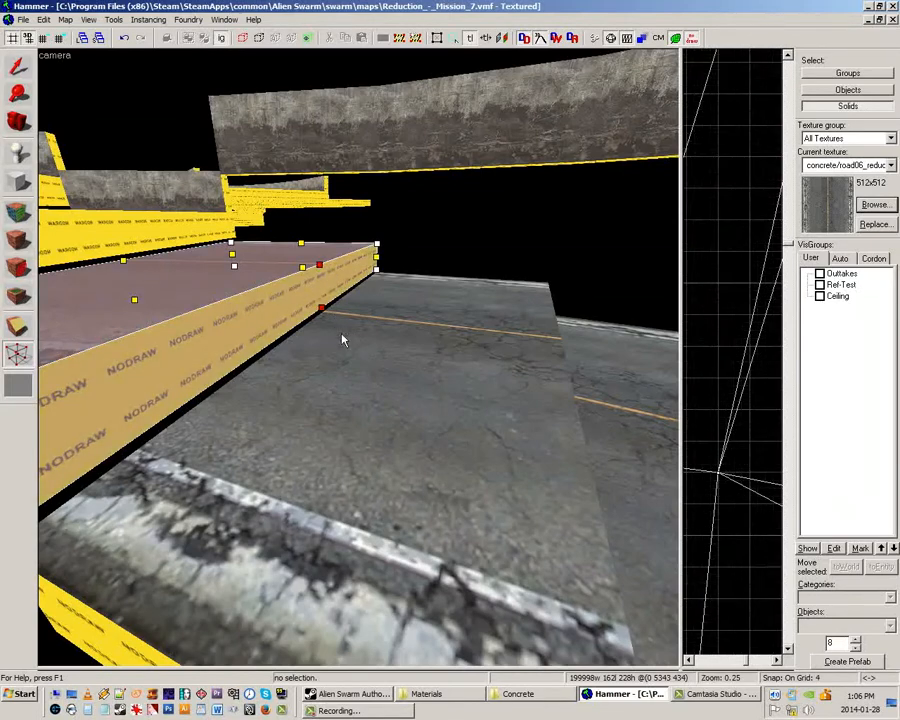
key(z)
key(w)
key(s)
key(z)
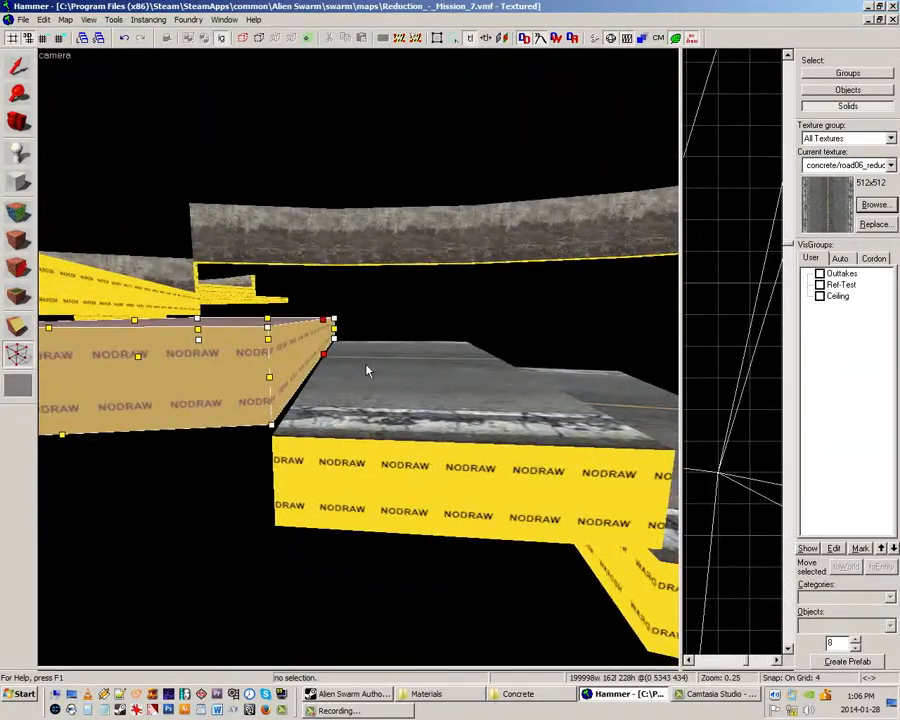
key(Down)
key(Down)
key(Down)
key(Down)
key(Down)
key(Down)
key(Down)
key(Down)
key(Down)
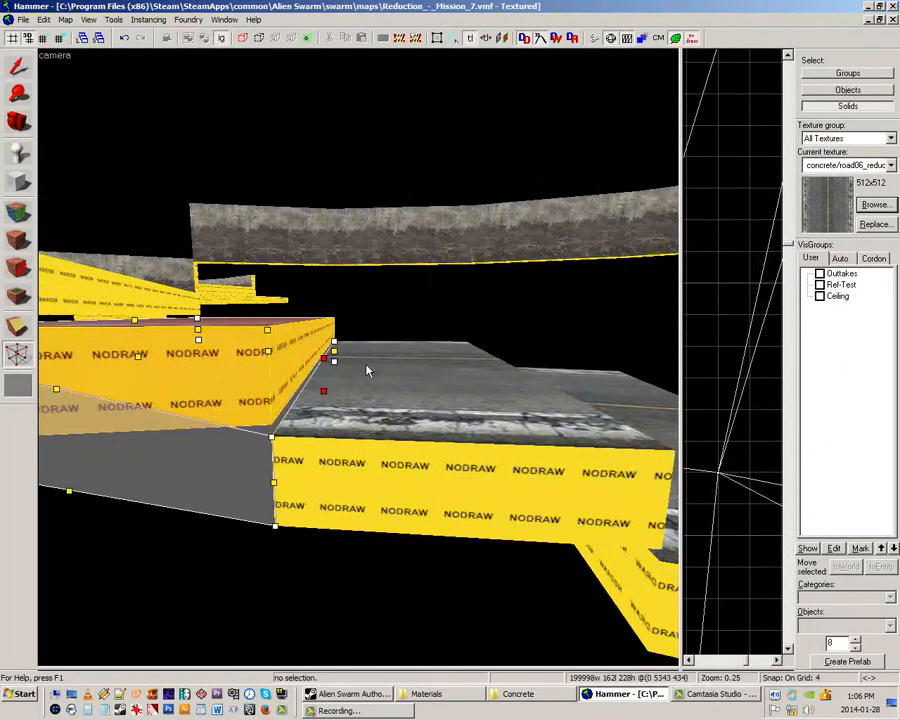
key(shift+s)
key(Escape)
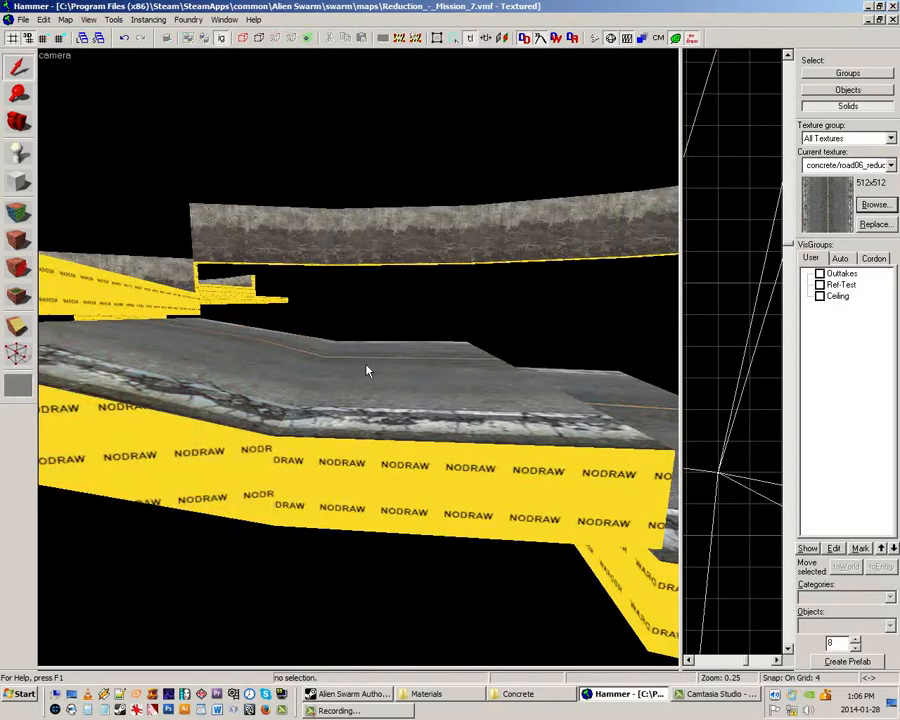
Select the lowered four-sided road segment and examine its surface and joints with the neighbouring segments from several angles.
key(z)
key(w)
key(z)
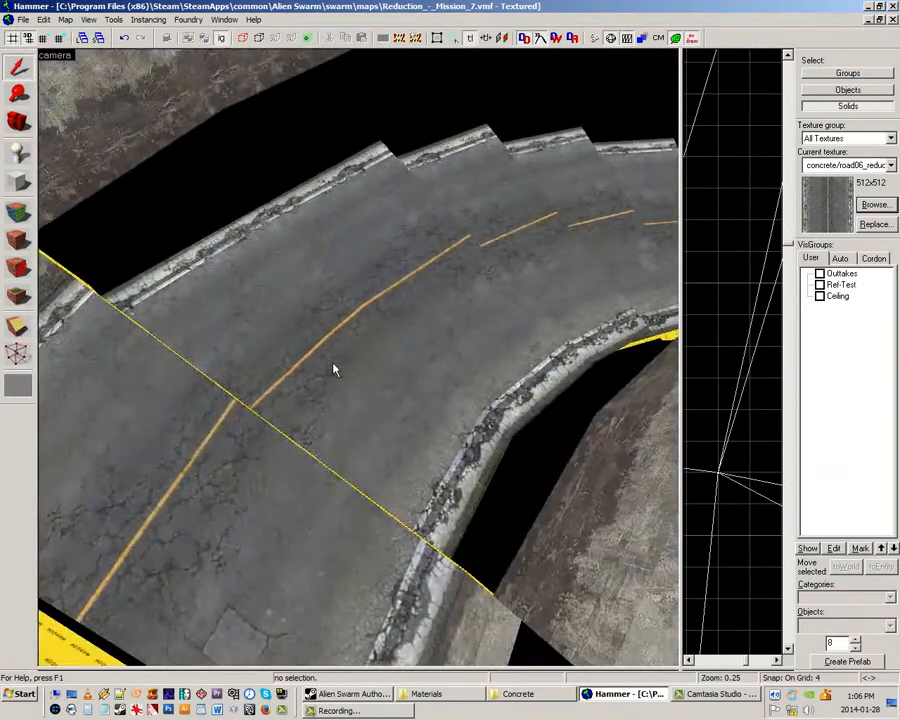
click(327, 368)
key(z)
key(w)
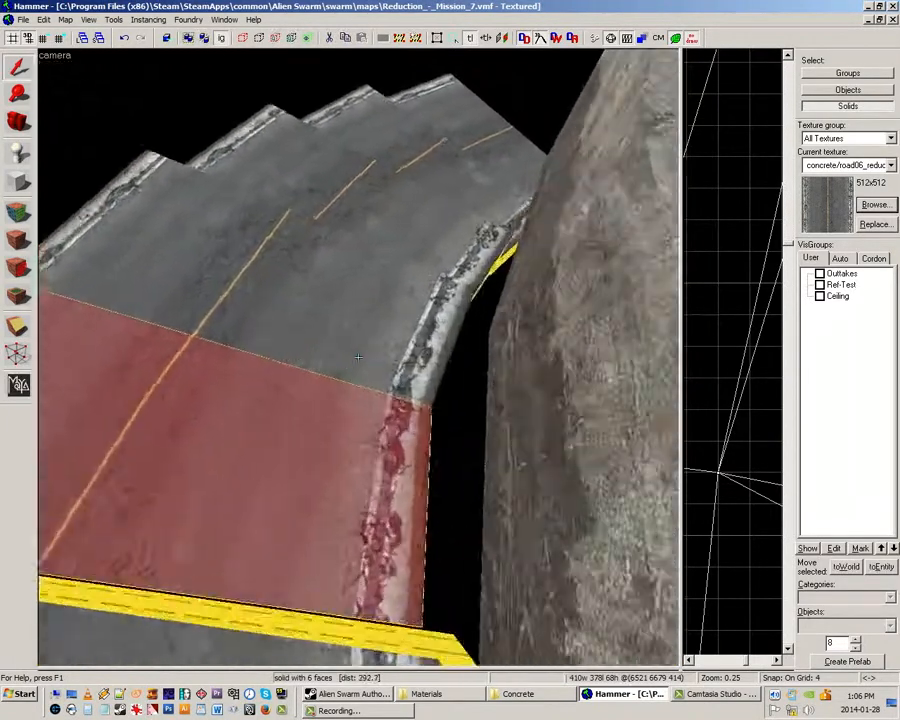
key(z)
key(z)
key(w)
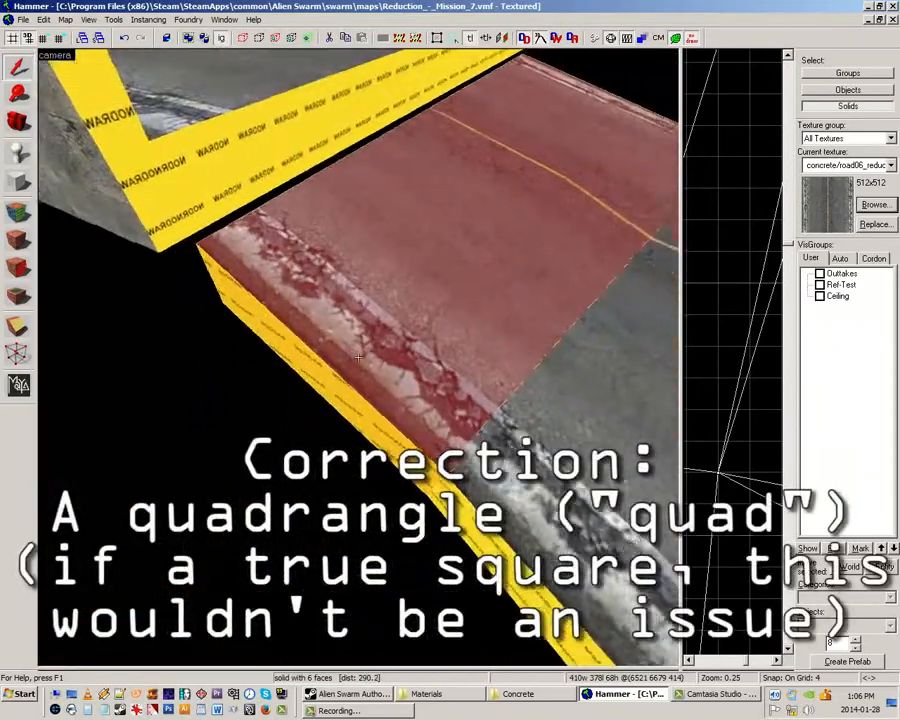
key(s)
key(z)
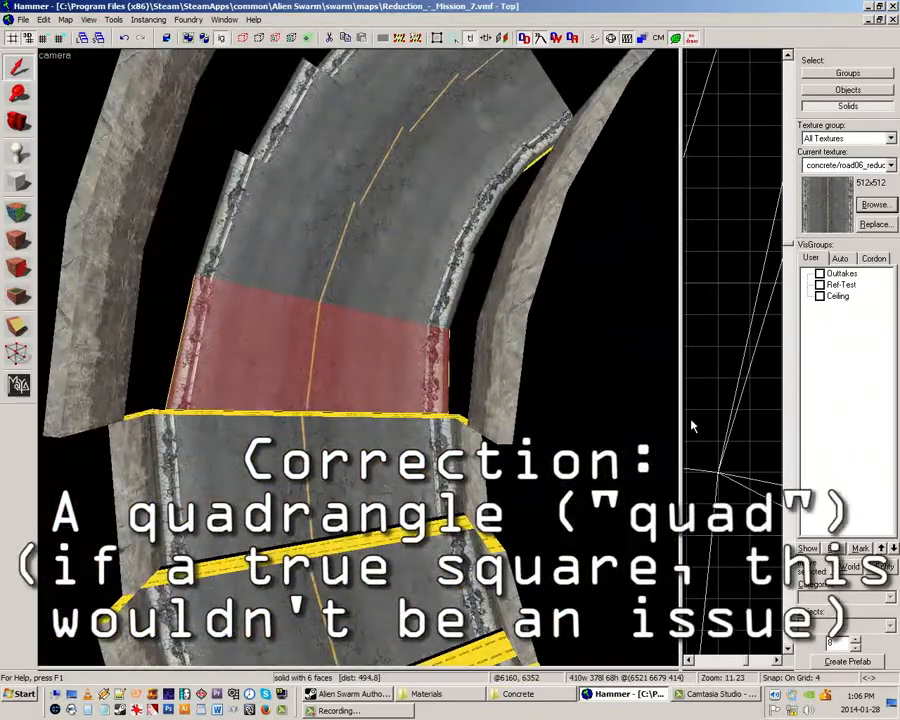
Enlarge the top view and inspect the selected segment's corner where its edges meet the adjoining wall outlines.
drag(690, 424, 358, 410)
scroll(478, 271, down, 13)
scroll(412, 130, up, 11)
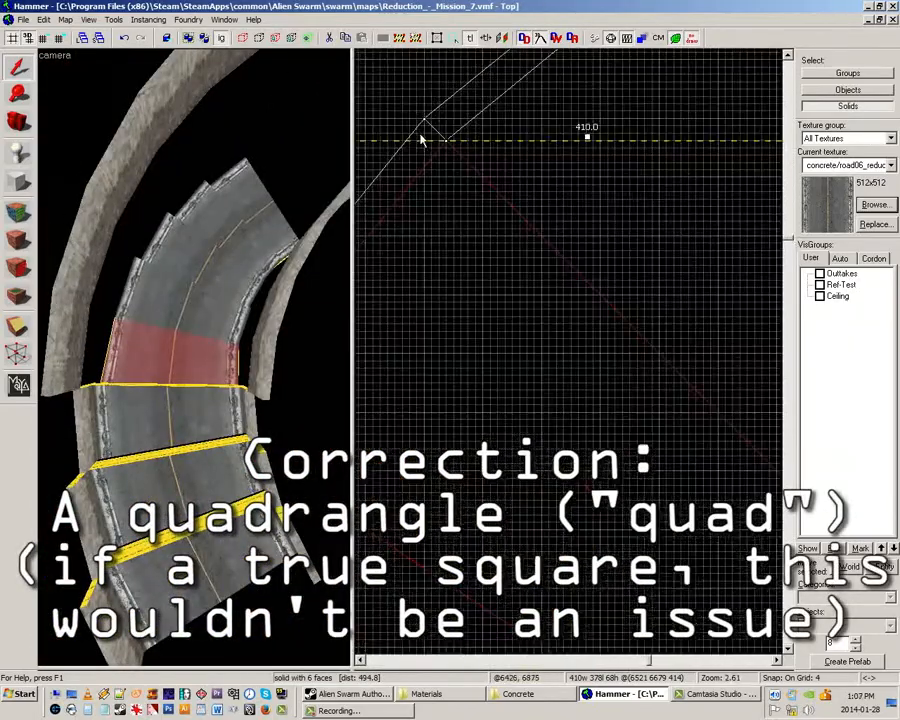
scroll(496, 205, up, 5)
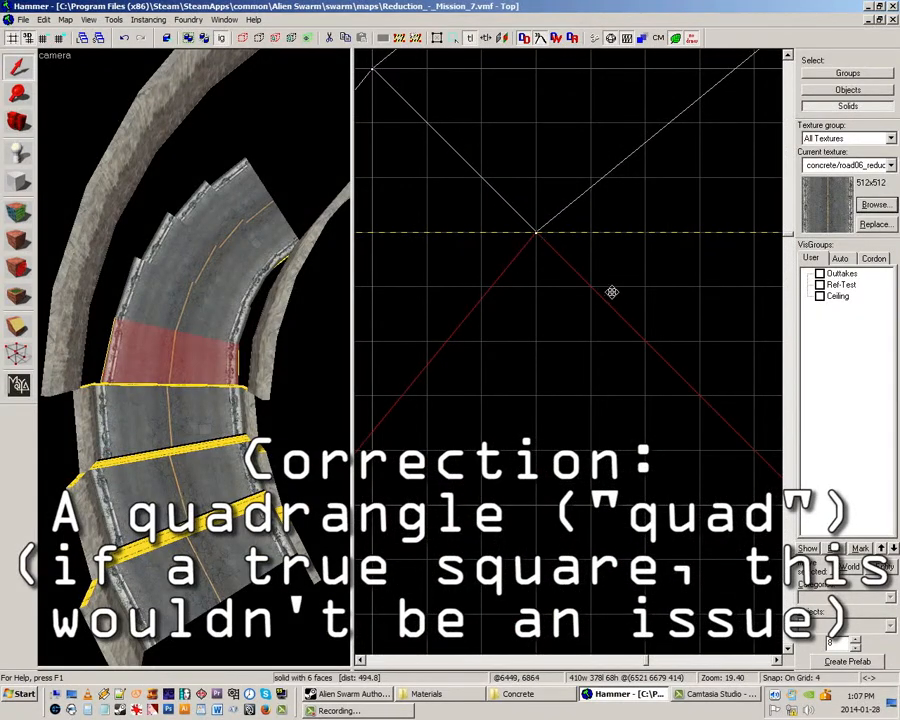
scroll(575, 330, down, 2)
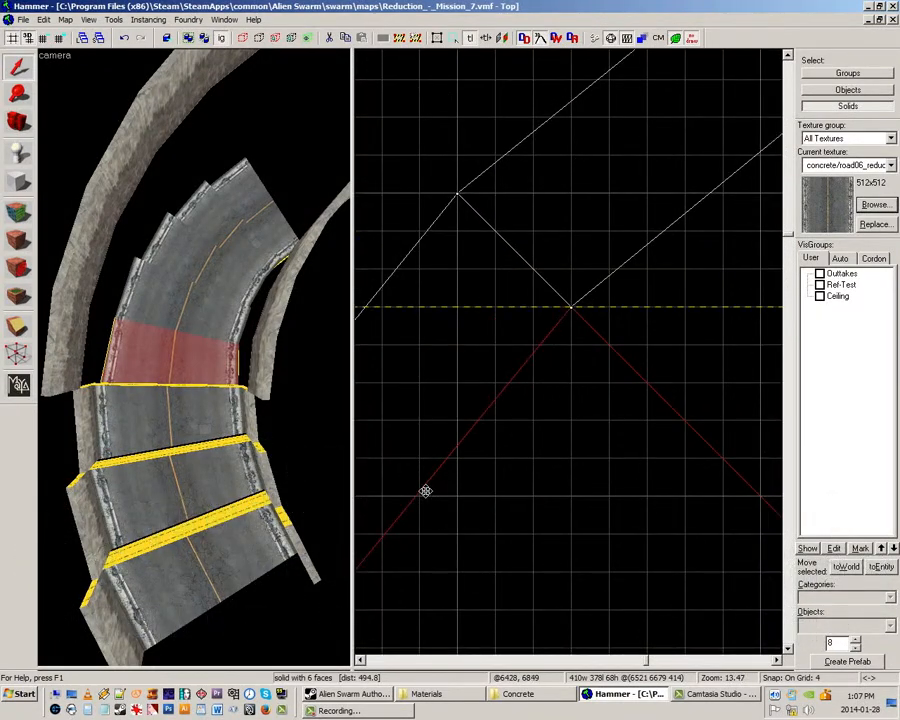
drag(364, 360, 660, 363)
scroll(350, 357, up, 3)
Examine the selected four-sided segment's top and side faces up close along the joint with the next lower segment.
key(w)
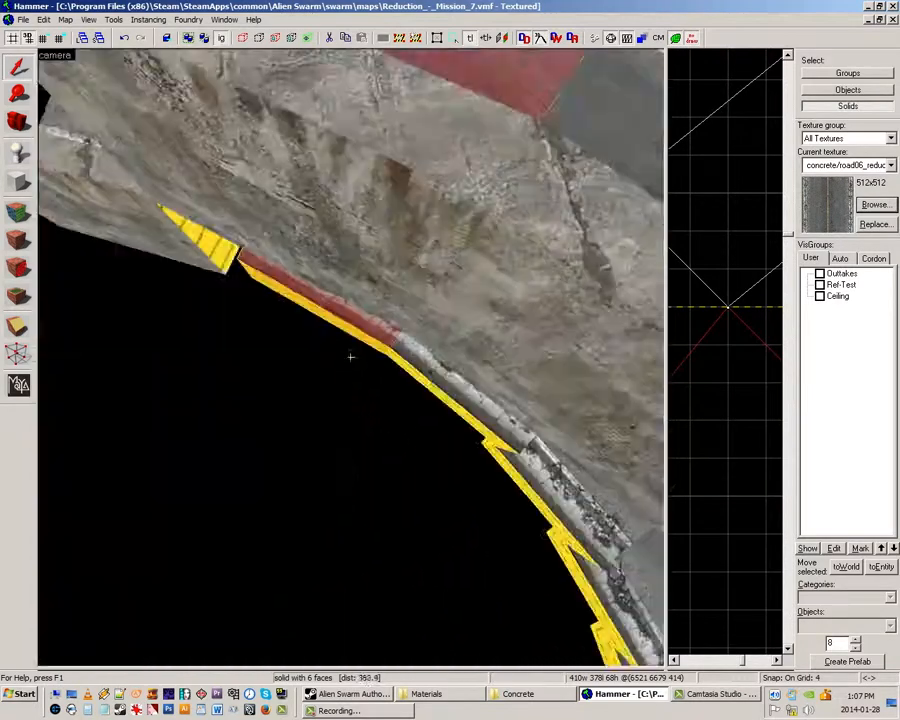
key(w)
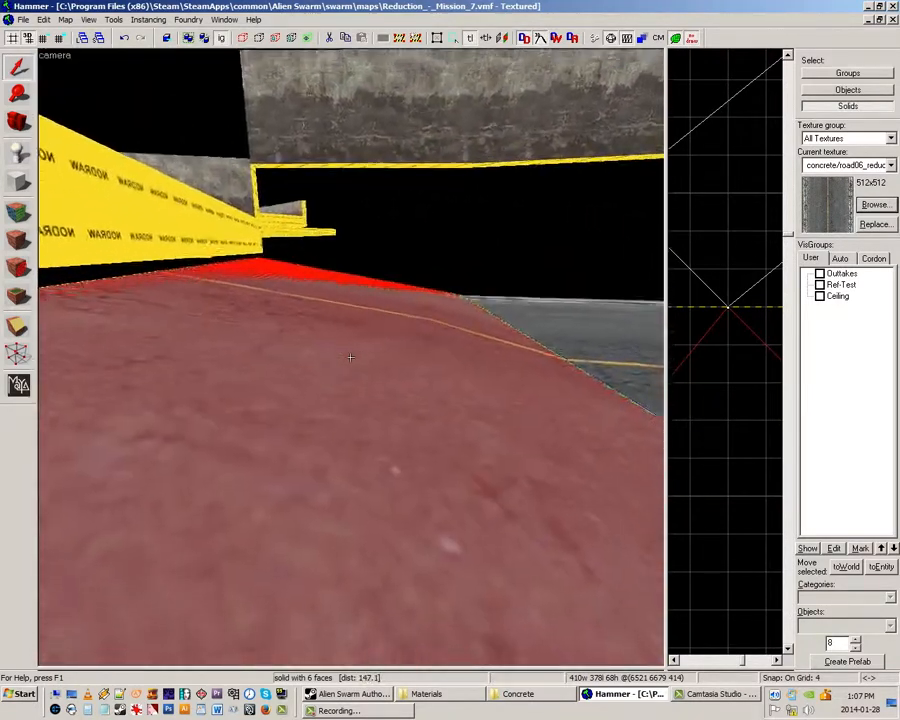
key(s)
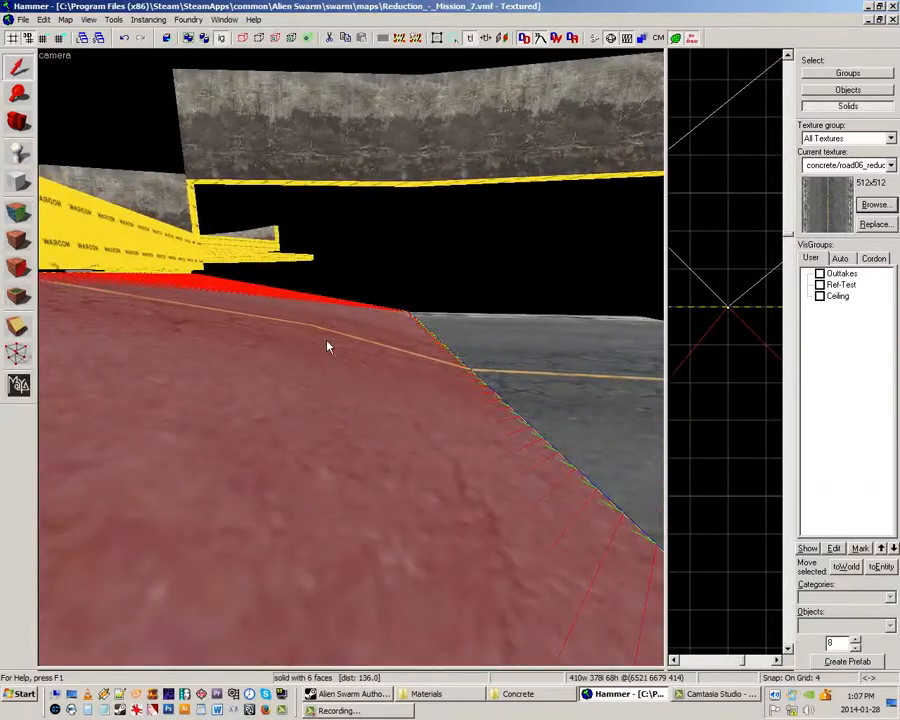
key(z)
key(s)
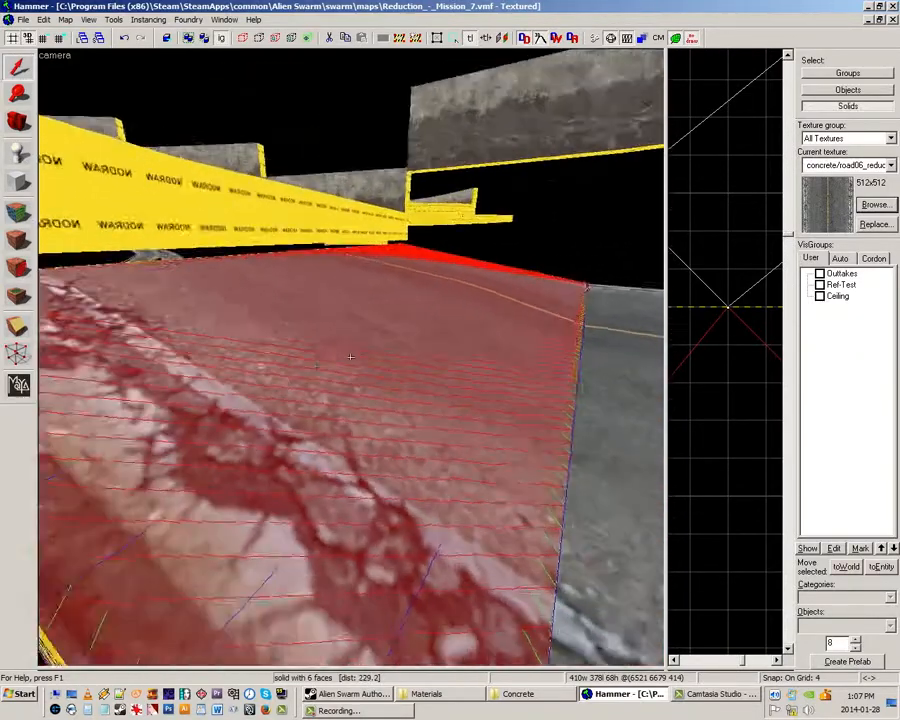
key(z)
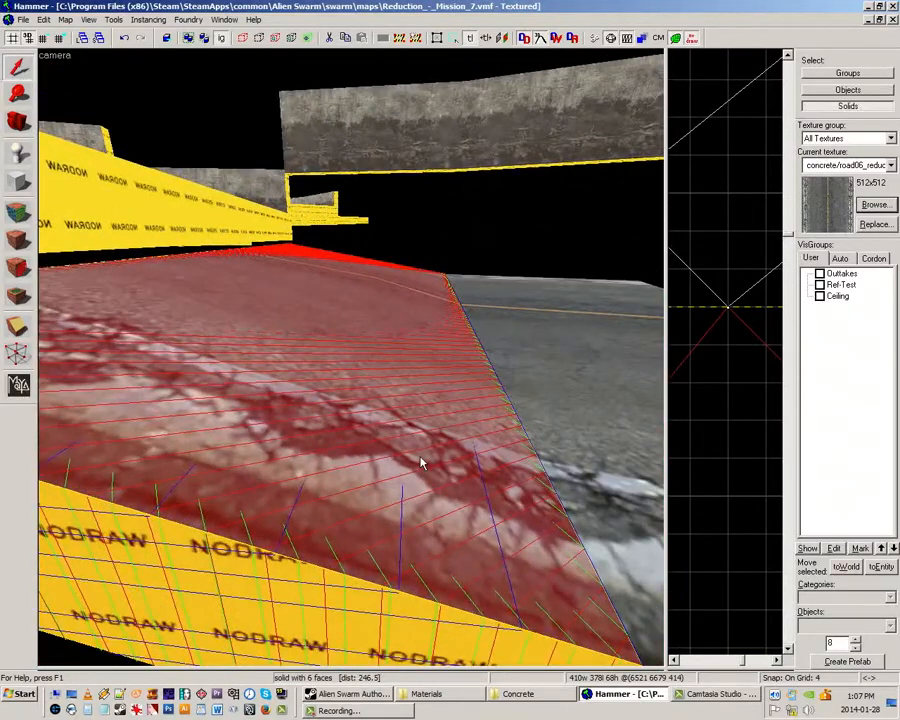
key(z)
key(s)
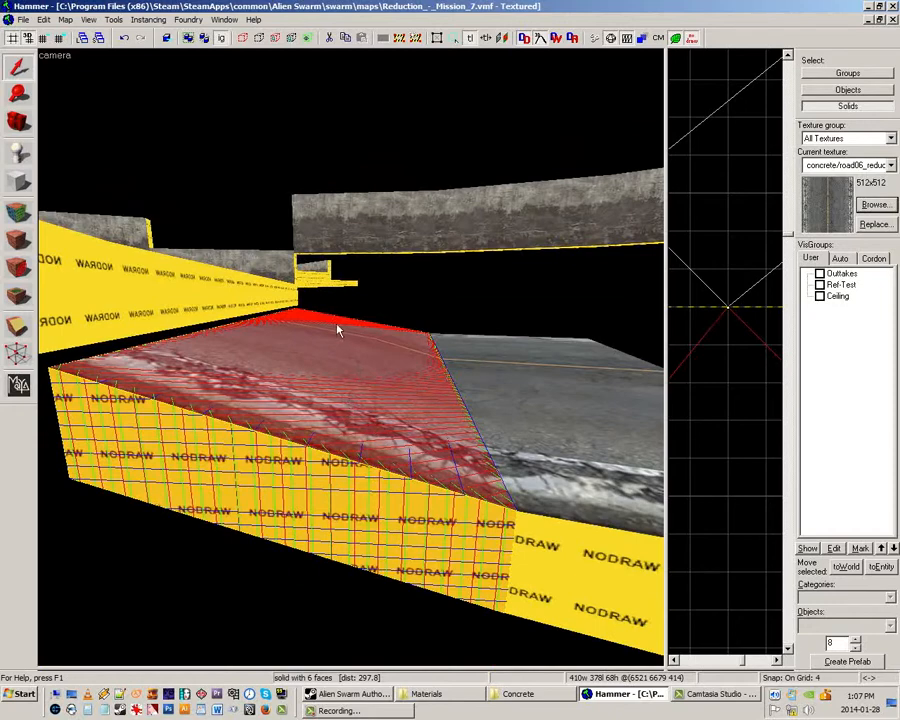
Deselect the four-sided segment and undo the lowering of its end edges.
key(Escape)
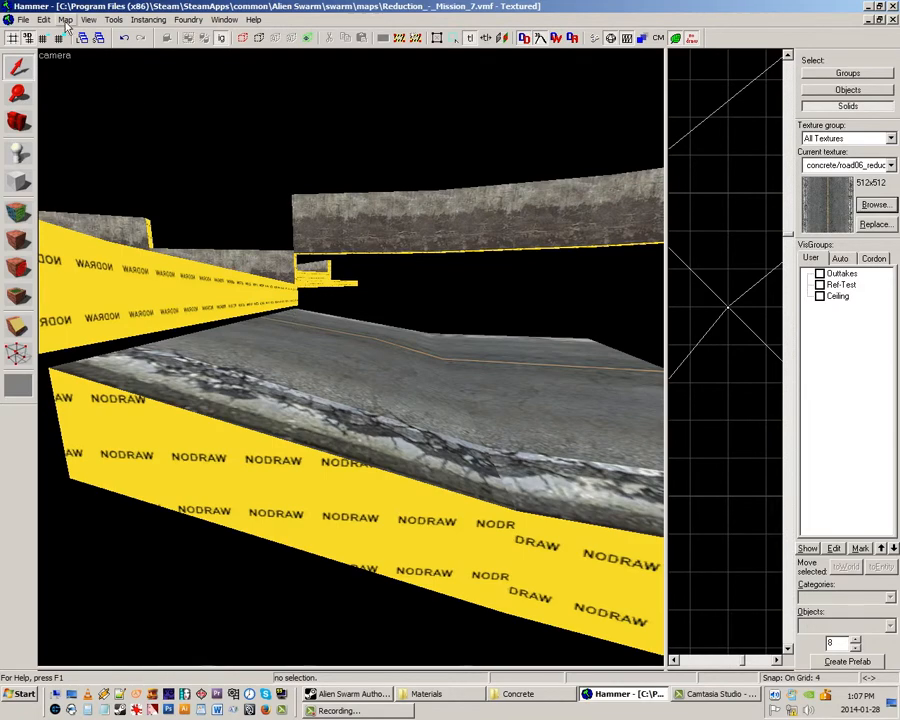
click(124, 39)
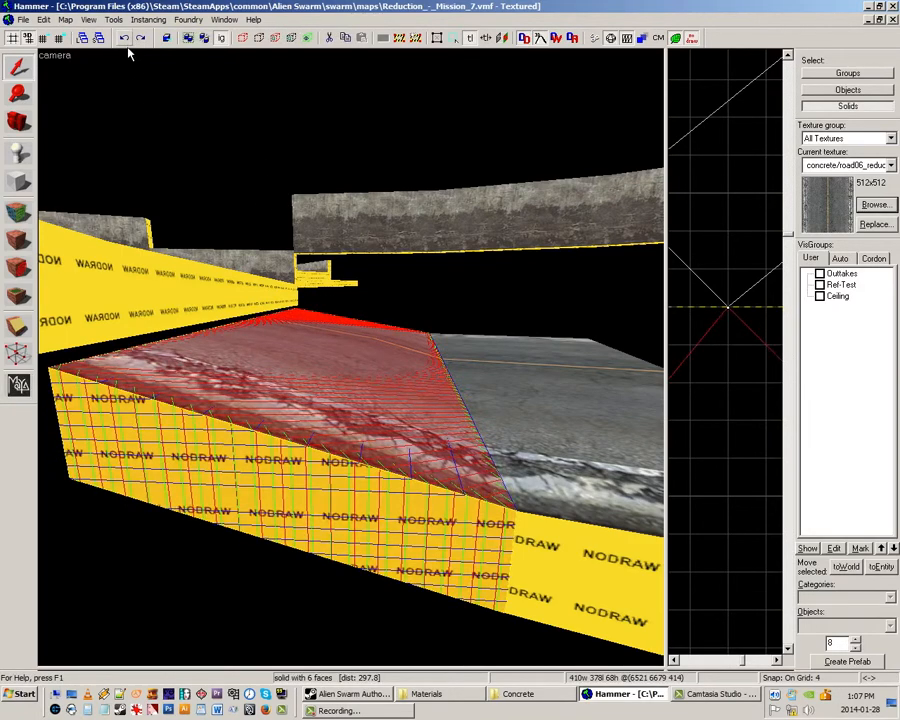
key(Escape)
key(ctrl+z)
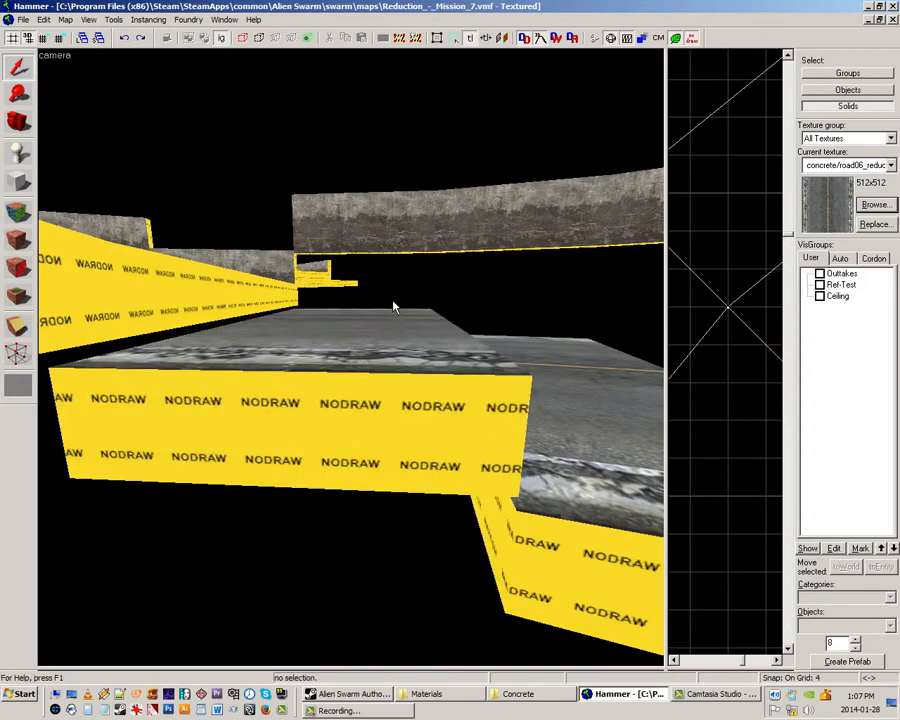
On the curve already split into triangular pieces, open a triangular road piece above the next lower segment for vertex manipulation.
key(z)
key(s)
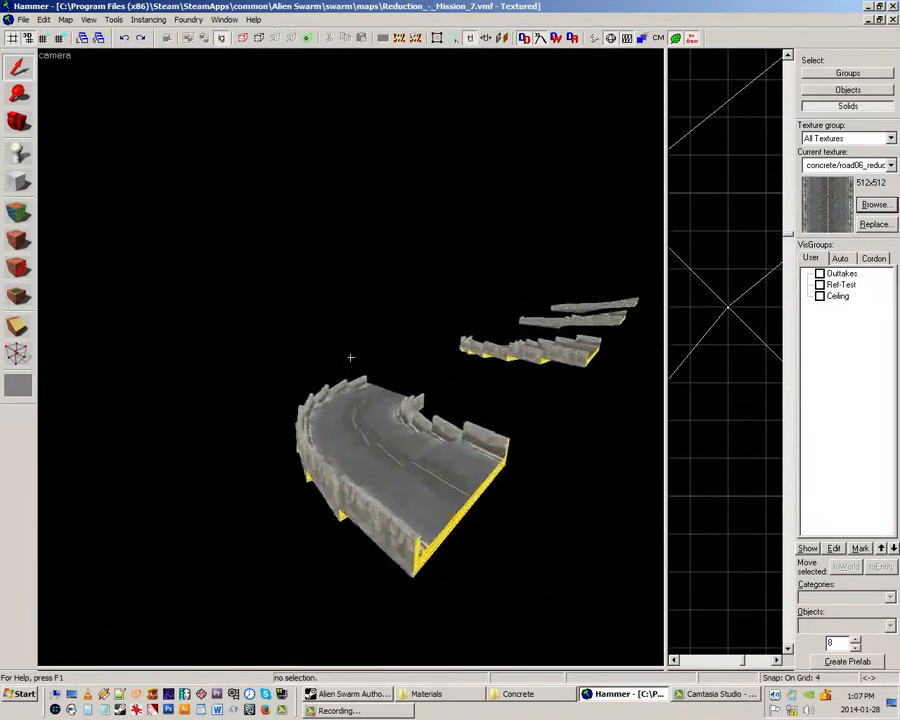
key(w)
click(350, 357)
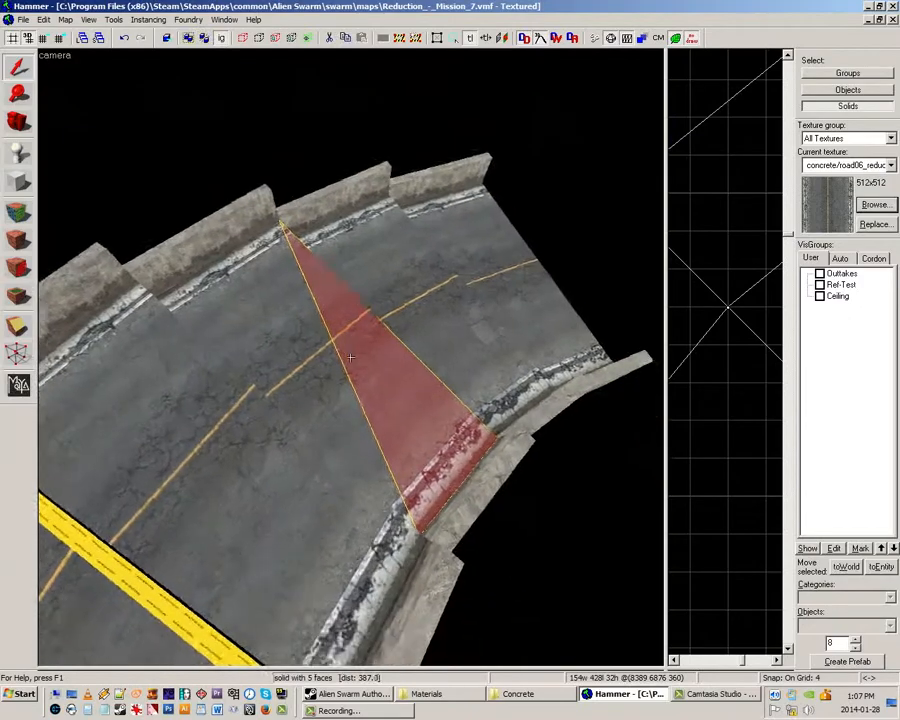
key(s)
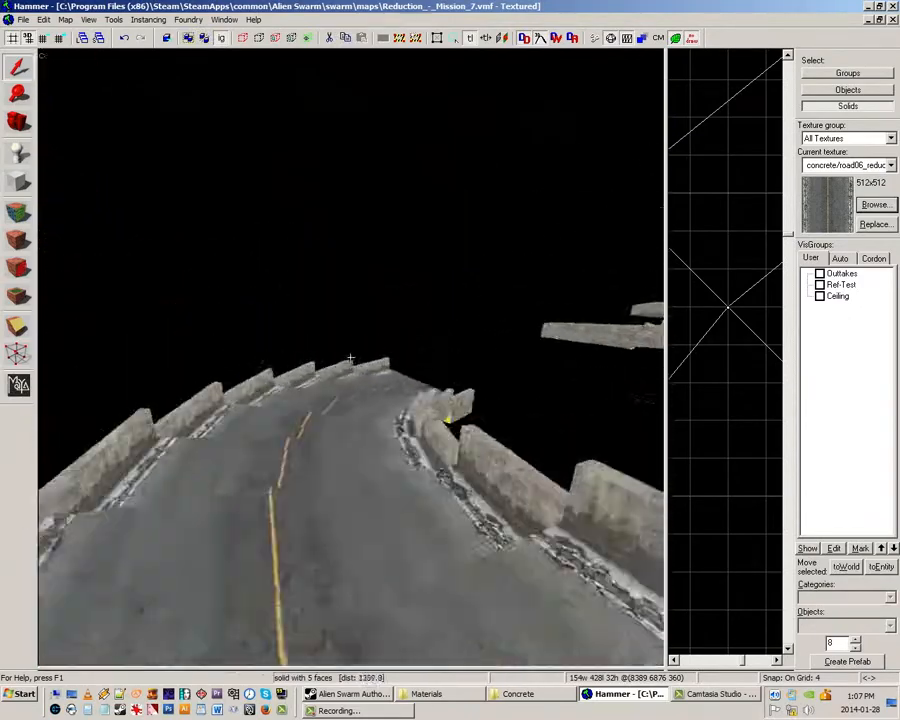
key(d)
key(a)
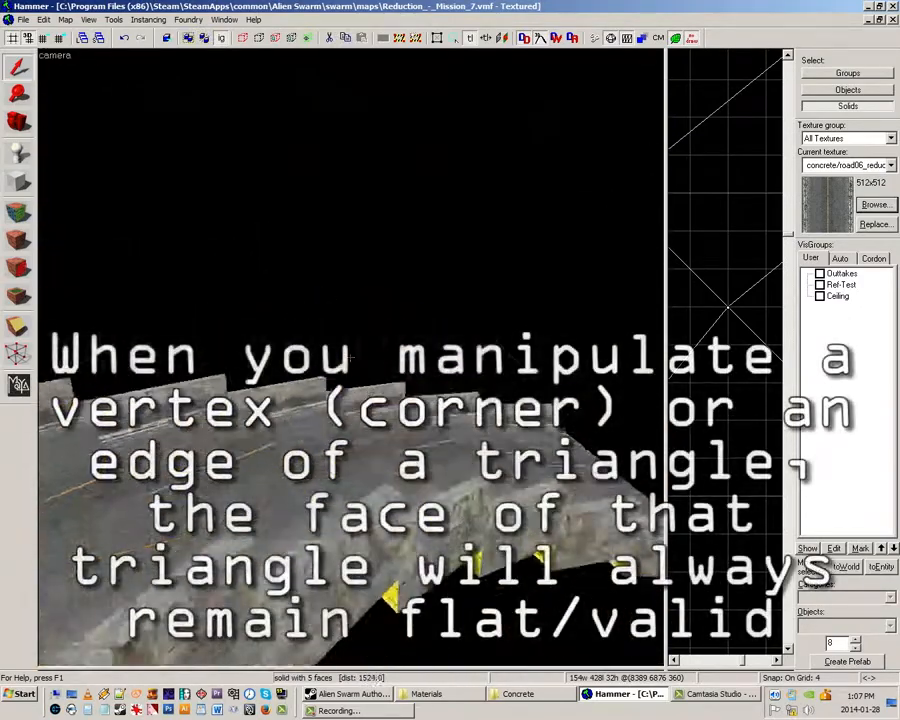
key(d)
key(w)
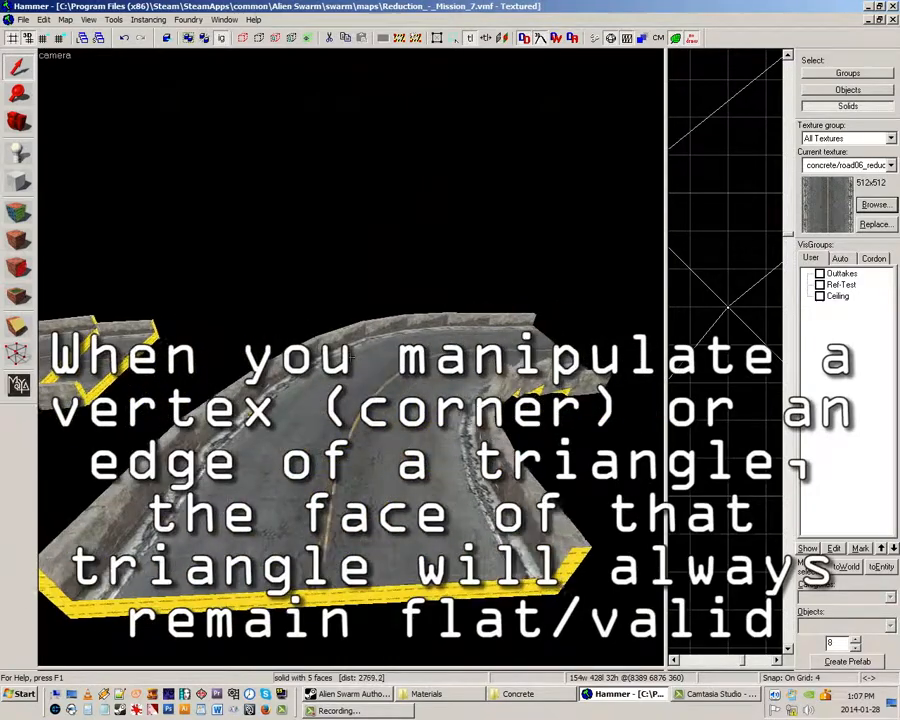
key(w)
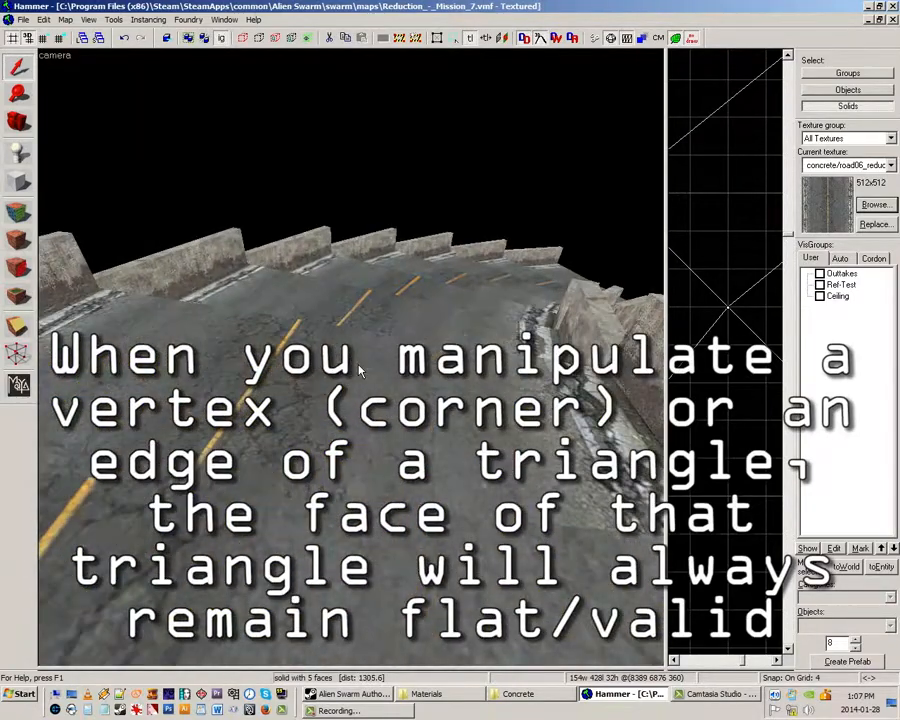
click(22, 357)
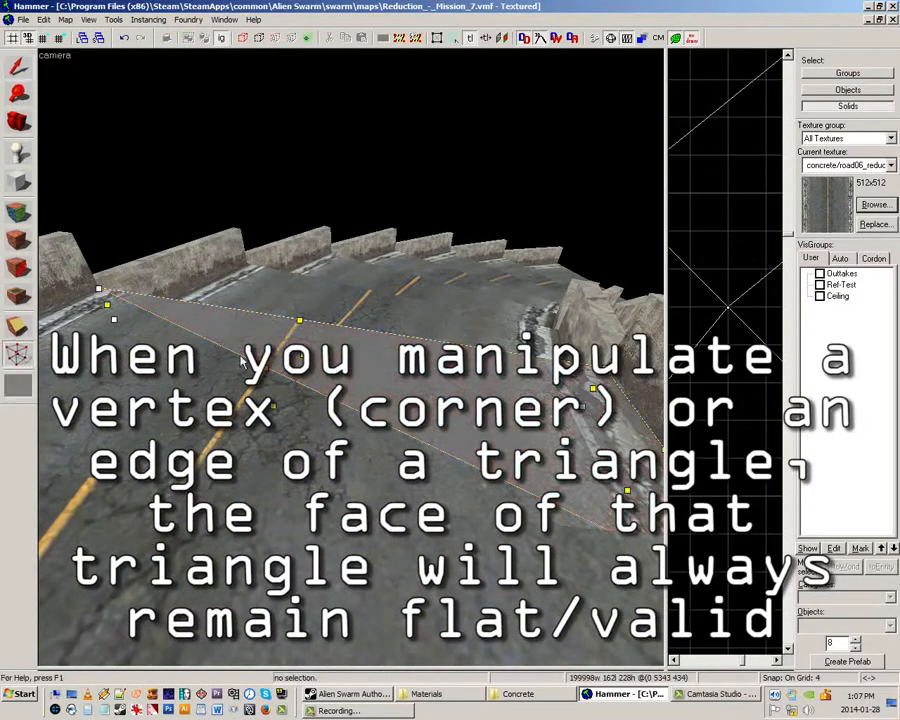
Select the triangular piece's upper and lower edges on the side facing the next lower road segment.
key(z)
key(w)
key(z)
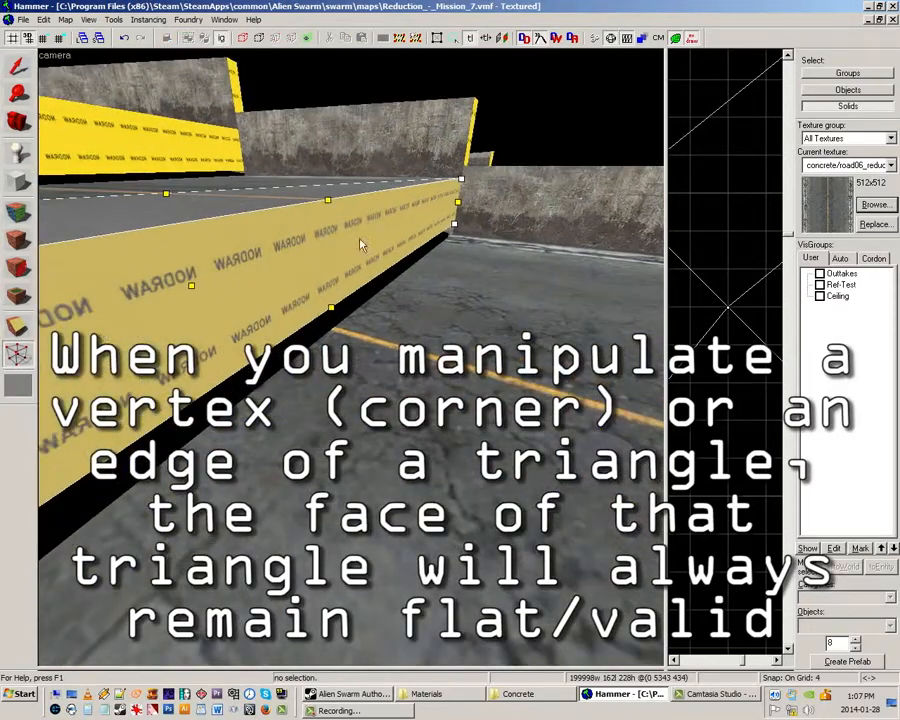
click(329, 202)
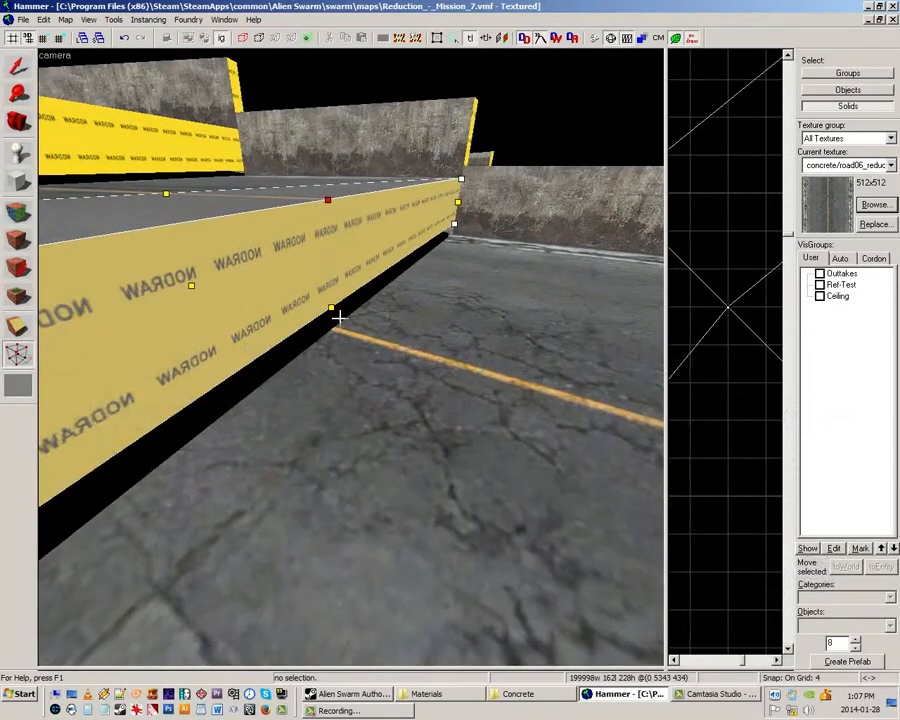
key(z)
key(s)
key(z)
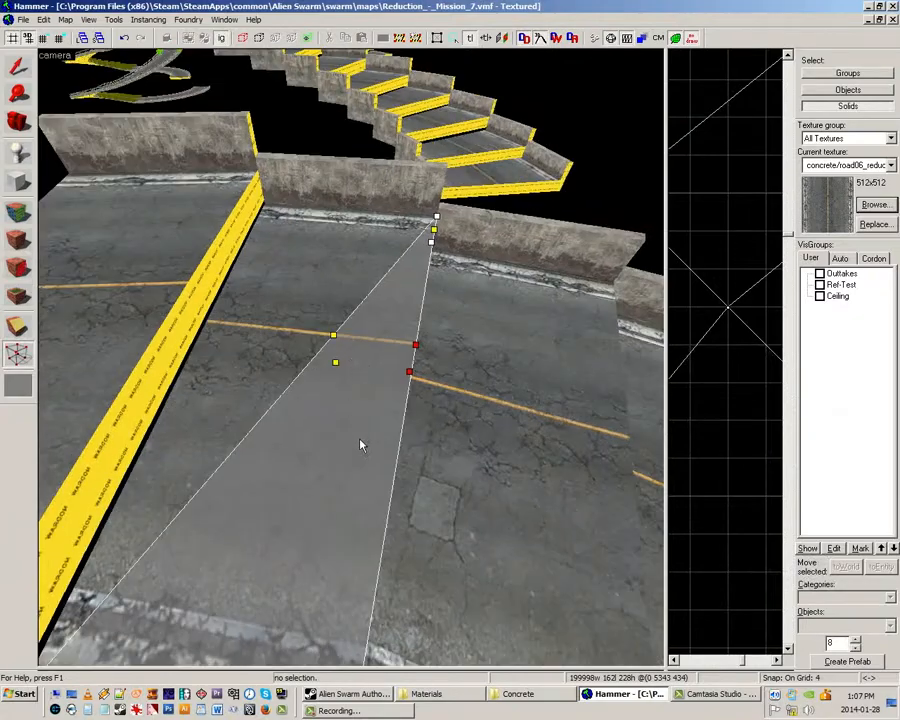
key(z)
key(w)
key(s)
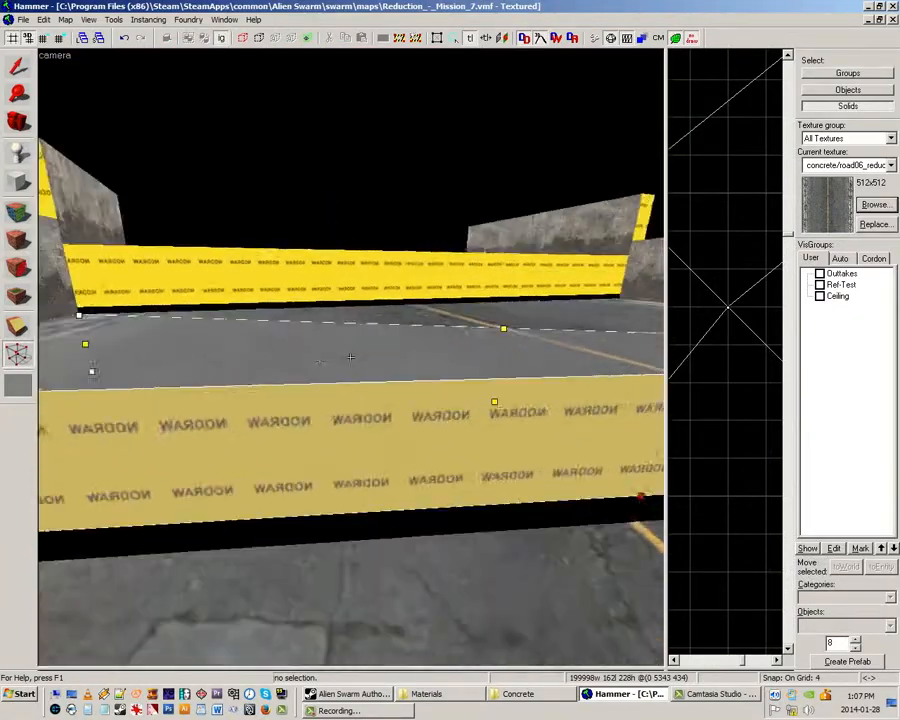
key(z)
key(z)
key(w)
key(s)
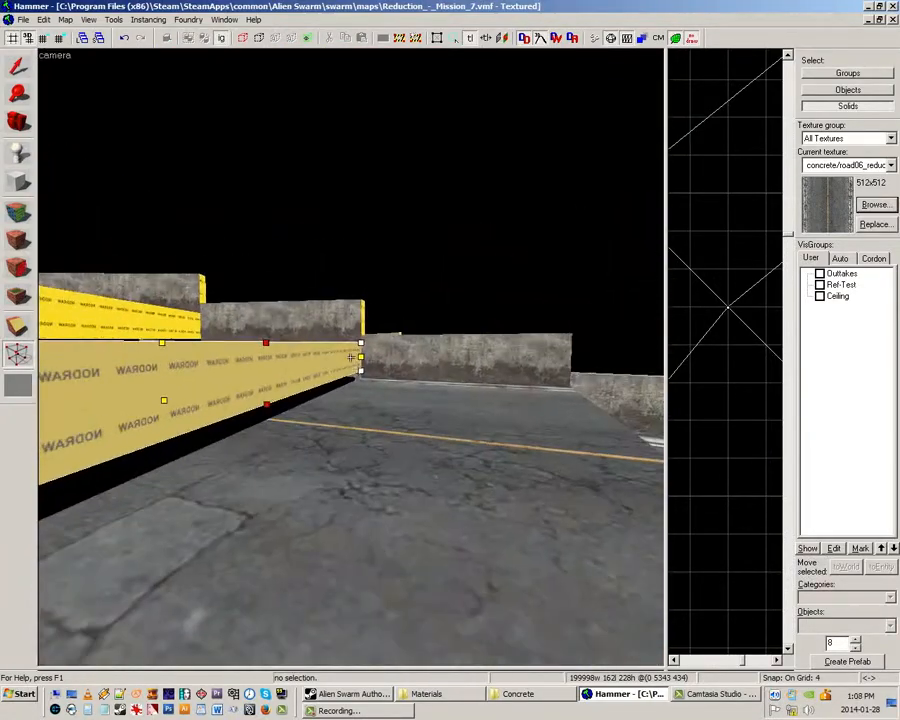
Lower the selected edges on the 4-unit grid to meet the next segment's surface, and leave vertex editing.
key(Down)
key(Down)
key(Down)
key(Down)
key(Down)
key(Down)
key(Down)
key(Down)
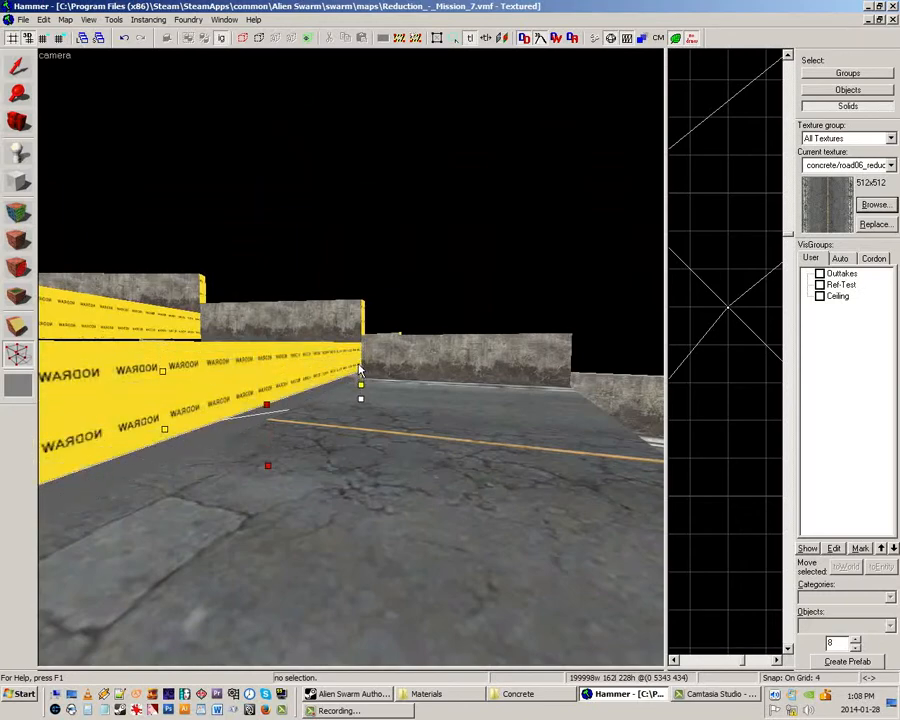
key(shift+a)
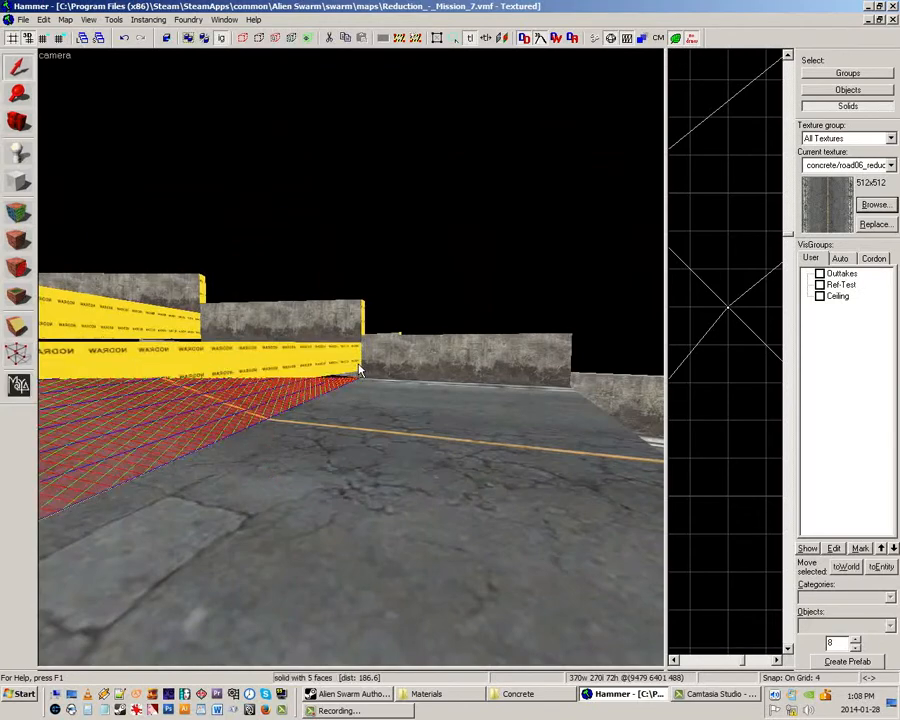
Open the adjoining triangular road piece for vertex manipulation and select its vertical corner edge beside the wall.
key(Escape)
key(z)
key(w)
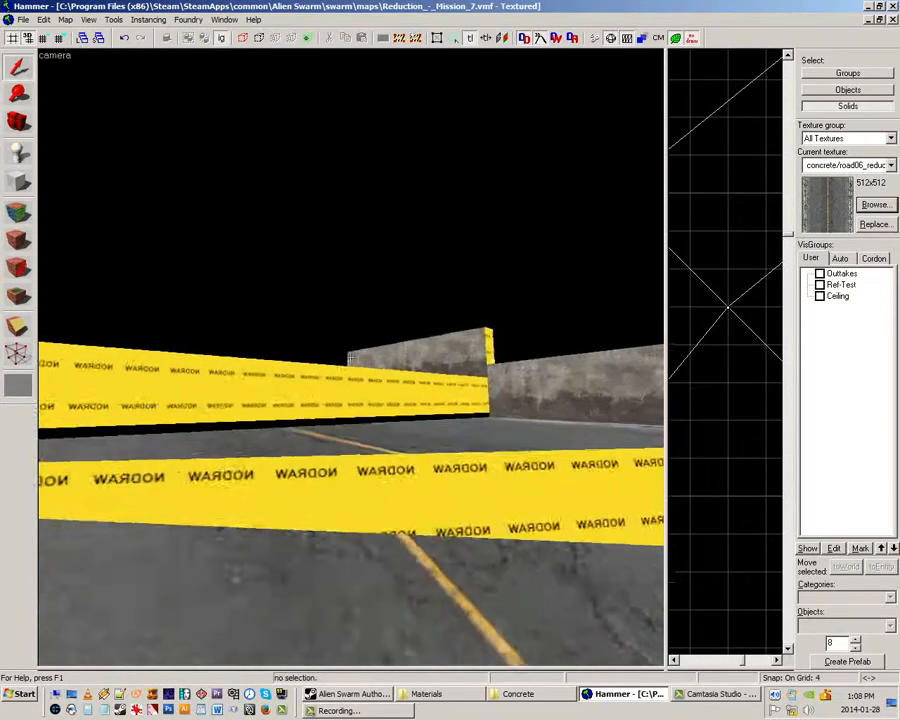
key(s)
key(w)
key(z)
click(350, 322)
key(z)
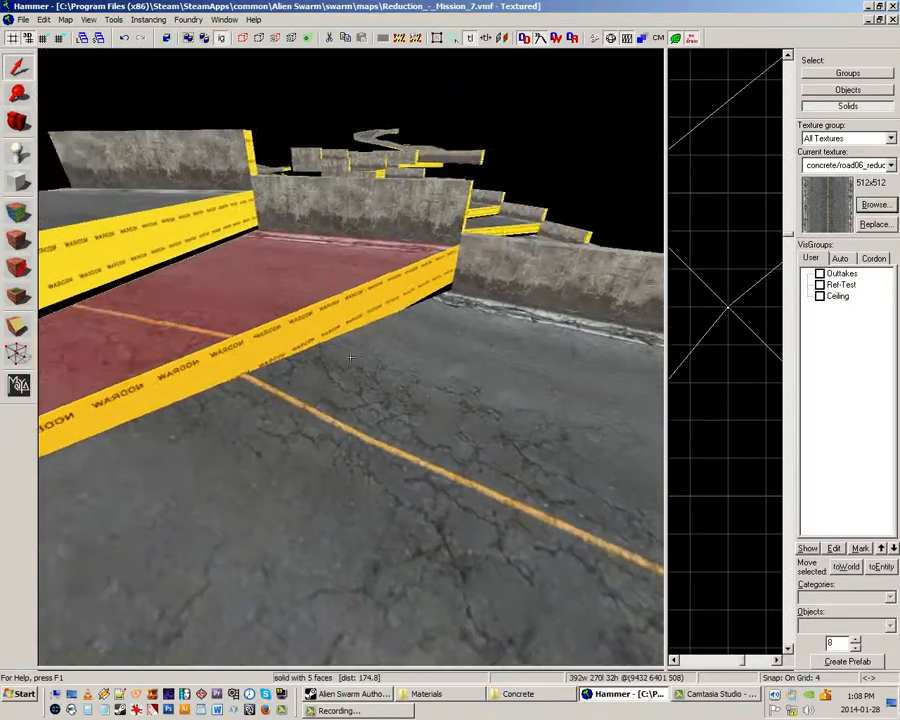
key(z)
click(19, 355)
key(w)
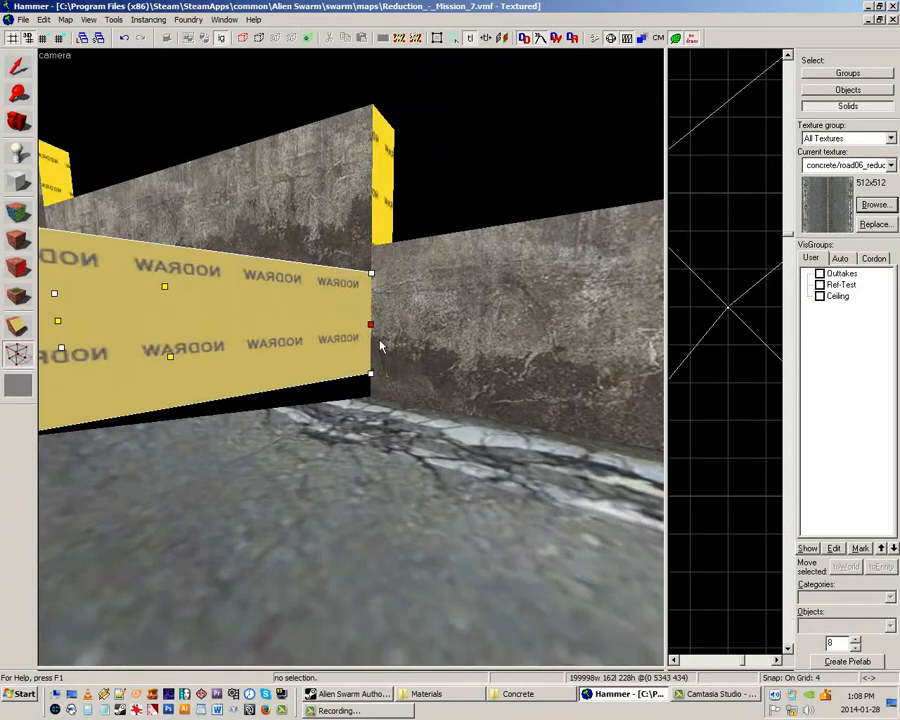
Lower the selected corner edge until its top vertex meets the next segment's road surface.
key(Down)
key(Down)
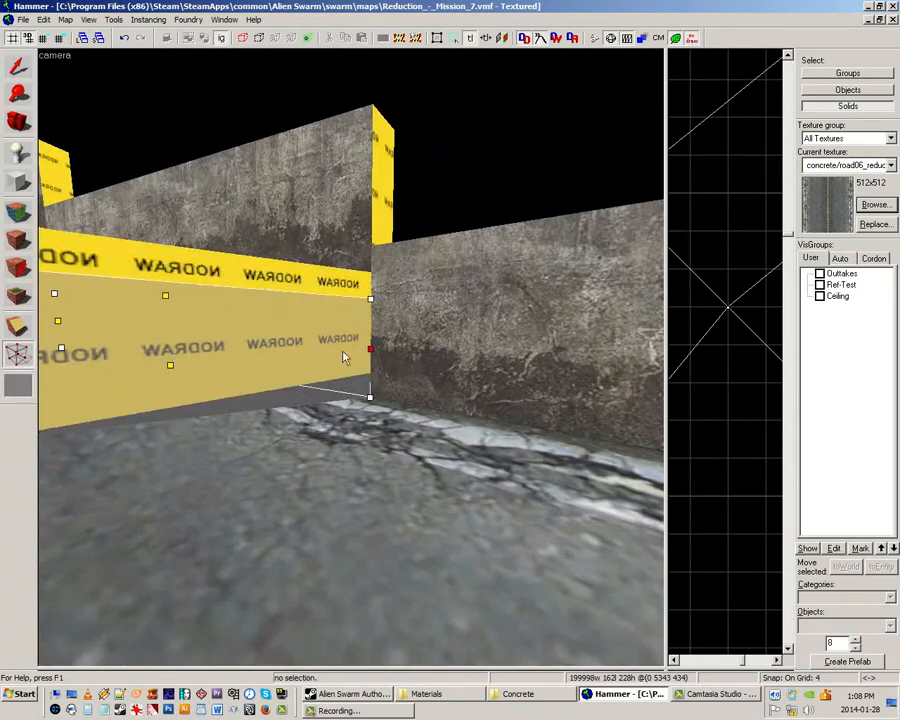
key(Down)
key(Down)
key(Down)
key(Down)
key(Down)
key(Down)
key(Down)
key(Down)
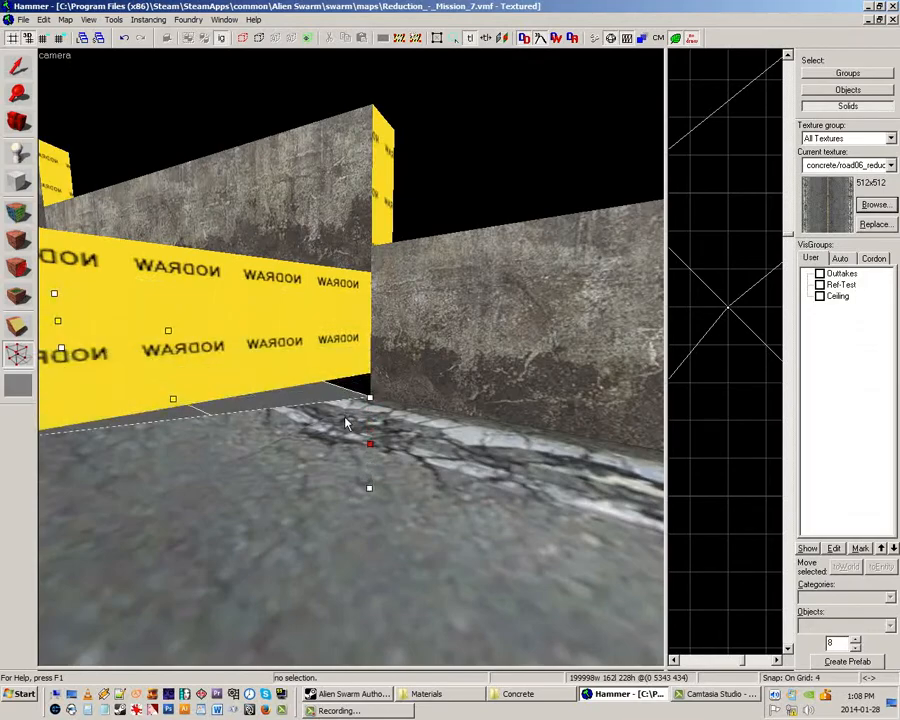
Leave vertex editing and select the two triangular pieces of the higher road segment, and the pair forming the adjoining sloped segment.
key(Escape)
key(Escape)
key(Escape)
key(z)
key(s)
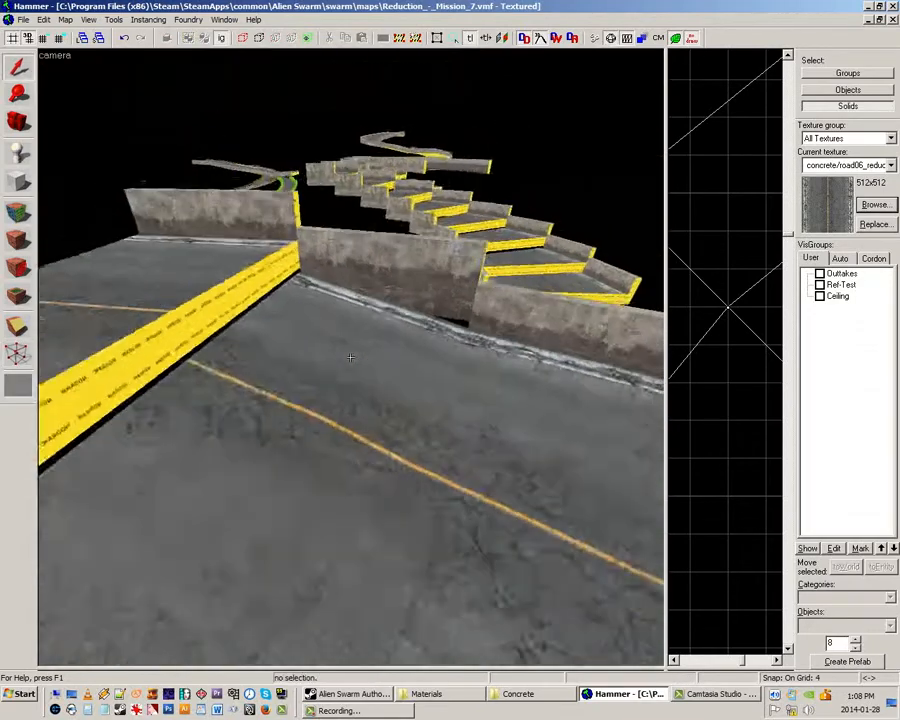
key(z)
click(358, 371)
key(z)
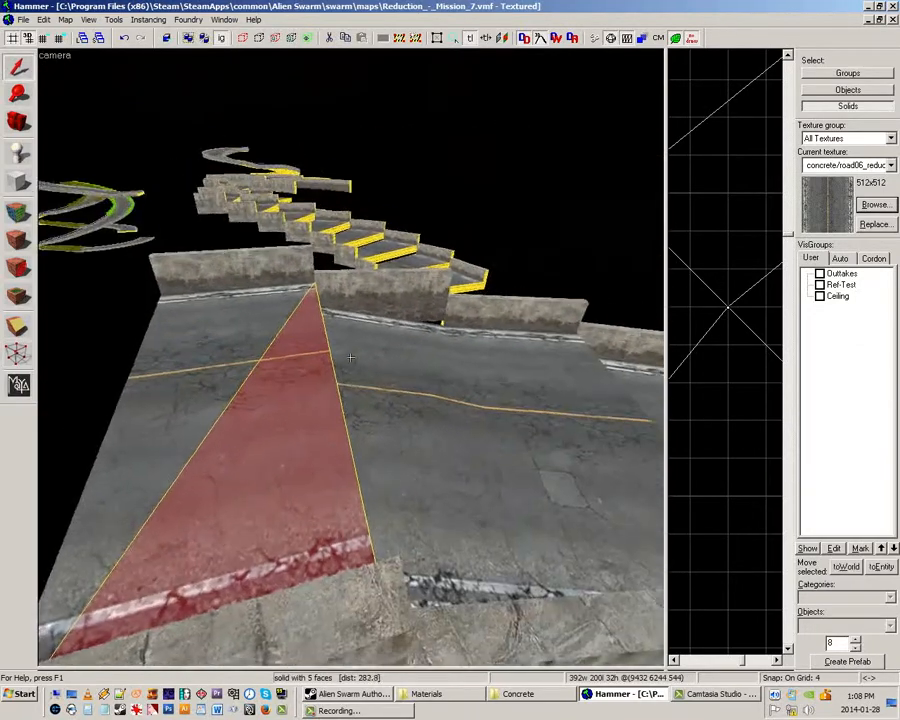
key(z)
ctrl+click(150, 352)
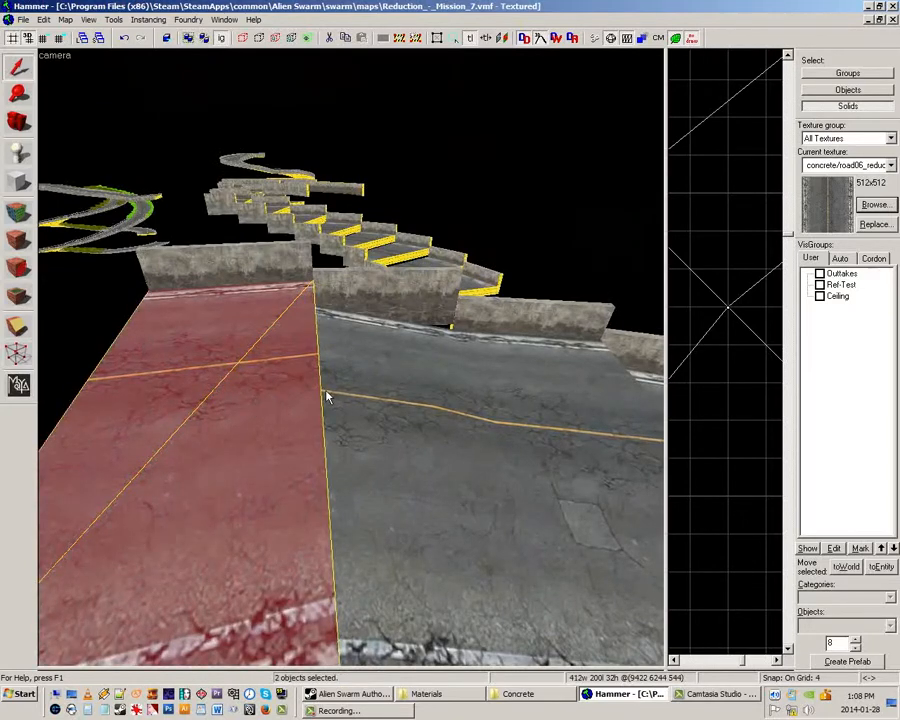
click(363, 443)
ctrl+click(460, 424)
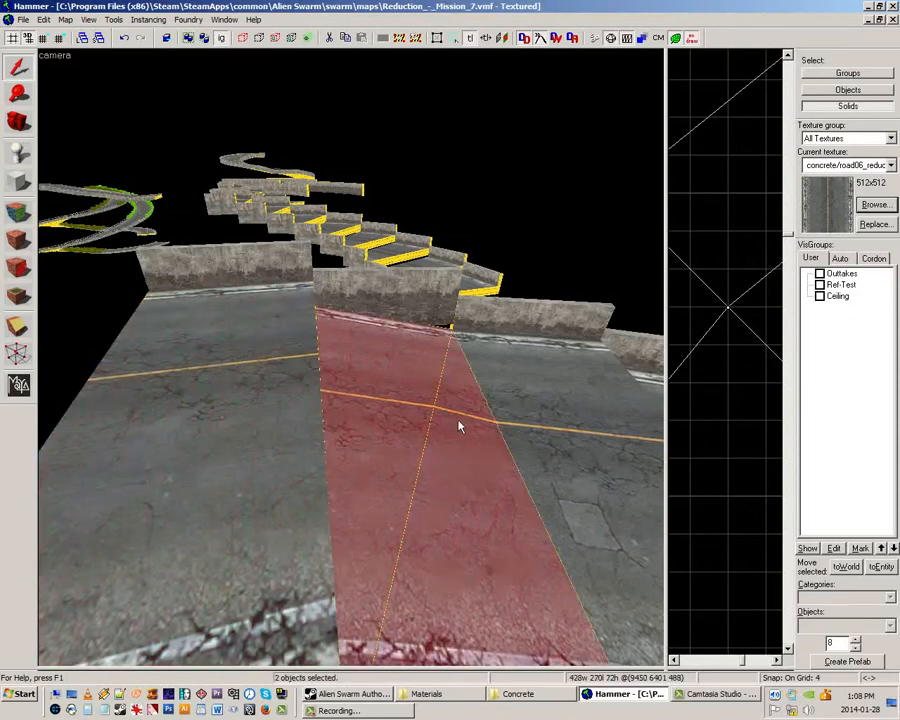
Open the higher segment's triangular piece bordering the sloped segment for vertex manipulation and select its upper and lower edges on that side.
click(273, 391)
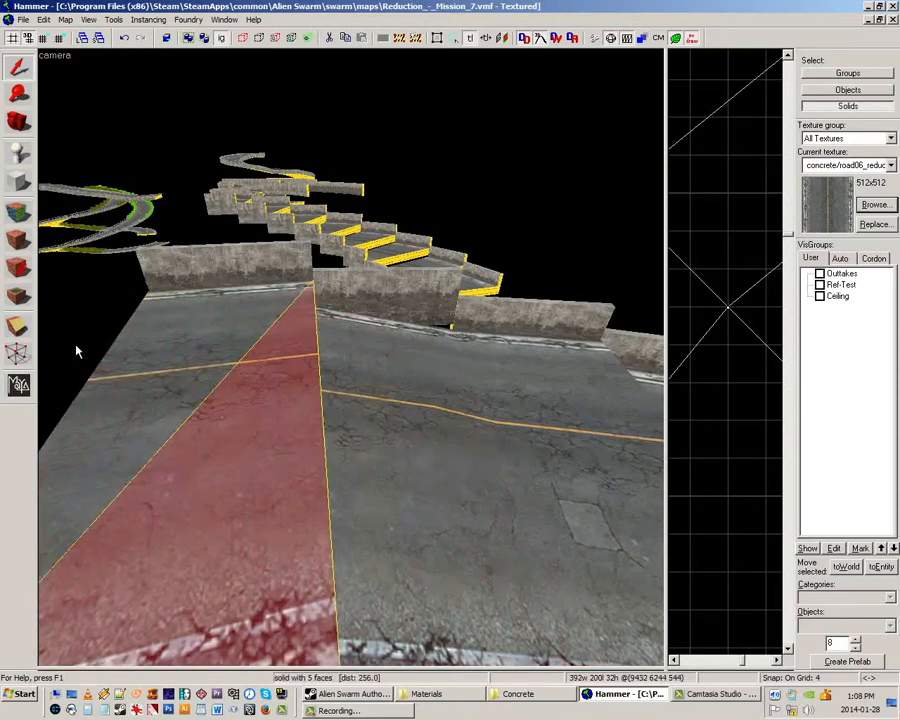
click(23, 361)
key(z)
key(w)
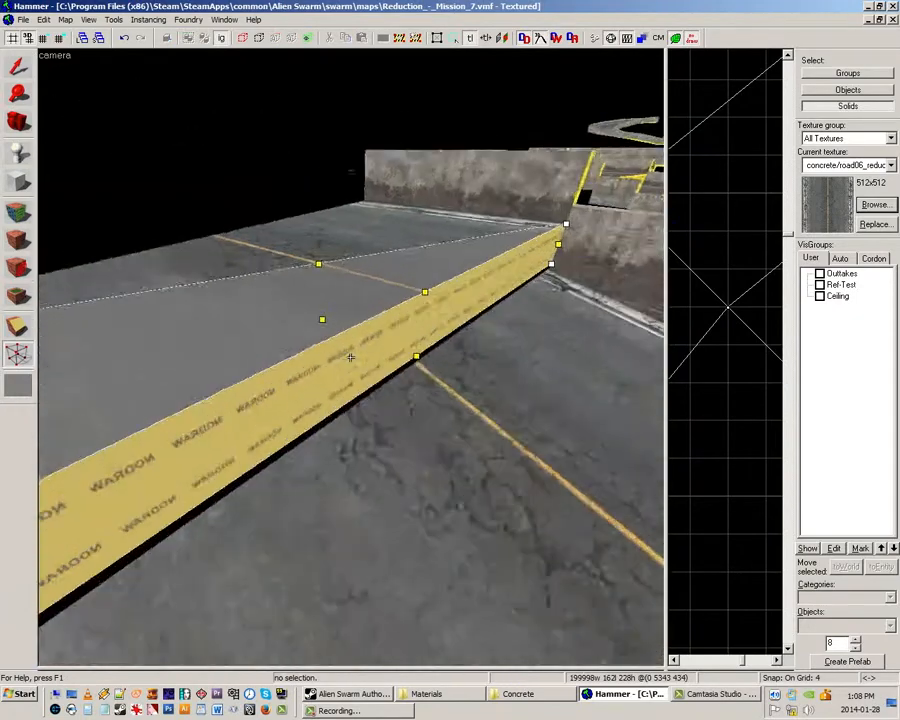
key(s)
key(z)
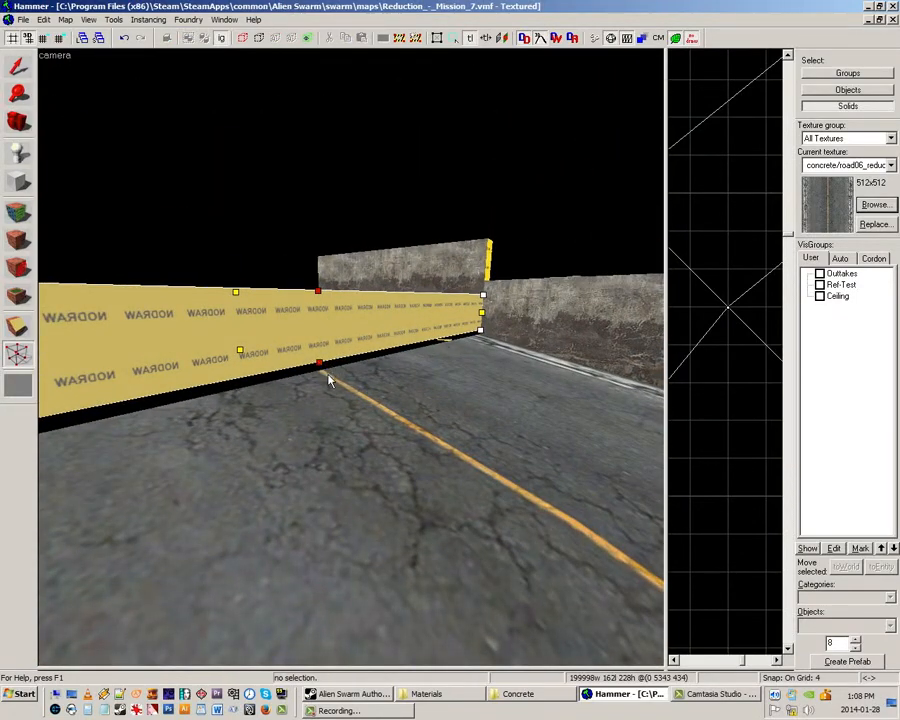
Lower the selected edges until the upper one meets the sloped segment's road surface, and leave vertex editing.
key(Down)
key(Down)
key(Down)
key(Down)
key(Down)
key(Down)
key(Down)
key(Down)
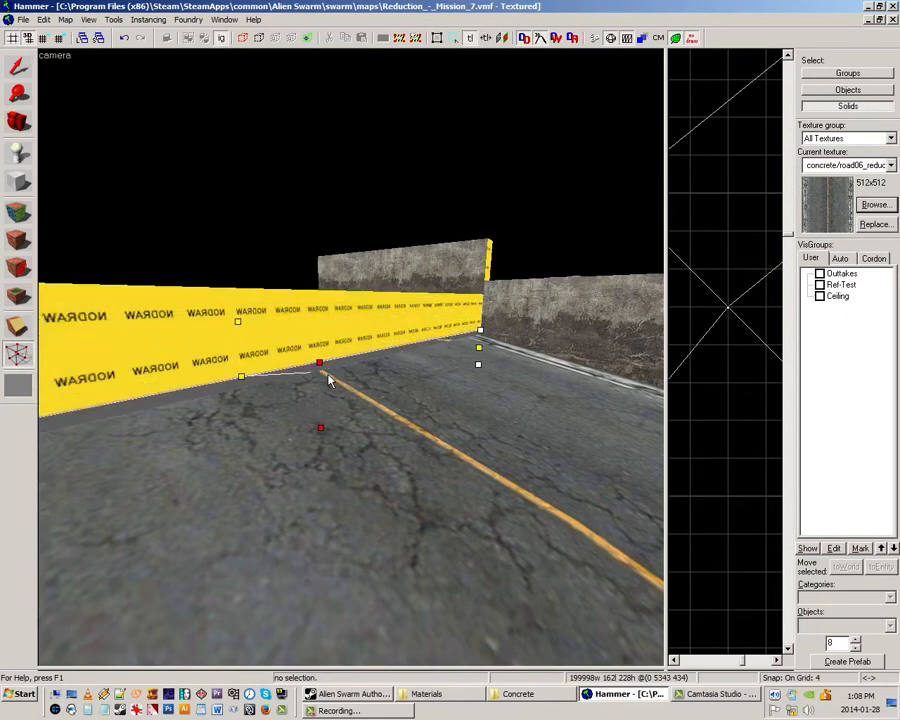
key(shift+s)
key(Escape)
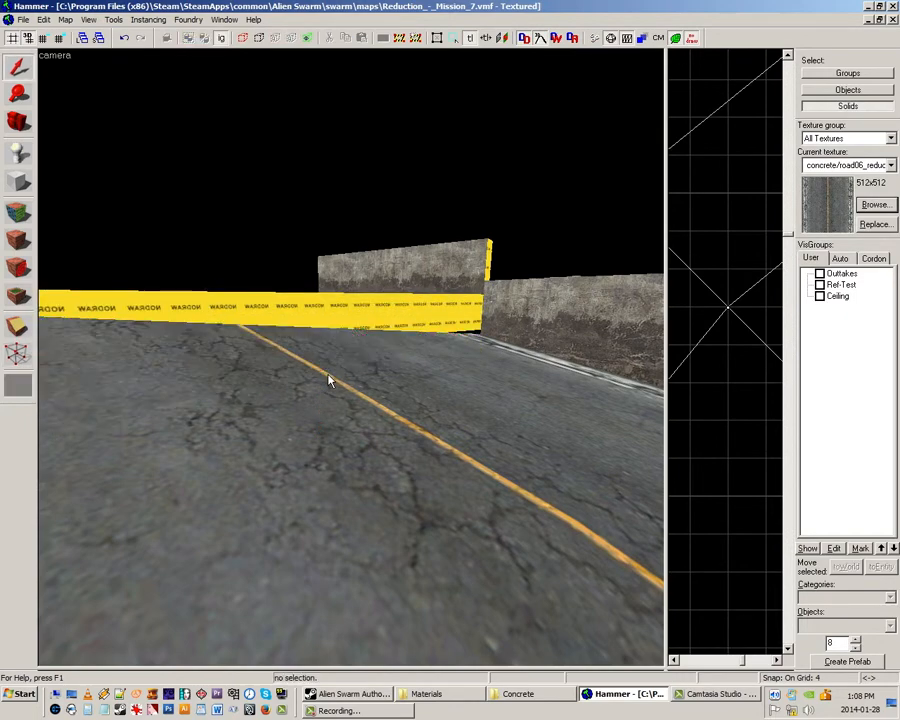
Lower the remaining triangular road piece's vertical corner edge beside the wall to meet the sloped segment's surface, and deselect the piece.
click(323, 323)
click(17, 352)
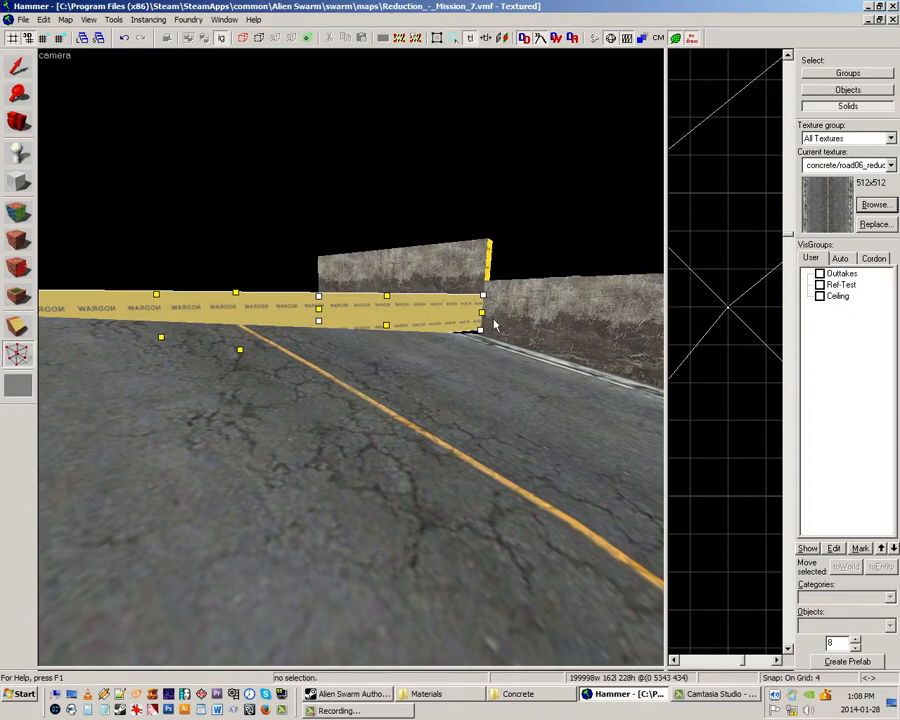
key(Down)
key(Down)
key(Down)
key(Down)
key(Down)
key(Down)
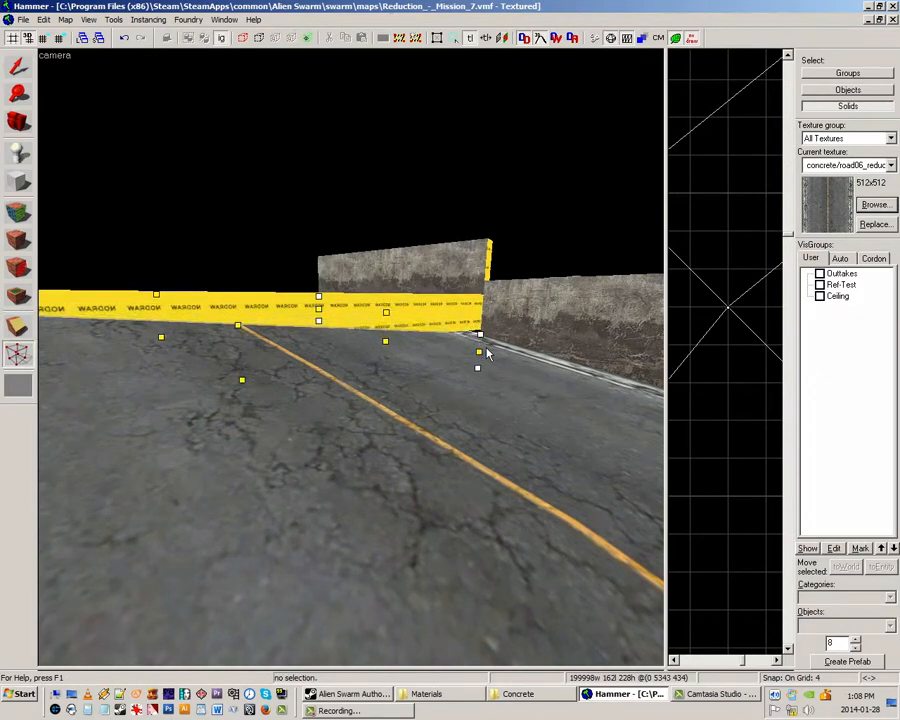
key(shift+s)
key(z)
key(w)
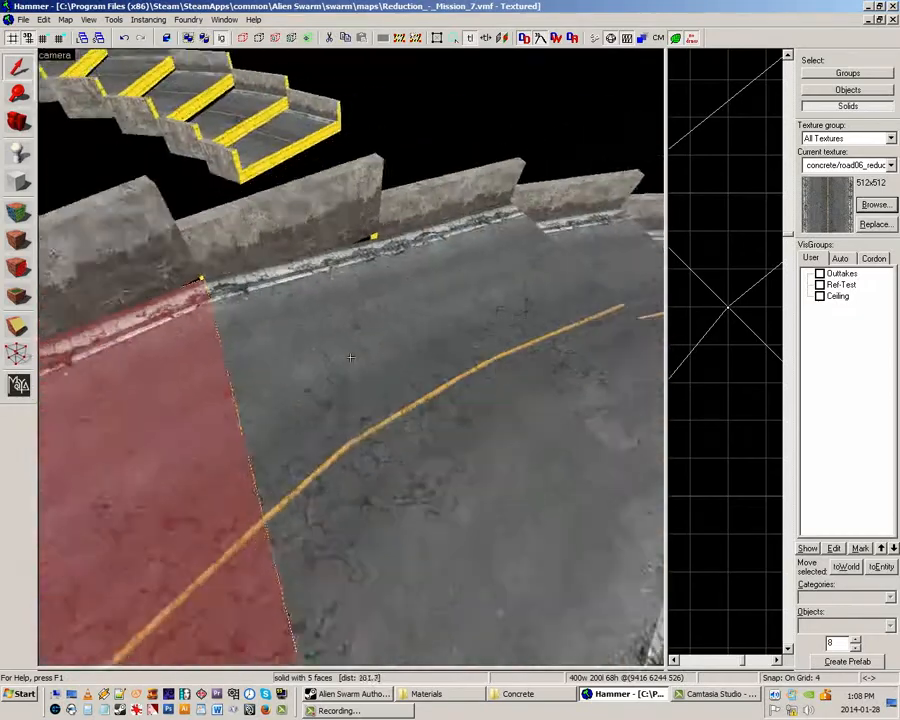
key(s)
key(Escape)
Open the road-facing triangular wall piece for vertex manipulation and lower both vertical edges at its end toward the next lower wall.
key(w)
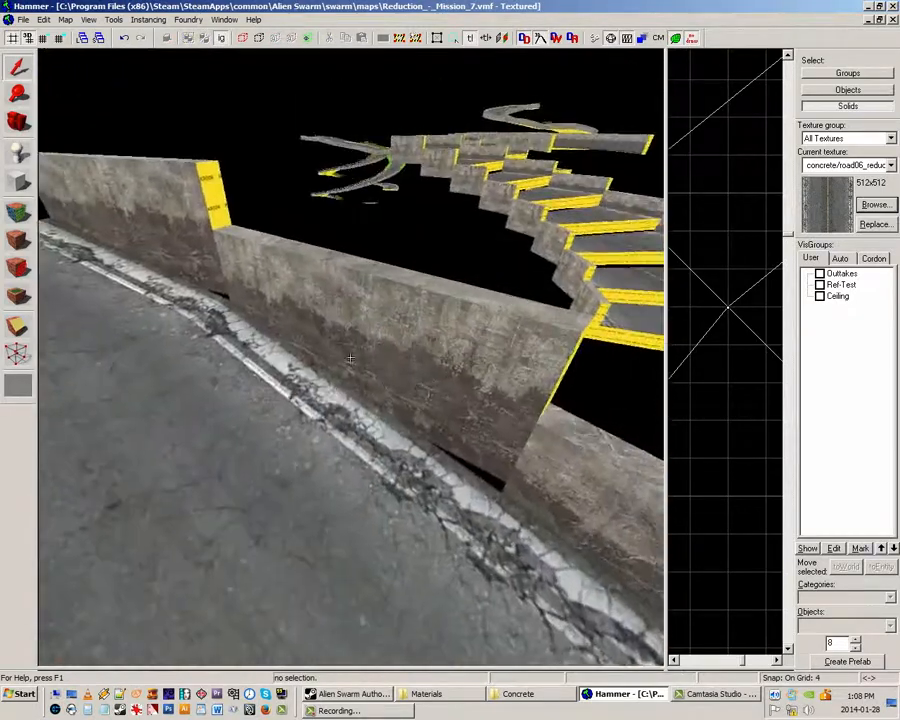
key(z)
click(369, 397)
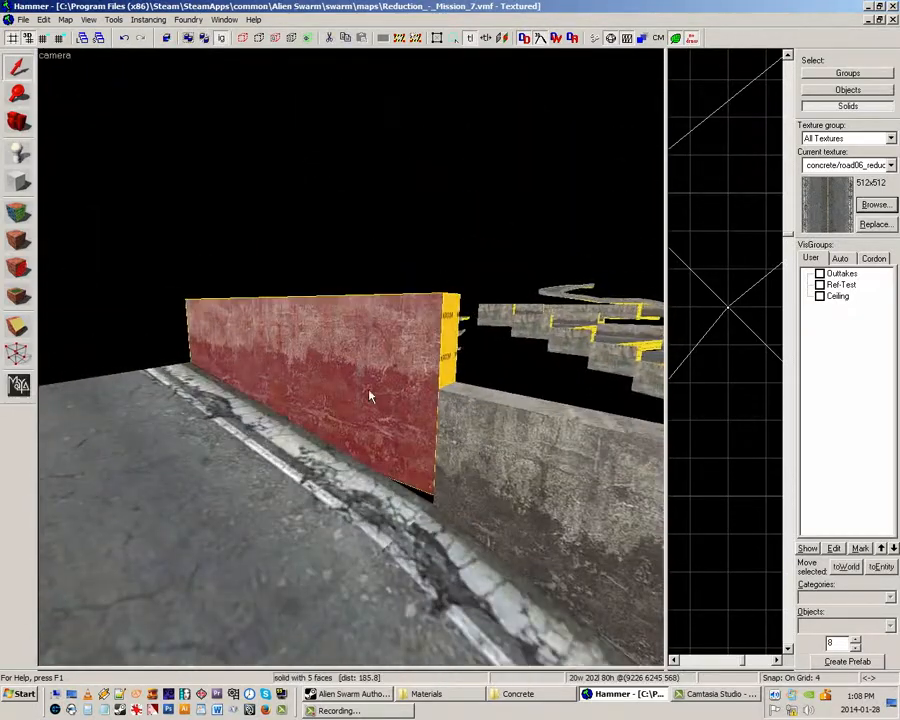
click(18, 355)
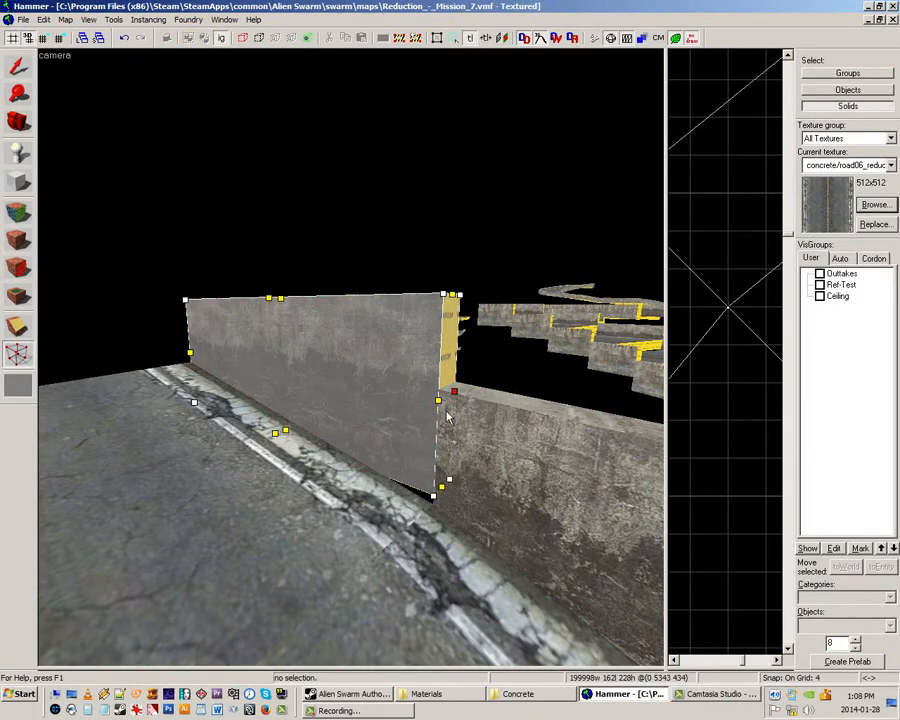
ctrl+drag(438, 400, 435, 478)
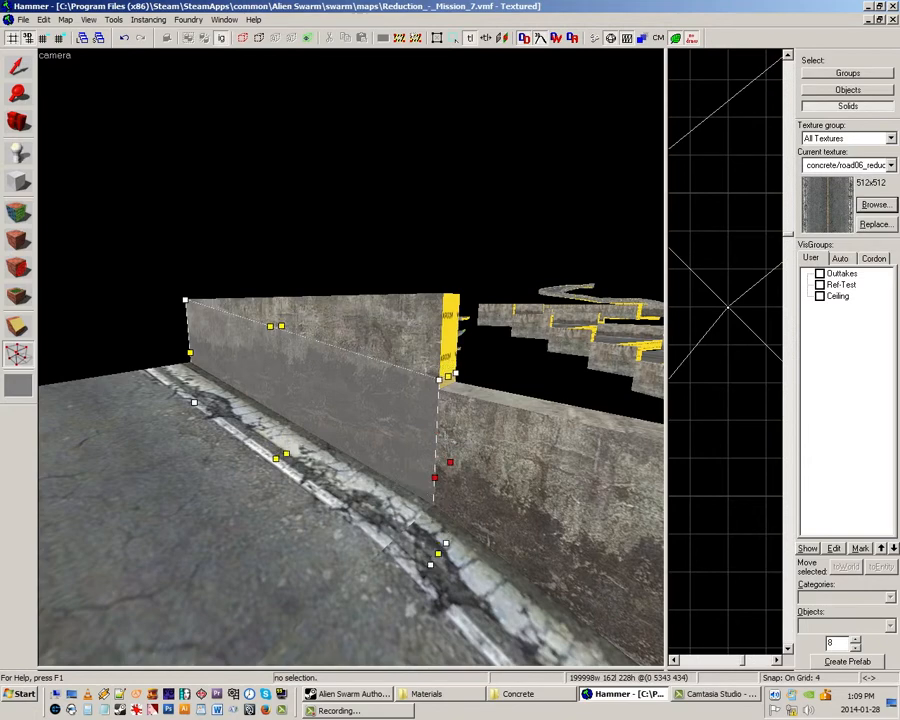
Lower the outer triangular wall piece's single vertical edge to match the next wall's height, and leave vertex editing.
click(492, 402)
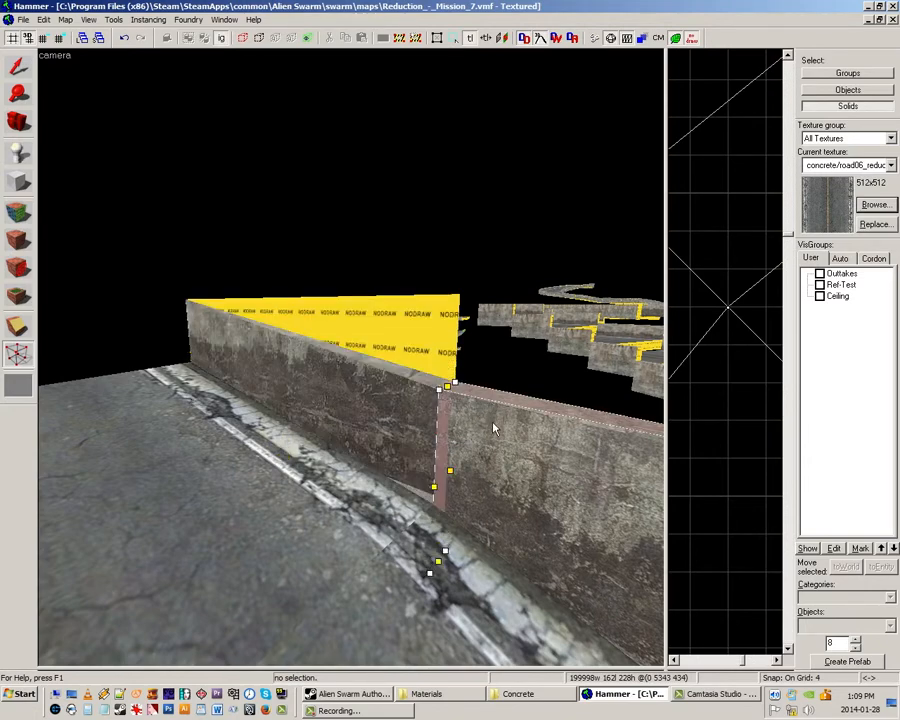
click(454, 420)
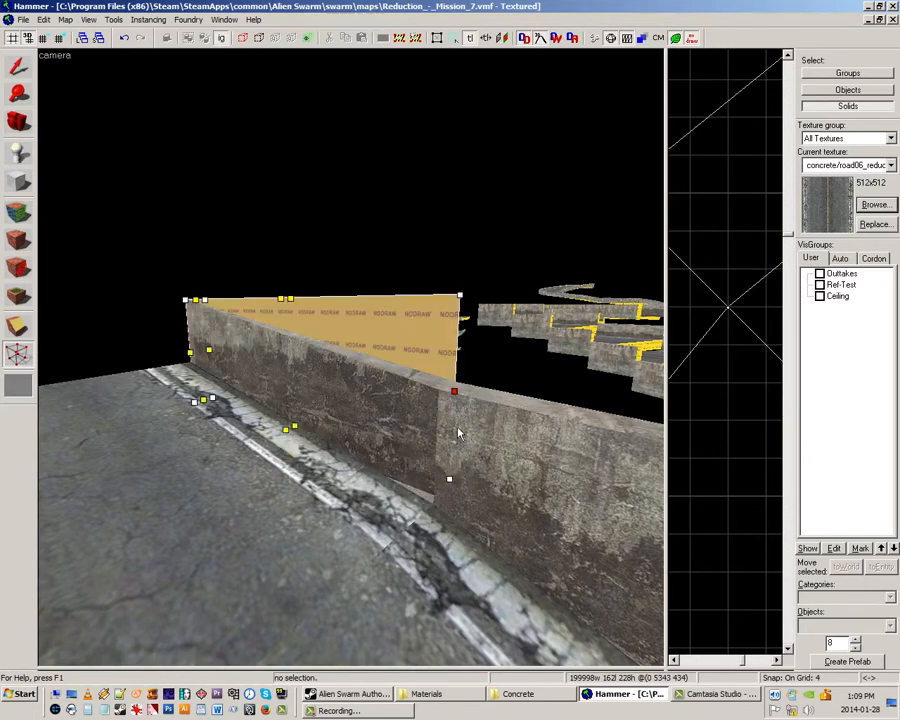
key(Down)
key(Down)
key(Down)
key(Down)
key(Down)
key(Down)
key(Down)
key(Down)
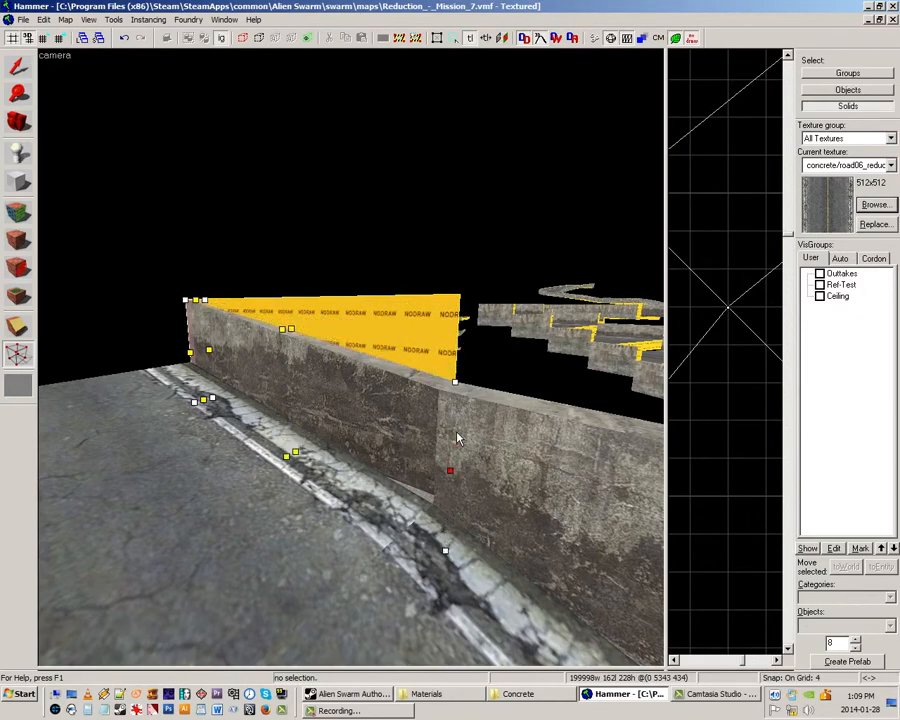
key(shift+s)
key(Escape)
Examine the sloped curve's road surface and side walls from several angles along its whole length.
key(z)
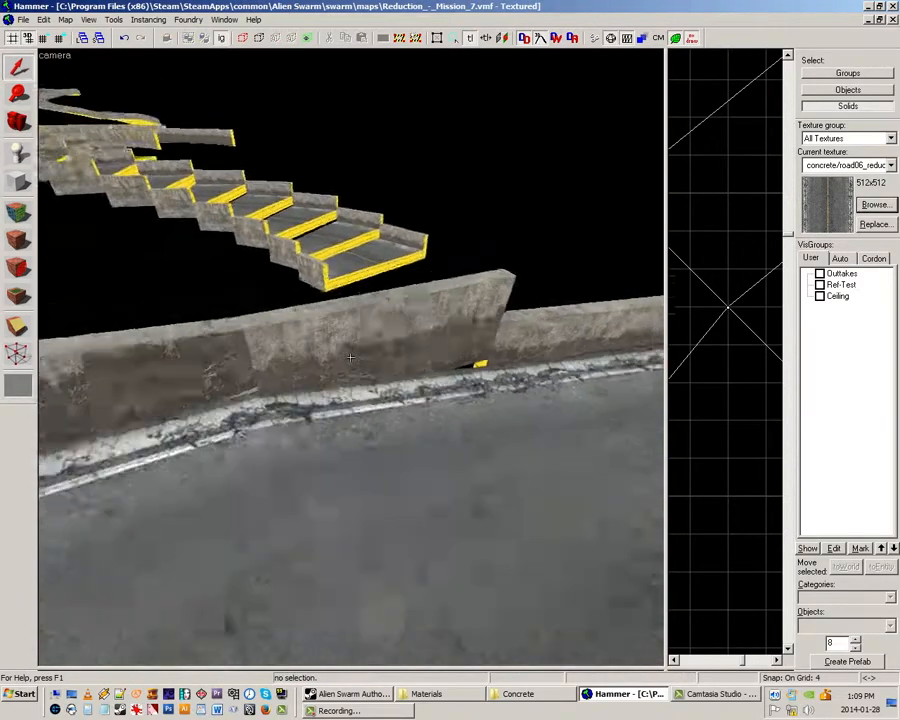
key(s)
key(z)
key(w)
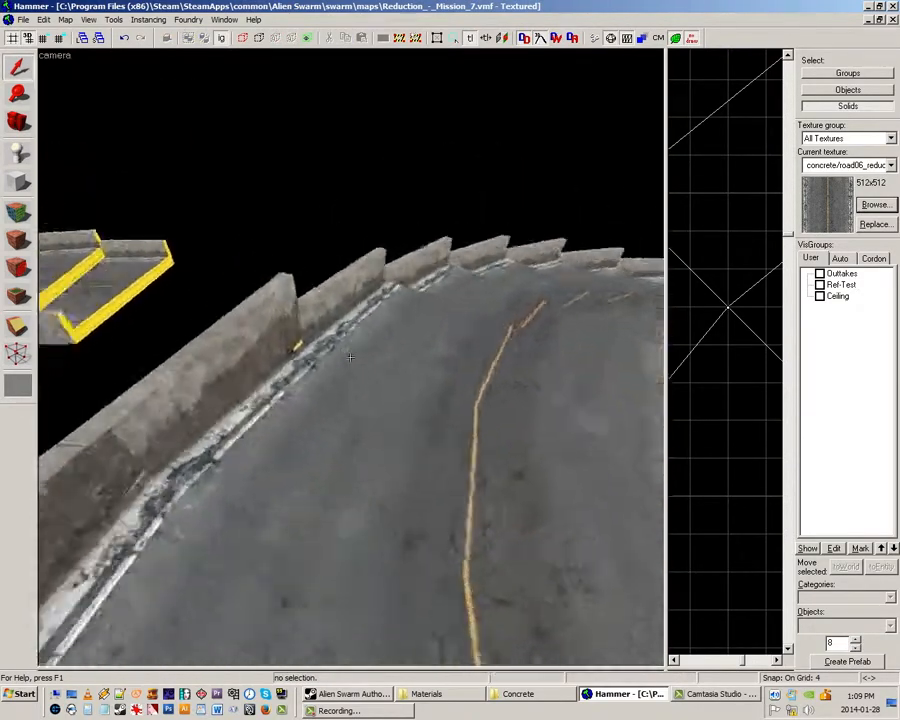
key(z)
key(z)
key(s)
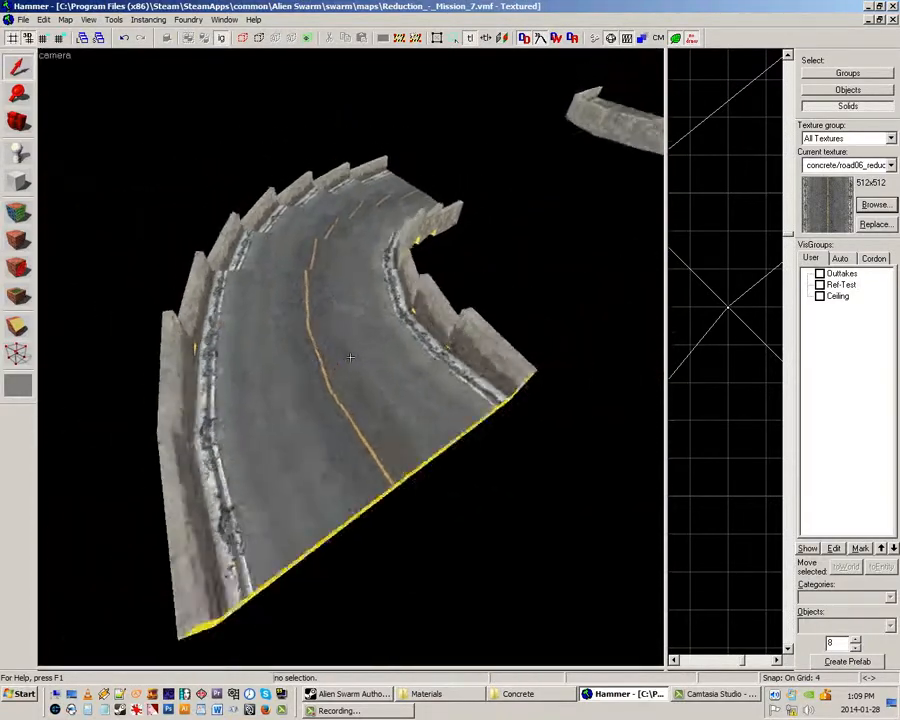
key(w)
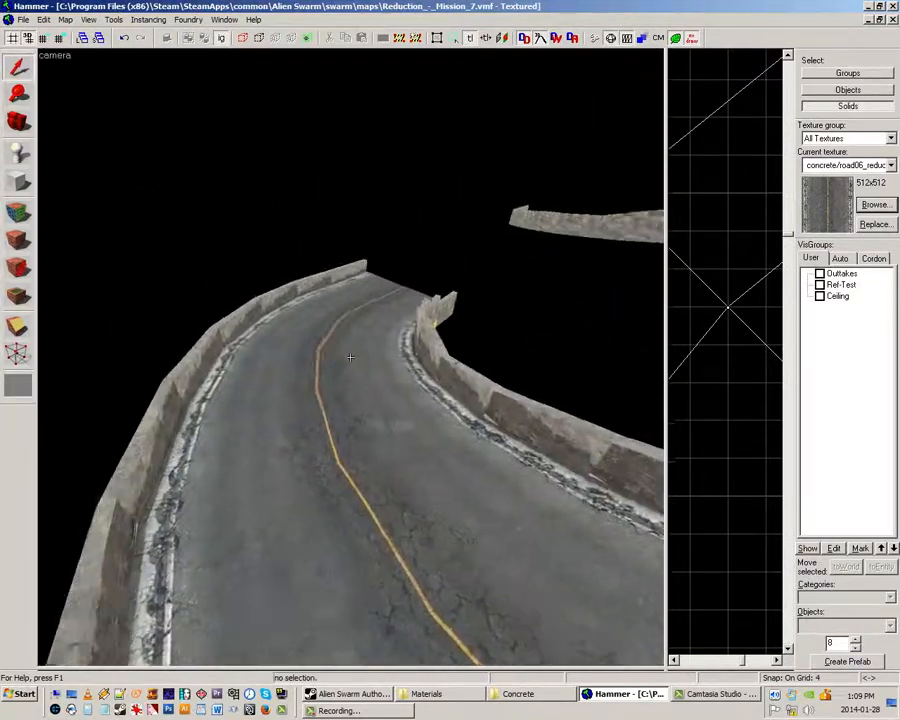
key(w)
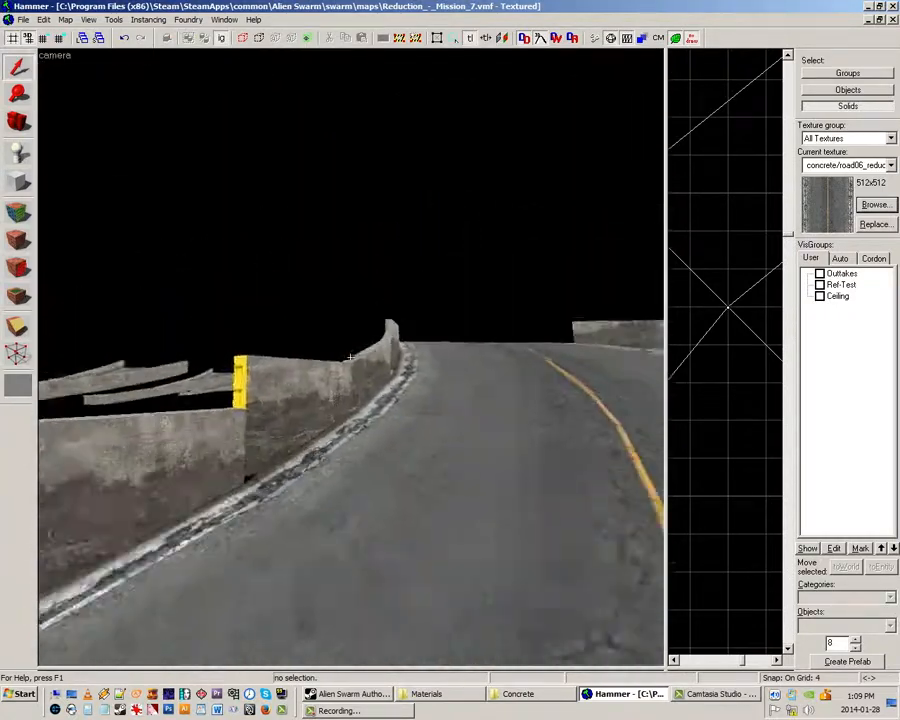
key(z)
key(z)
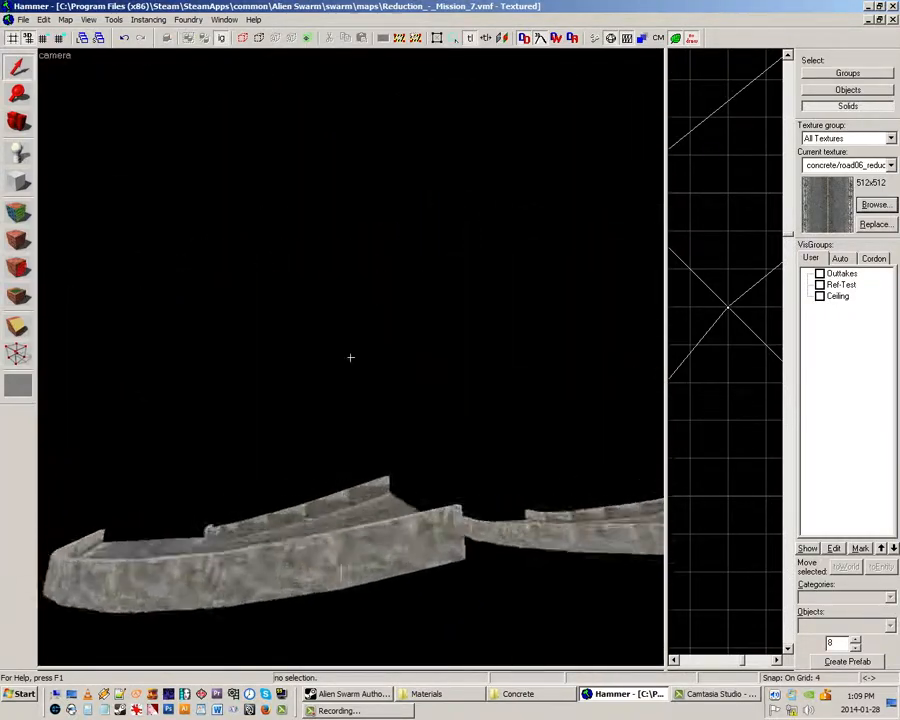
key(z)
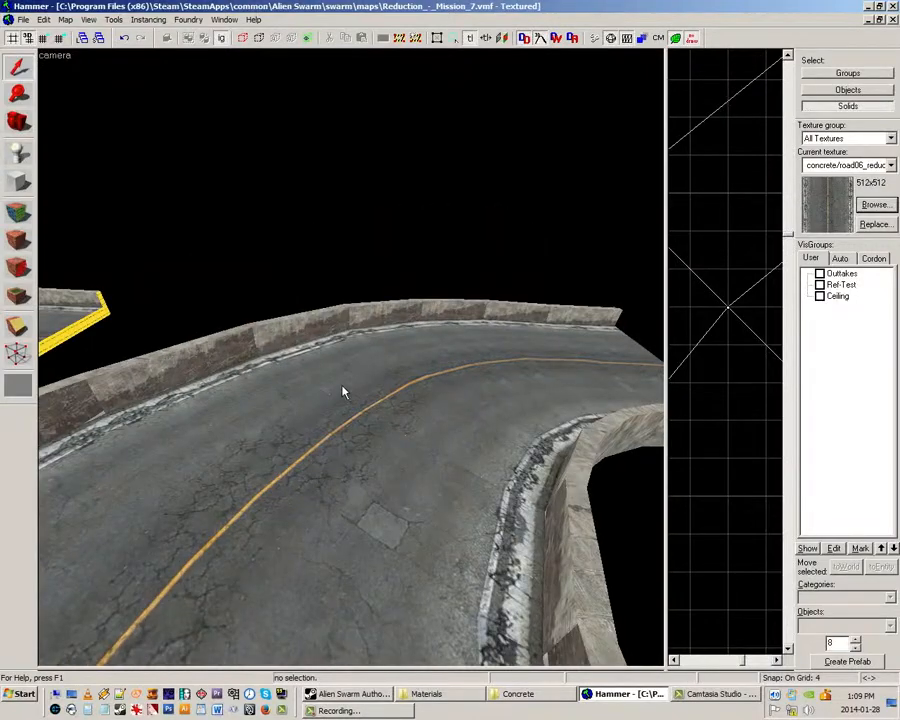